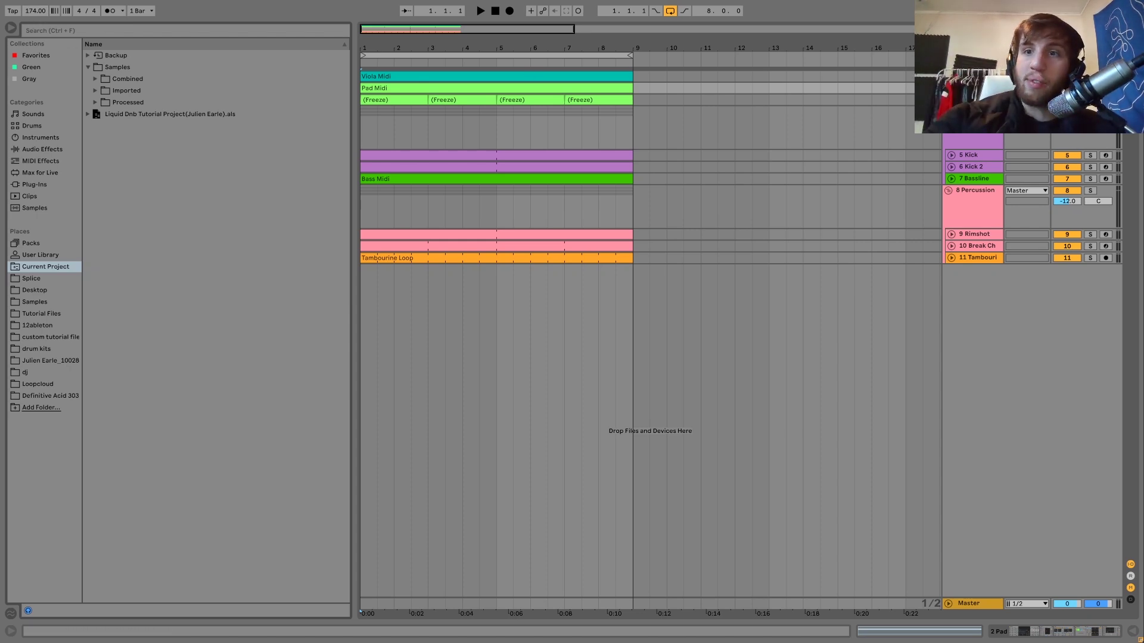
Step: Unfold the viola track and deactivate all other tracks to audition the viola part alone
{"action": "left_click", "coordinate": [974, 76]}
{"action": "key", "text": "Right"}
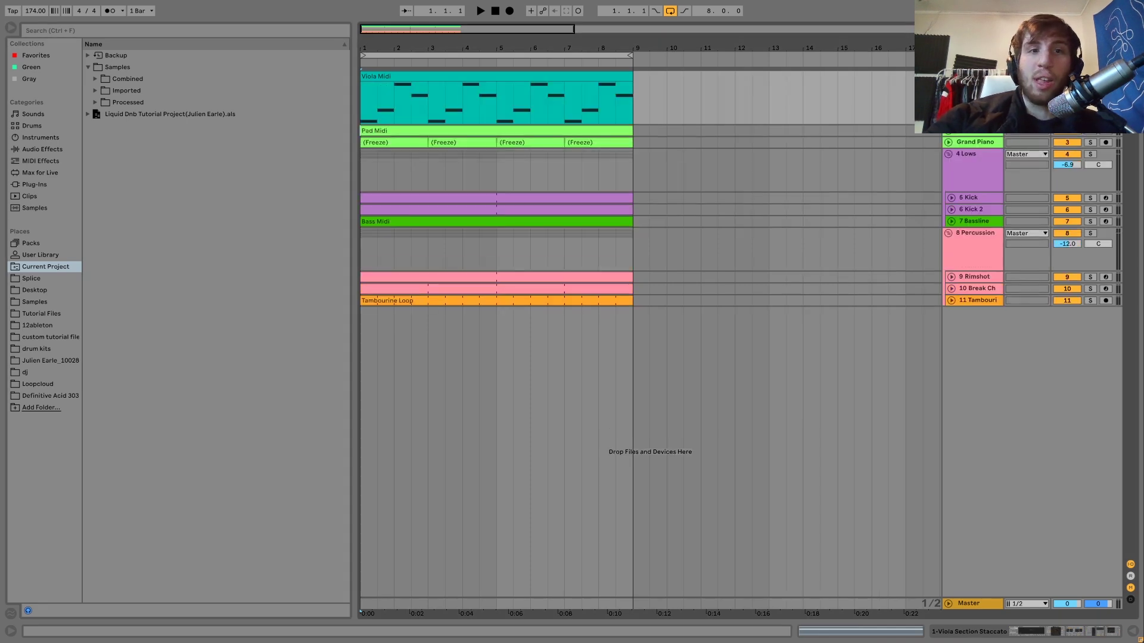
{"action": "left_click", "coordinate": [1067, 77], "text": "ctrl"}
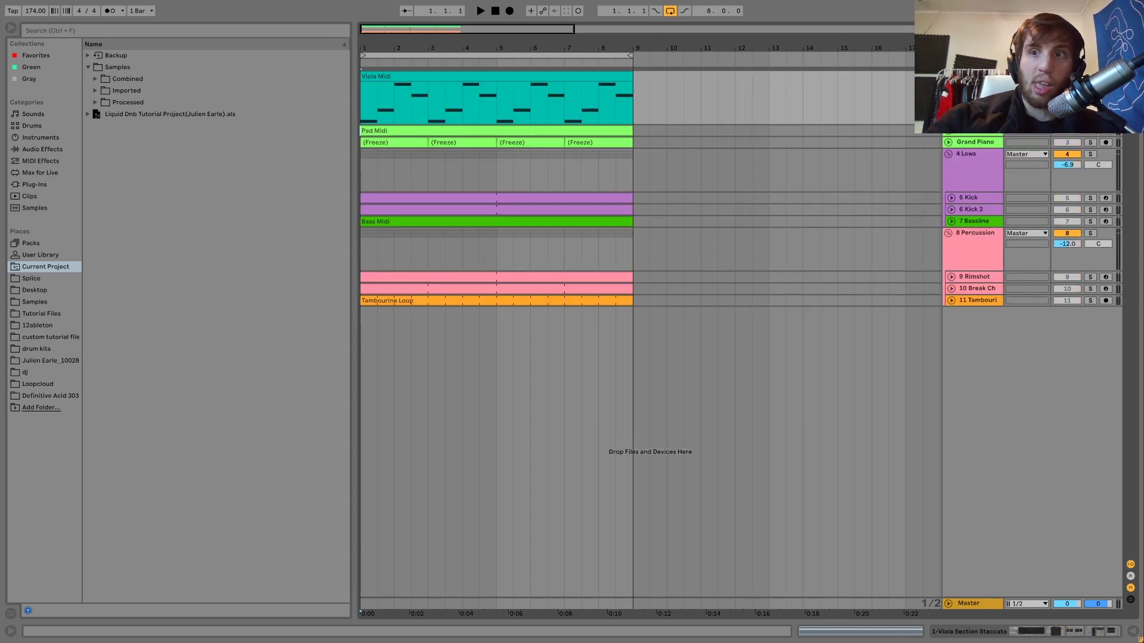
{"action": "key", "text": "space"}
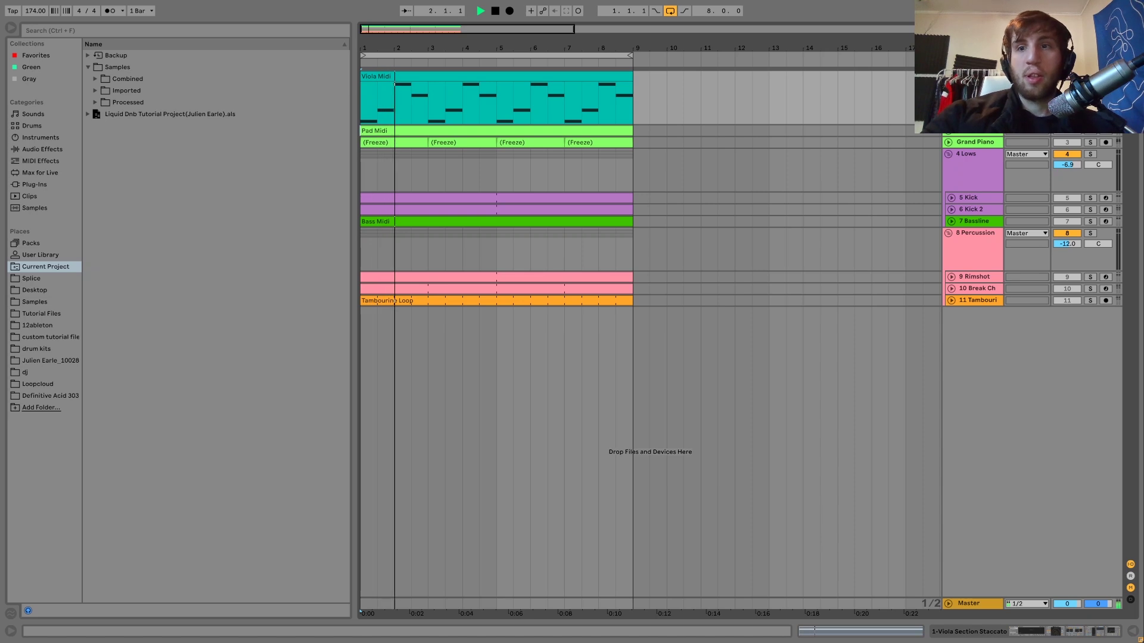
{"action": "key", "text": "shift+Tab"}
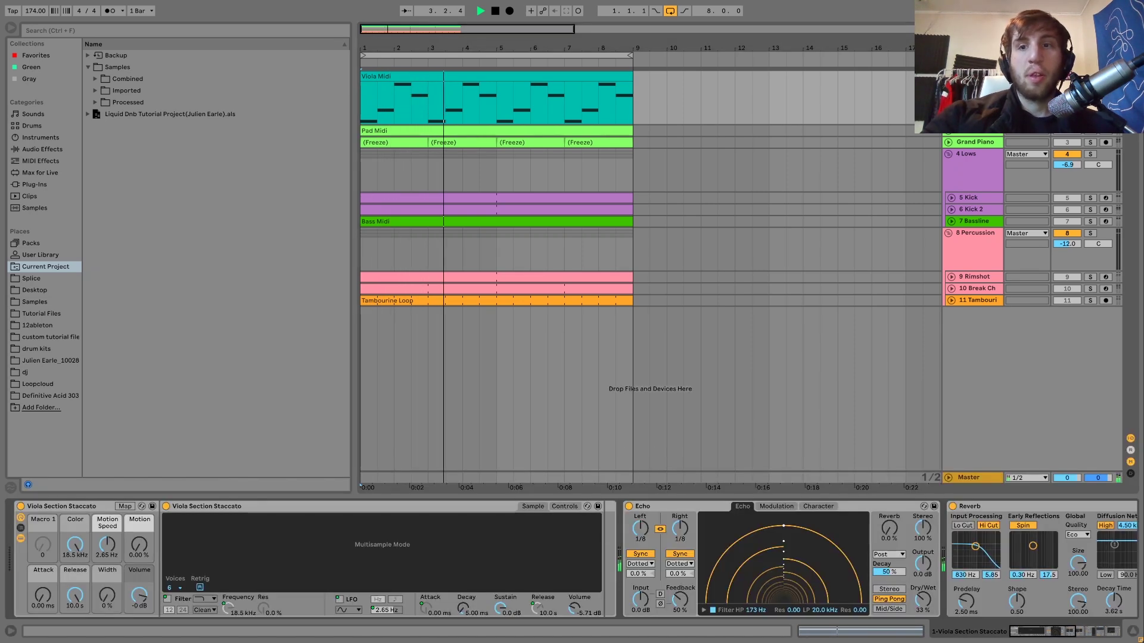
{"action": "key", "text": "space"}
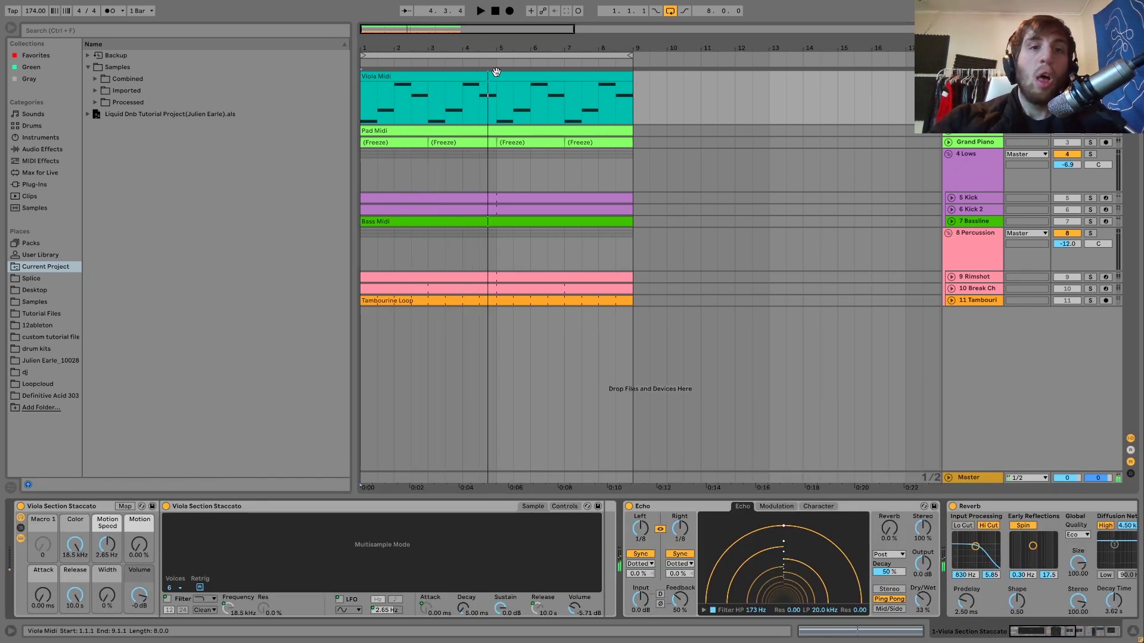
Step: Examine the notes of the Viola Midi clip while playing it, and return to the viola track's device chain
{"action": "double_click", "coordinate": [494, 74]}
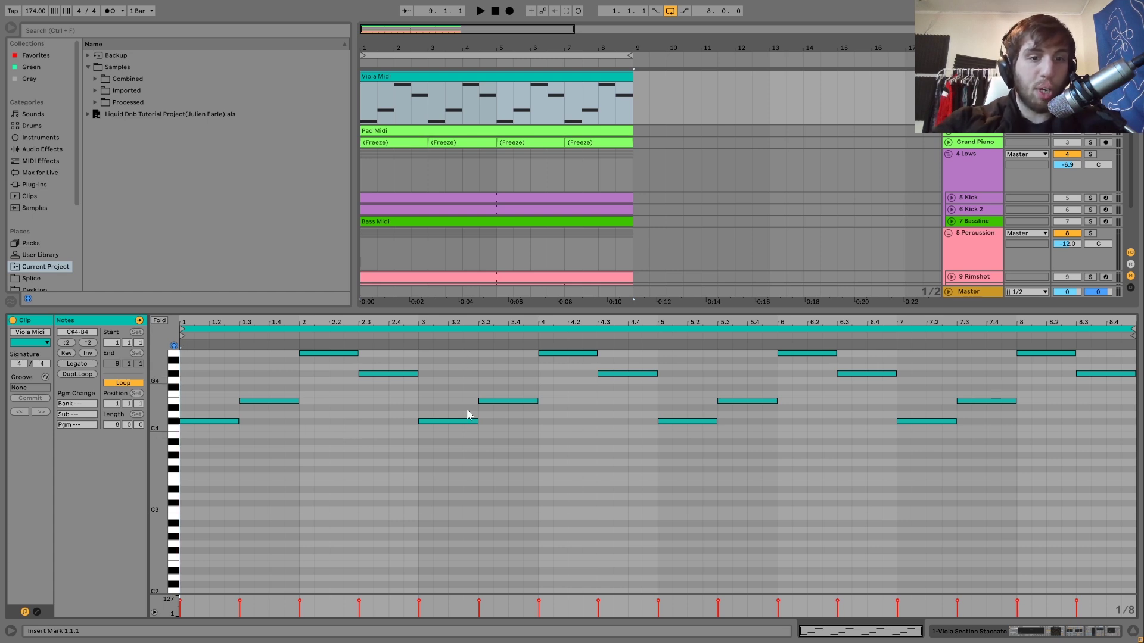
{"action": "key", "text": "space"}
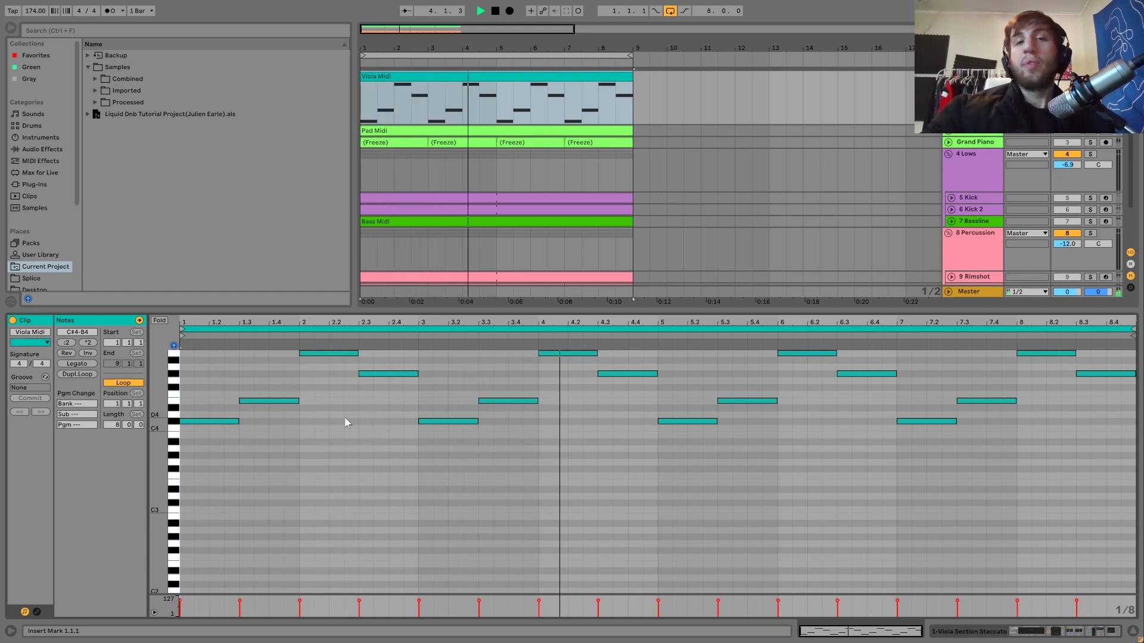
{"action": "key", "text": "space"}
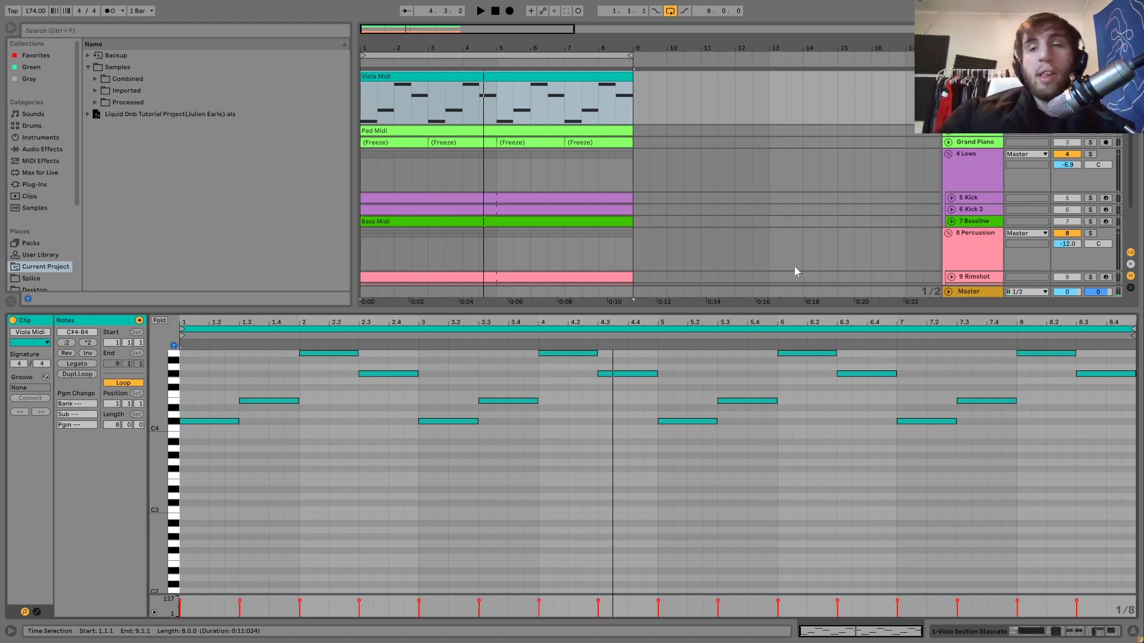
{"action": "key", "text": "shift+Tab"}
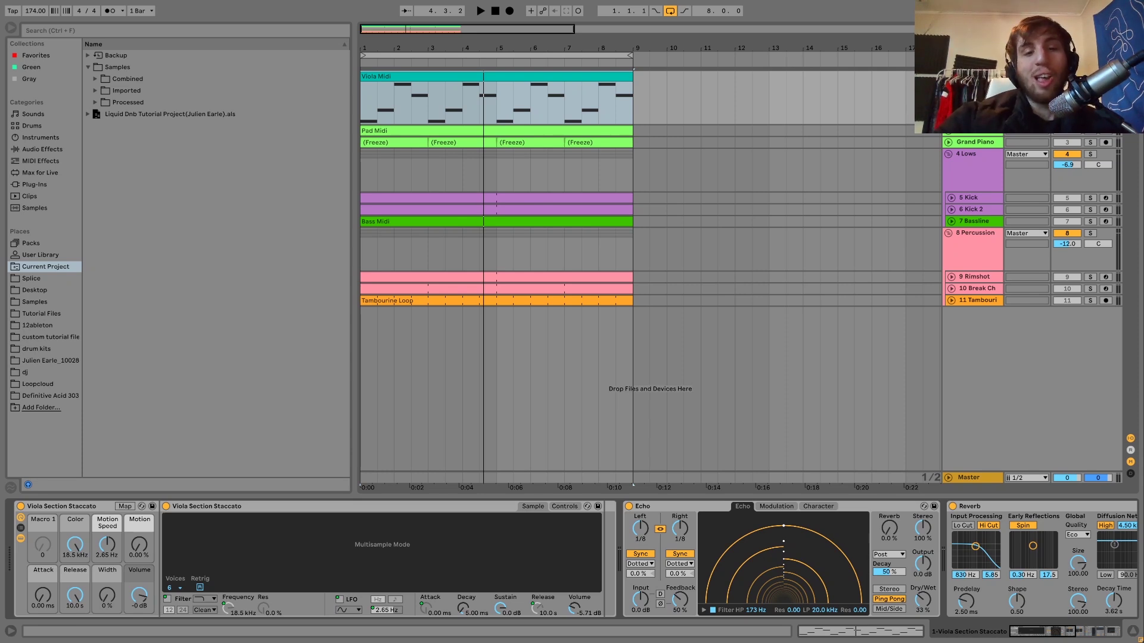
{"action": "key", "text": "space"}
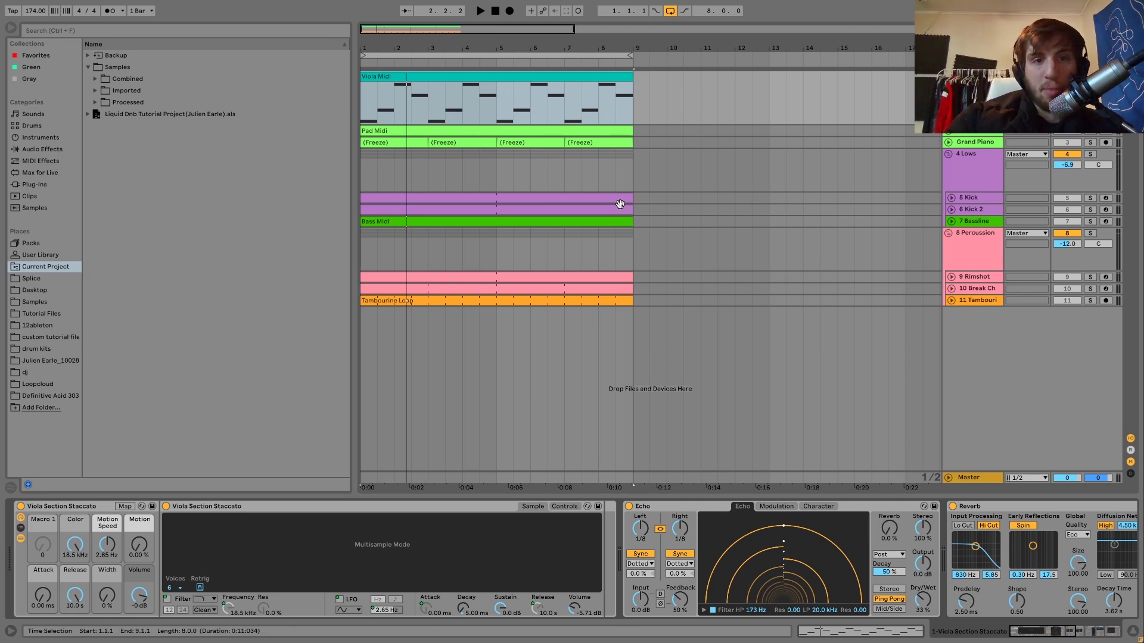
Step: Audition the Bassline track in solo and clear its solo
{"action": "left_click", "coordinate": [1091, 222]}
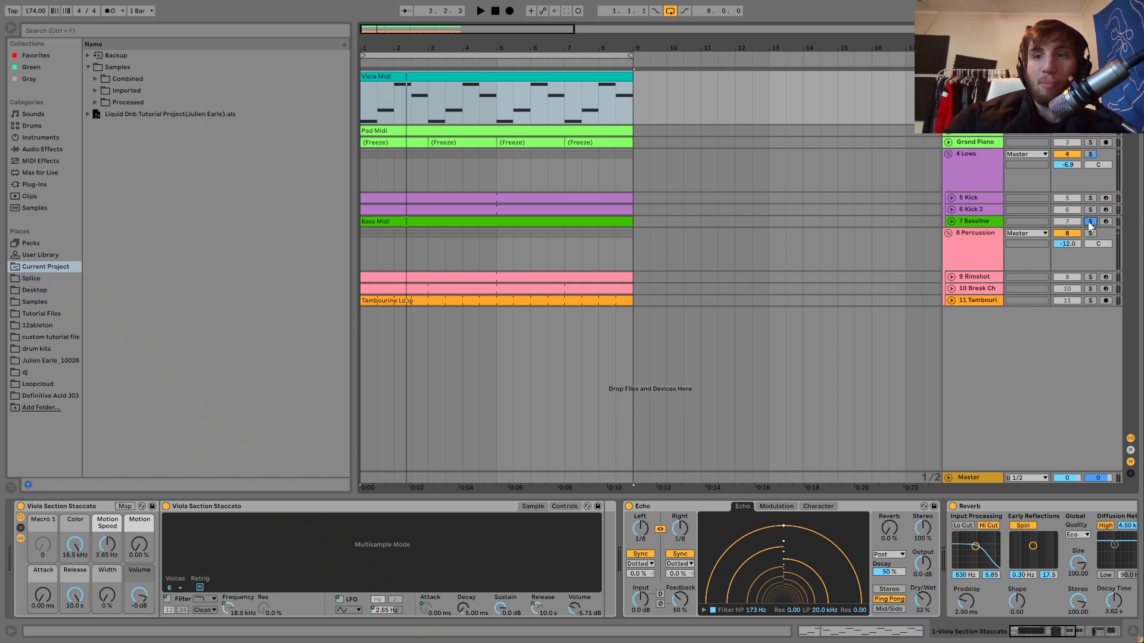
{"action": "key", "text": "space"}
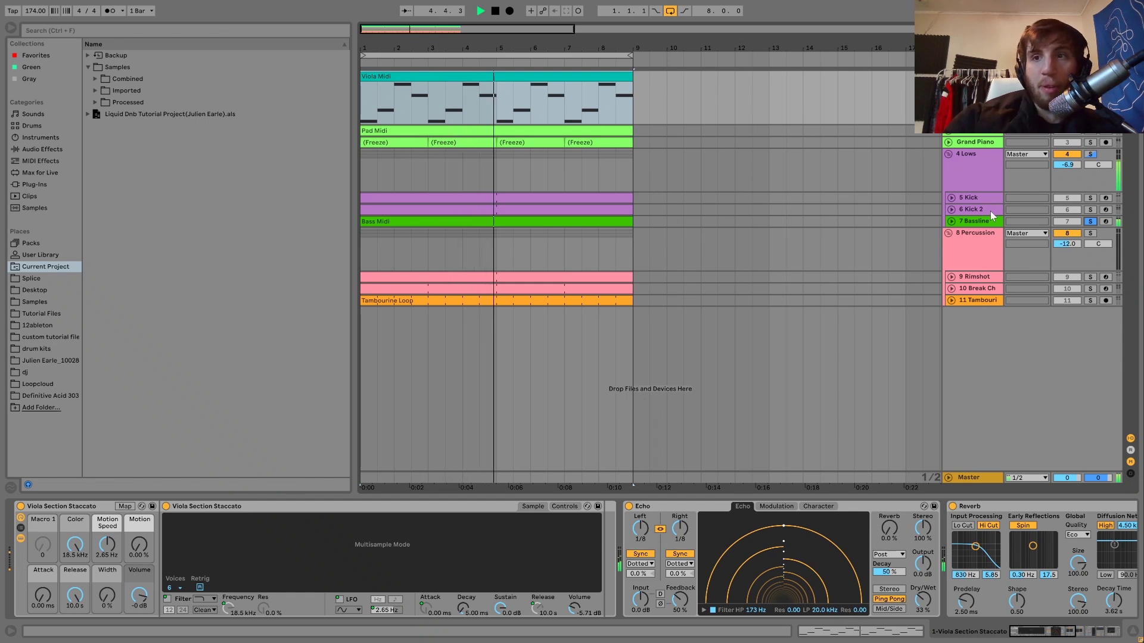
{"action": "key", "text": "space"}
{"action": "left_click", "coordinate": [1091, 221]}
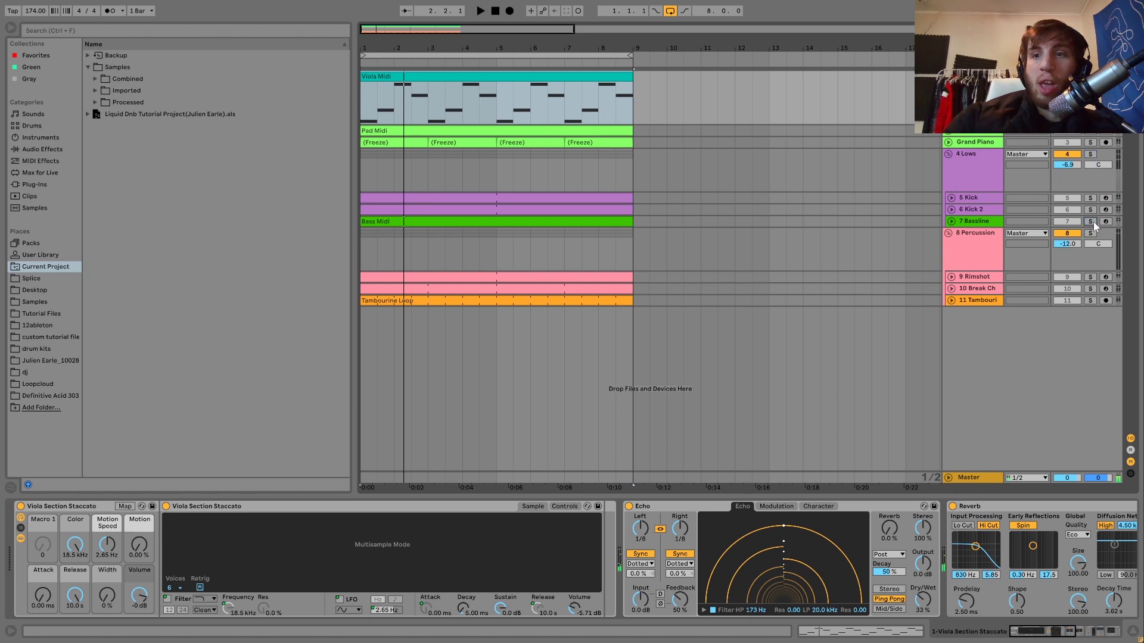
Step: Review the Viola Midi clip's notes and instrument, auditioning the viola part alone and within the full mix
{"action": "double_click", "coordinate": [608, 77]}
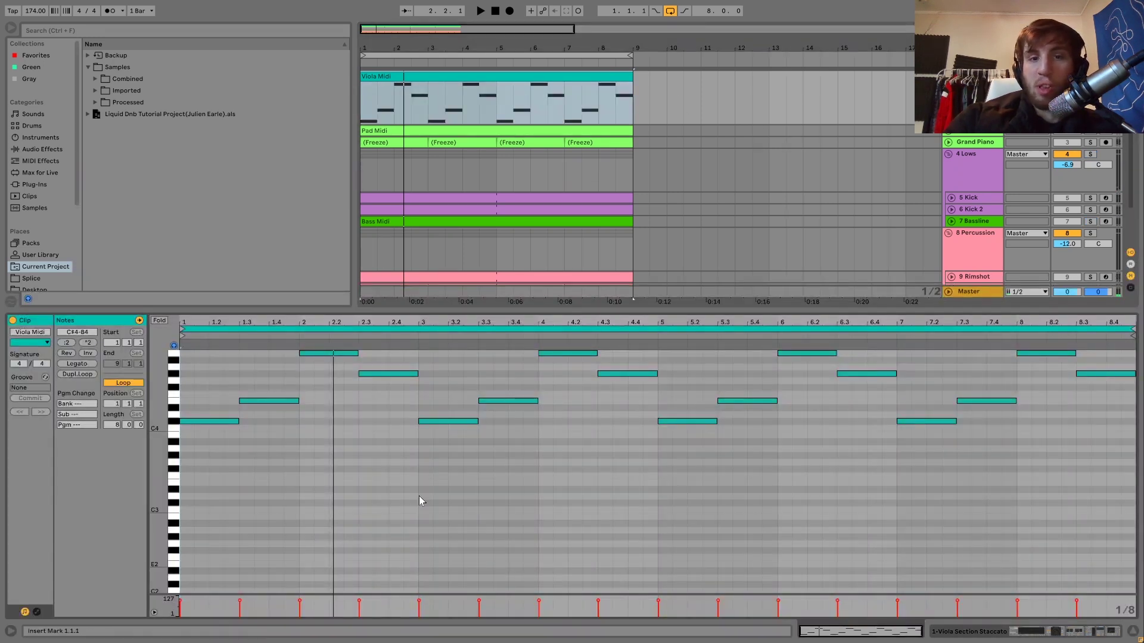
{"action": "left_click", "coordinate": [1023, 632]}
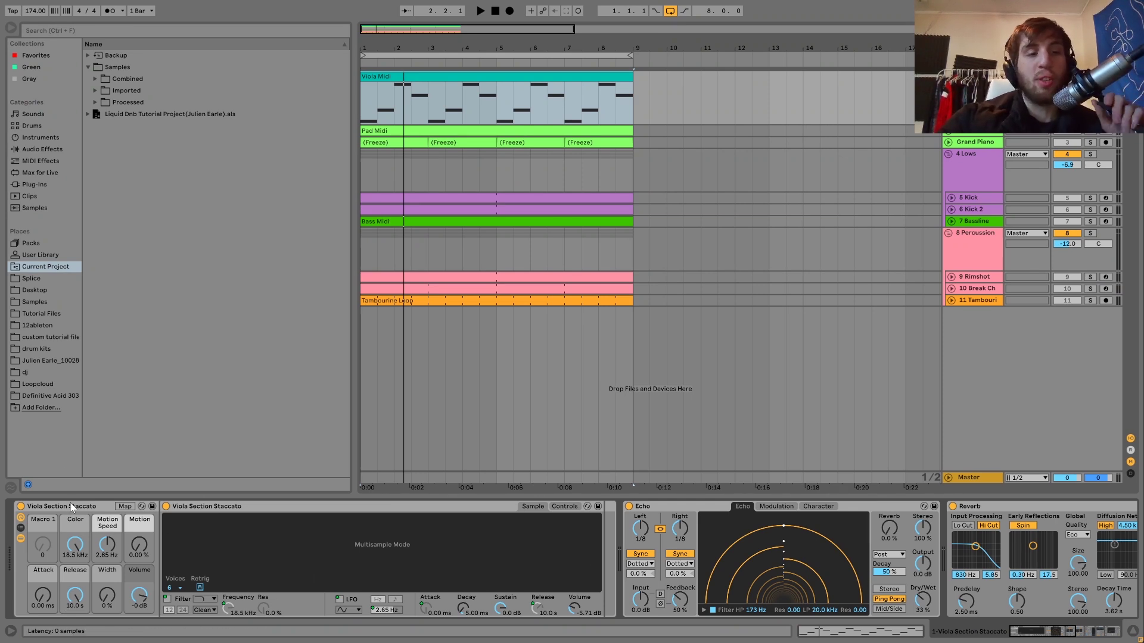
{"action": "key", "text": "space"}
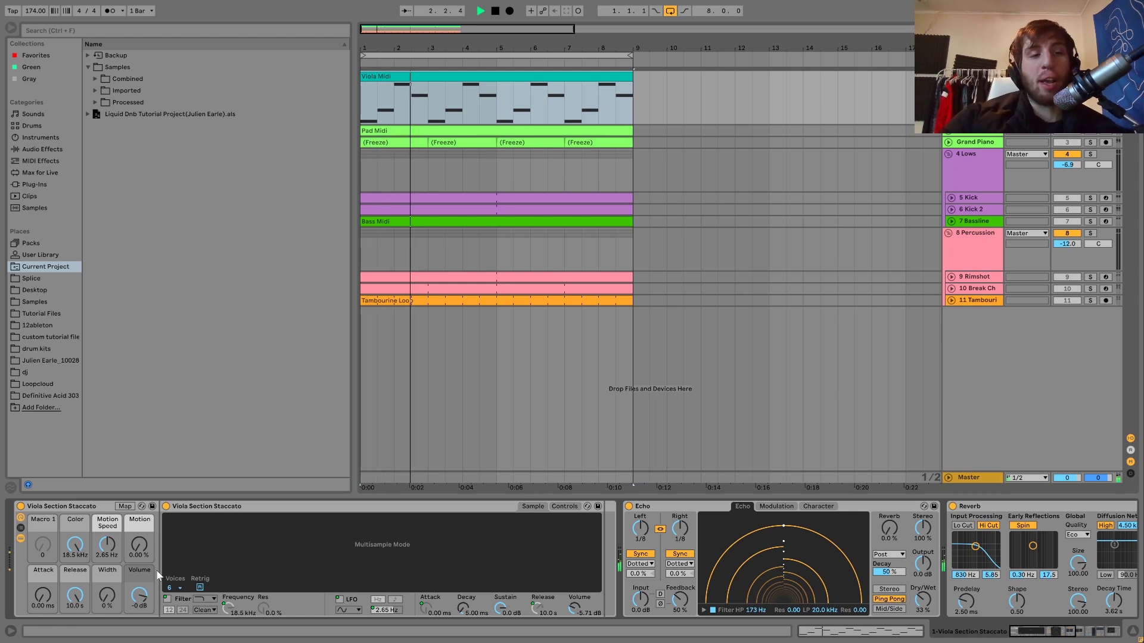
{"action": "key", "text": "space"}
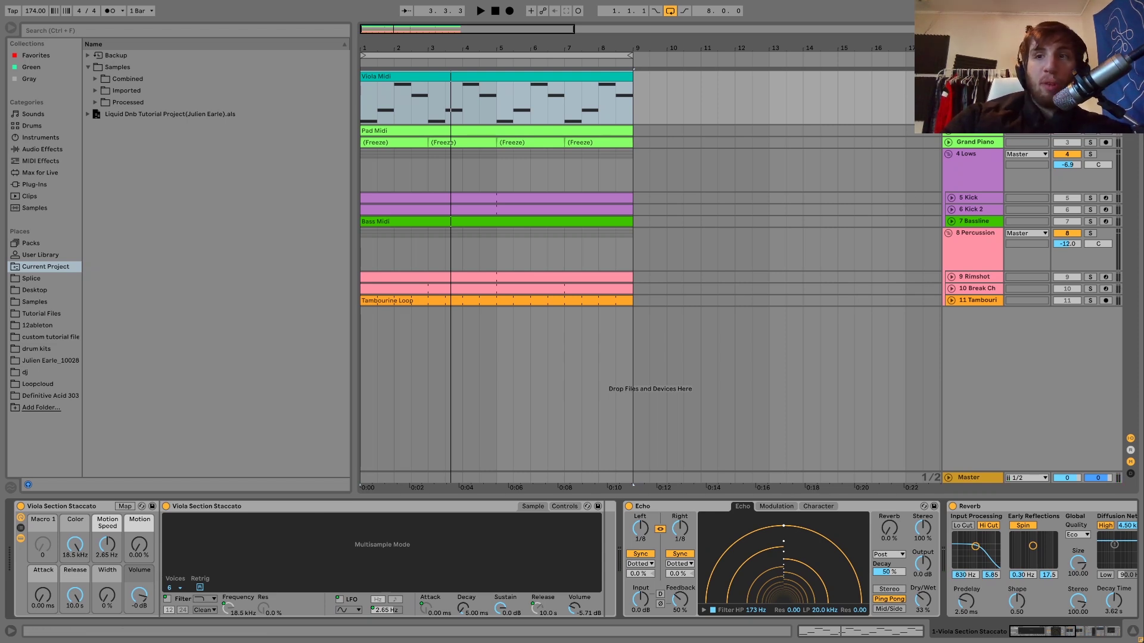
{"action": "key", "text": "space"}
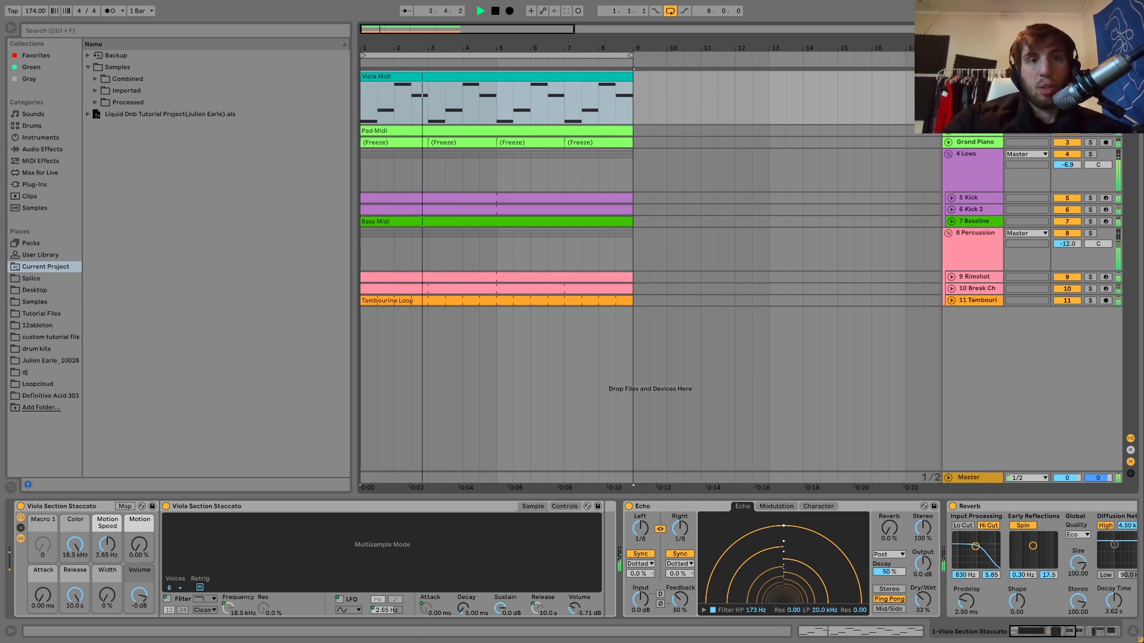
{"action": "key", "text": "space"}
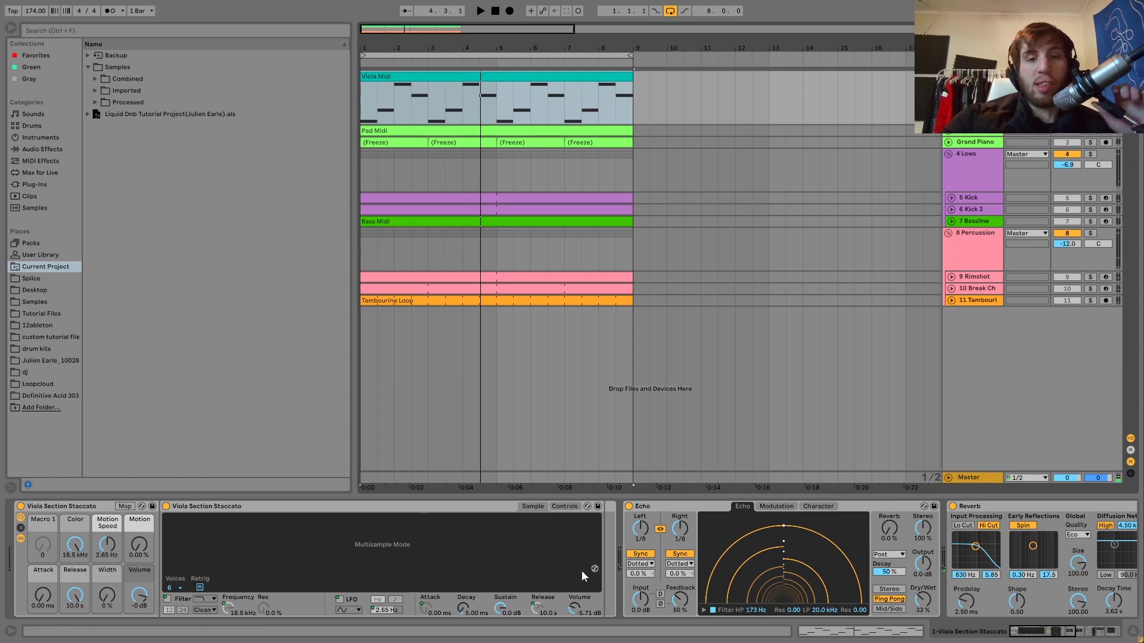
Step: Examine the viola's effects chain from Echo and Reverb through Drum Buss, Auto Pan and Auto Filter
{"action": "scroll", "coordinate": [537, 552], "scroll_direction": "down", "scroll_amount": 5}
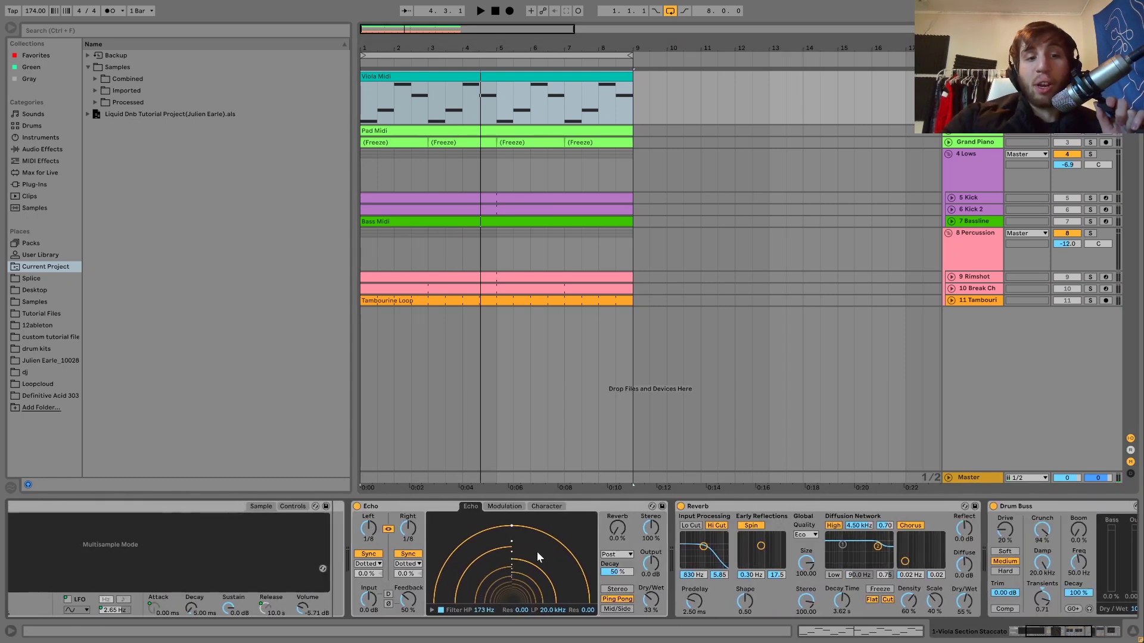
{"action": "scroll", "coordinate": [376, 549], "scroll_direction": "up", "scroll_amount": 3}
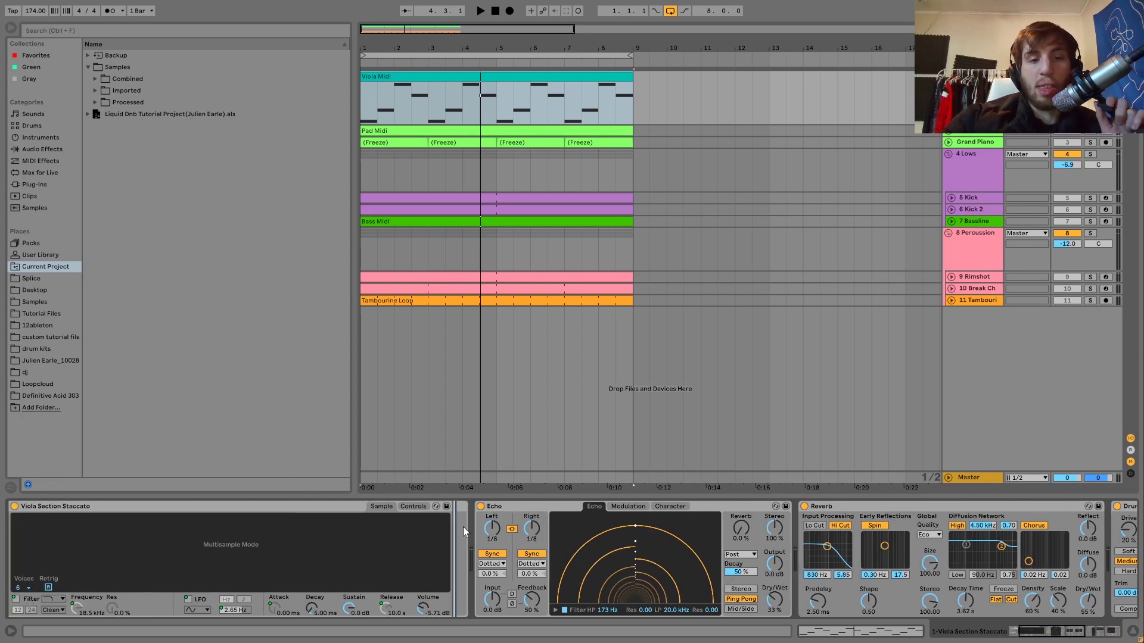
{"action": "left_click", "coordinate": [526, 511]}
{"action": "scroll", "coordinate": [530, 511], "scroll_direction": "down", "scroll_amount": 5}
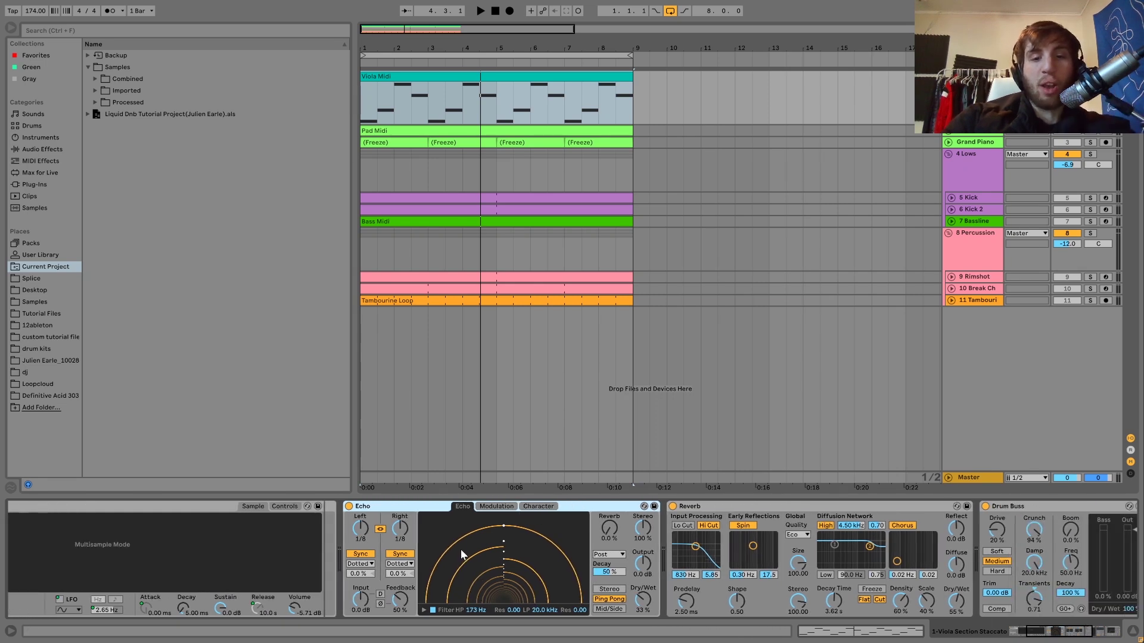
{"action": "scroll", "coordinate": [461, 554], "scroll_direction": "down", "scroll_amount": 10}
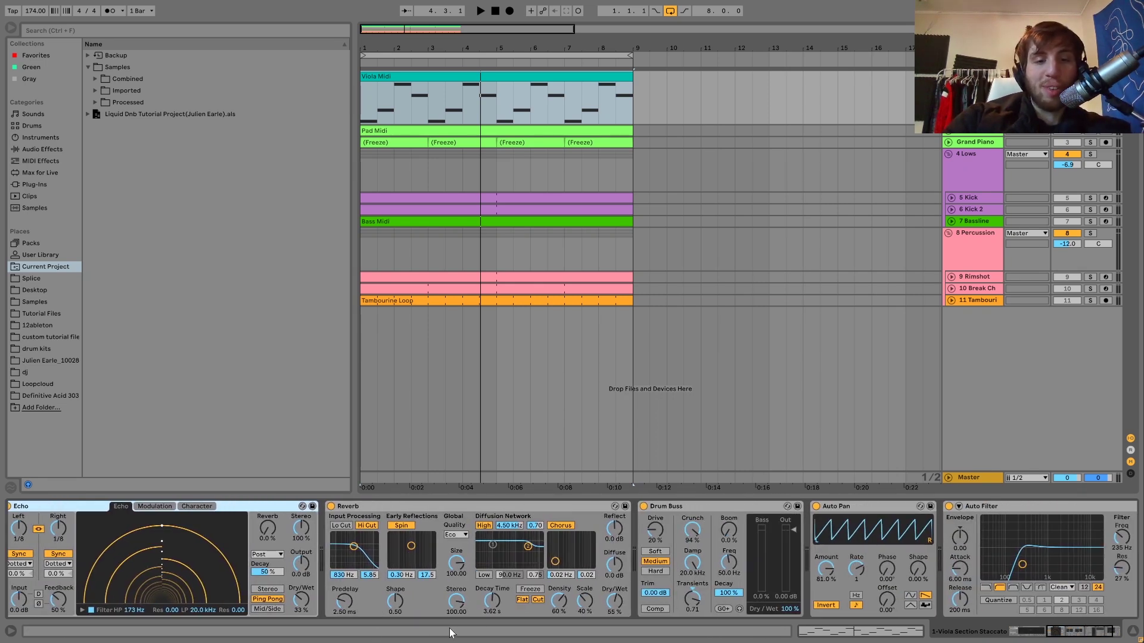
{"action": "scroll", "coordinate": [341, 571], "scroll_direction": "up", "scroll_amount": 3}
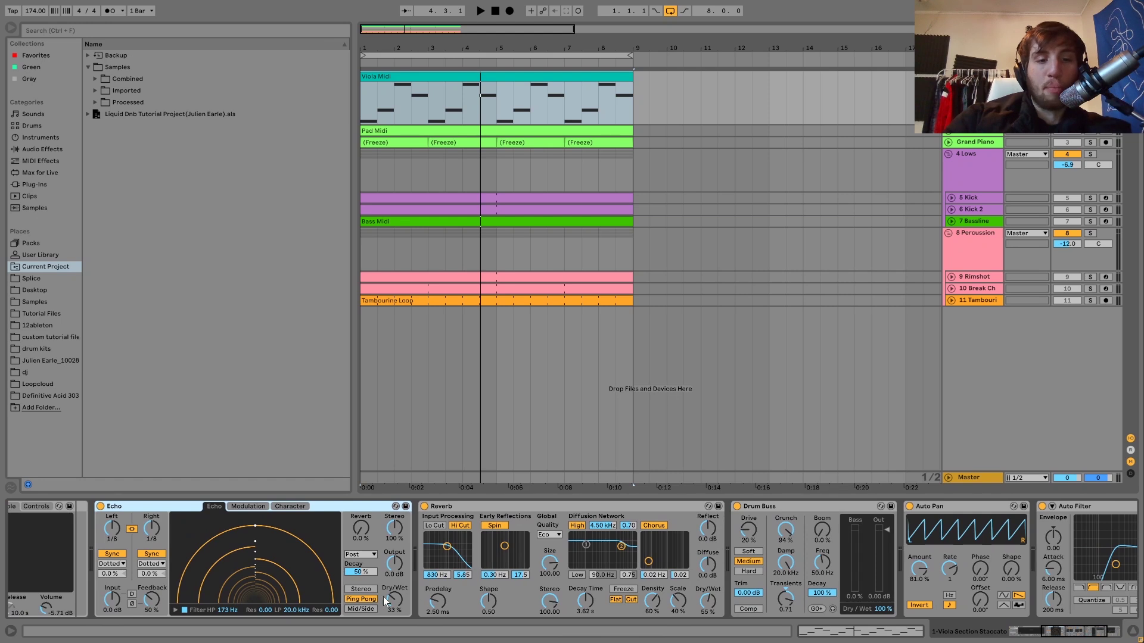
Step: Compare the viola's sound with Echo and Reverb bypassed and enabled, leaving both effects on
{"action": "key", "text": "space"}
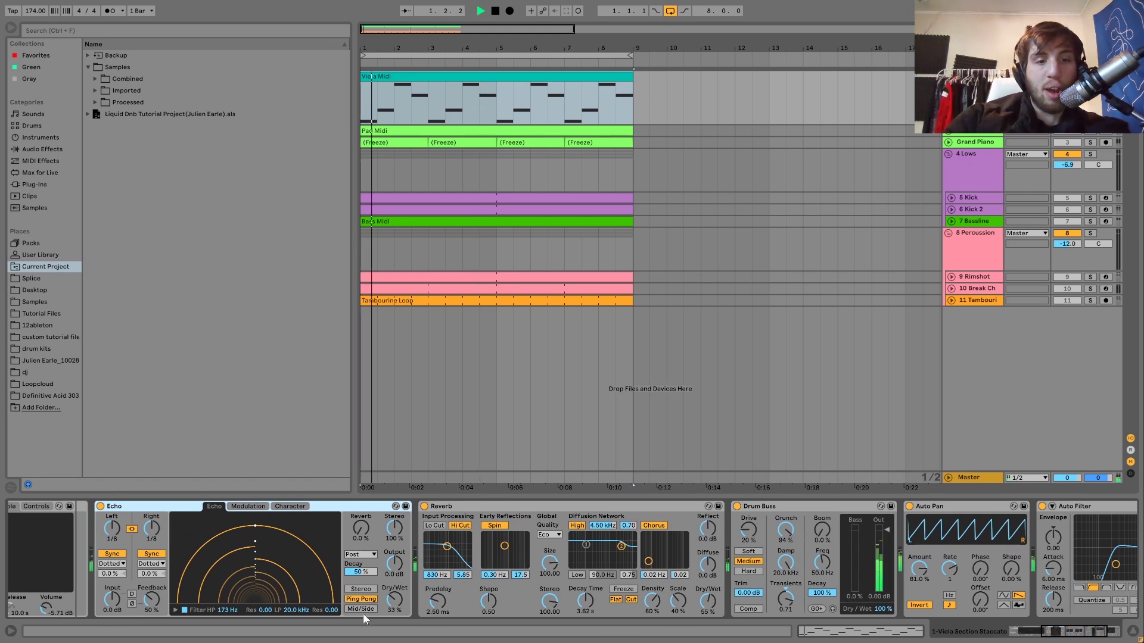
{"action": "left_click", "coordinate": [424, 510]}
{"action": "left_click", "coordinate": [101, 507]}
{"action": "key", "text": "space"}
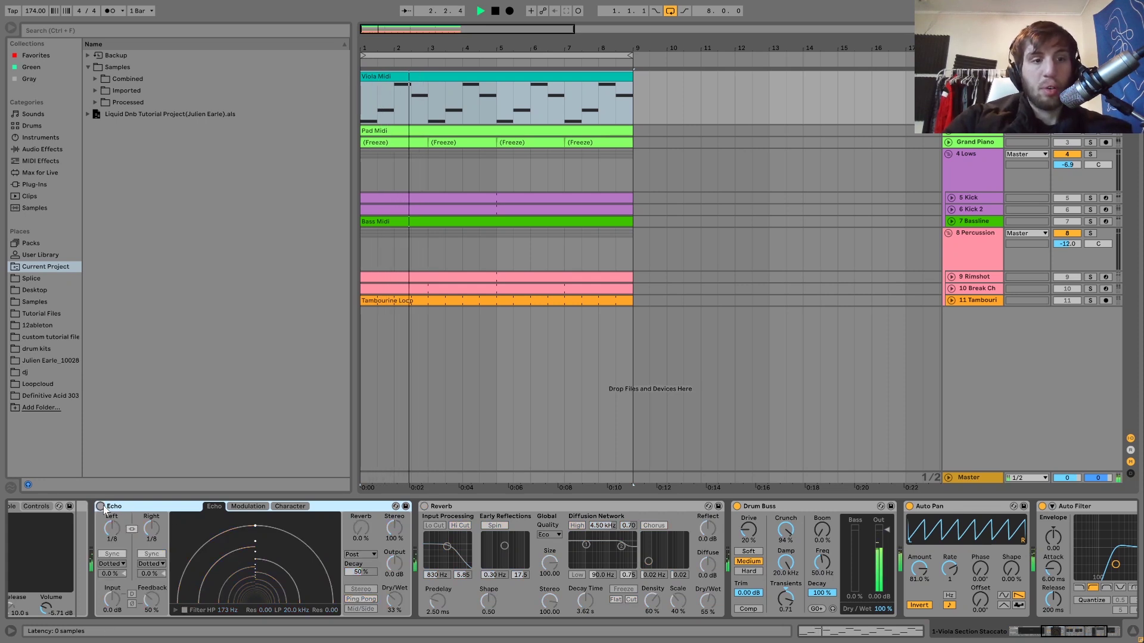
{"action": "left_click", "coordinate": [101, 507]}
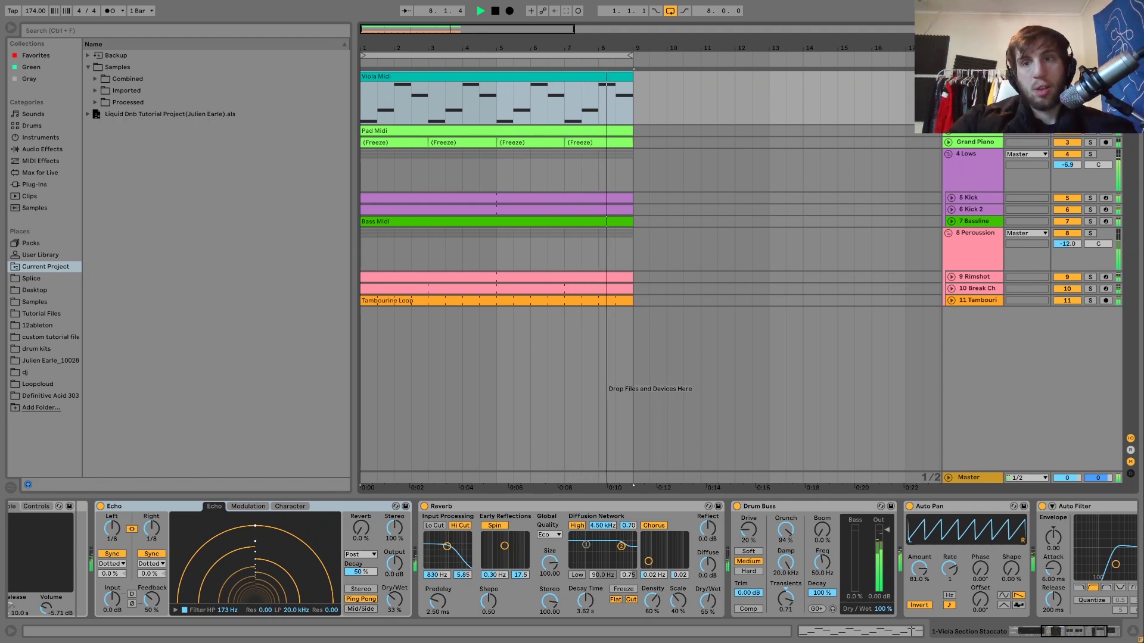
{"action": "key", "text": "space"}
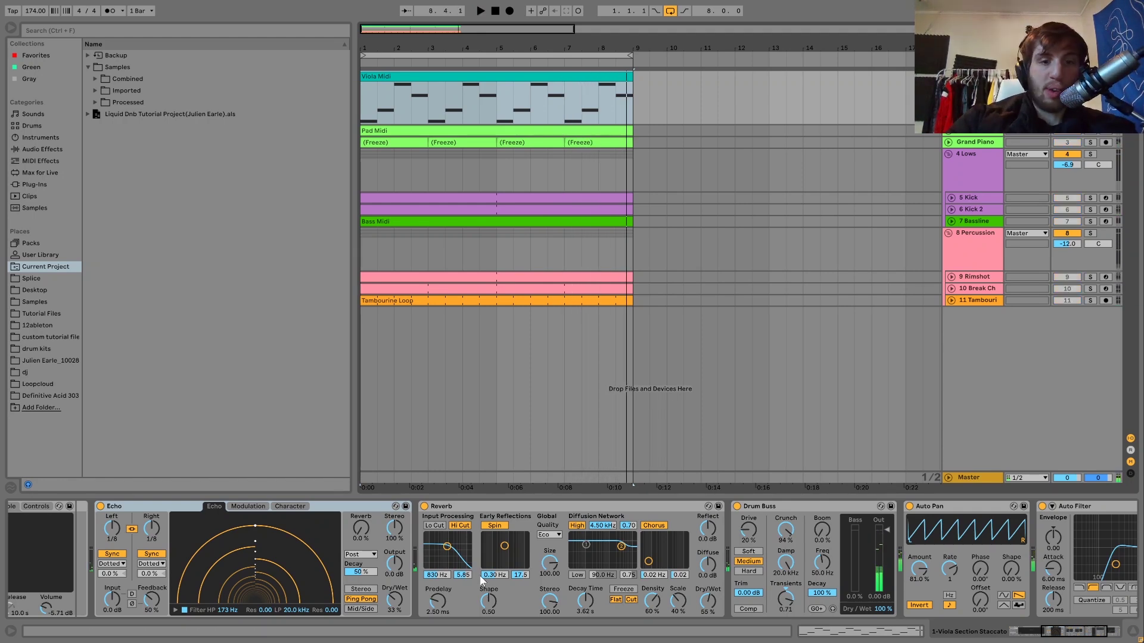
Step: Compare the viola's sound with the Drum Buss bypassed and enabled, leaving the effect on
{"action": "scroll", "coordinate": [695, 558], "scroll_direction": "right", "scroll_amount": 4}
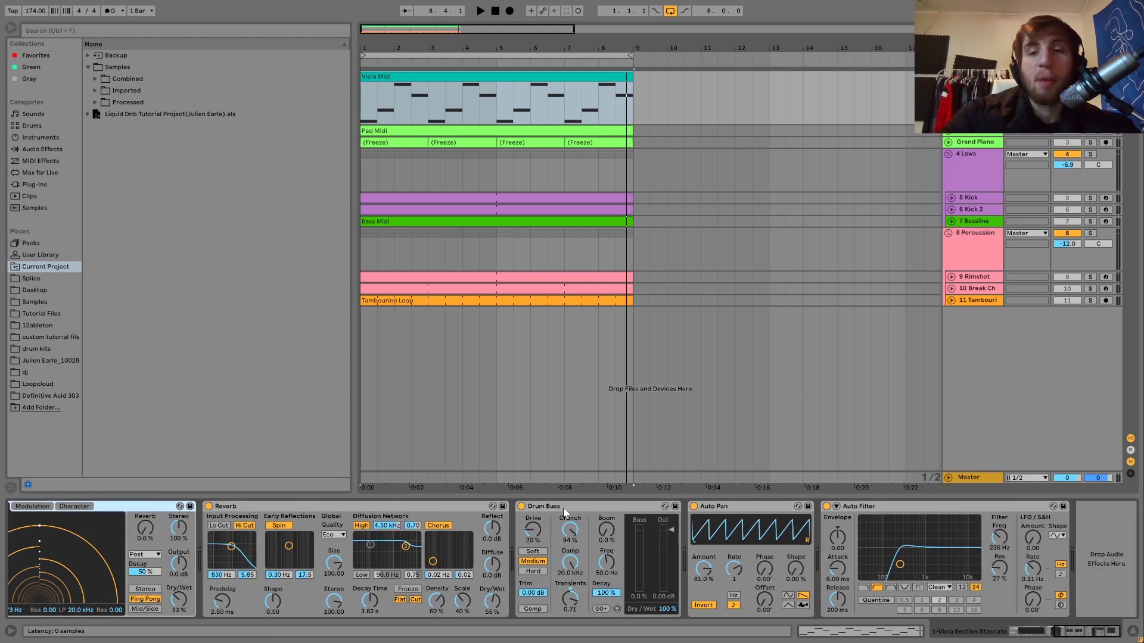
{"action": "left_click", "coordinate": [524, 508]}
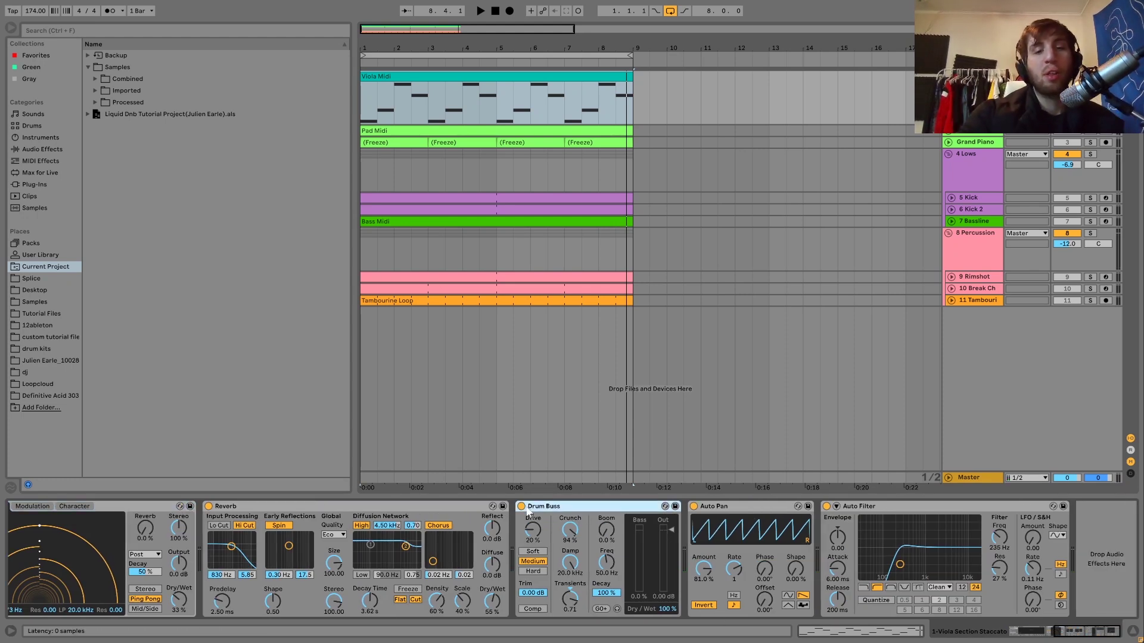
{"action": "left_click", "coordinate": [521, 507]}
{"action": "key", "text": "space"}
{"action": "left_click", "coordinate": [521, 507]}
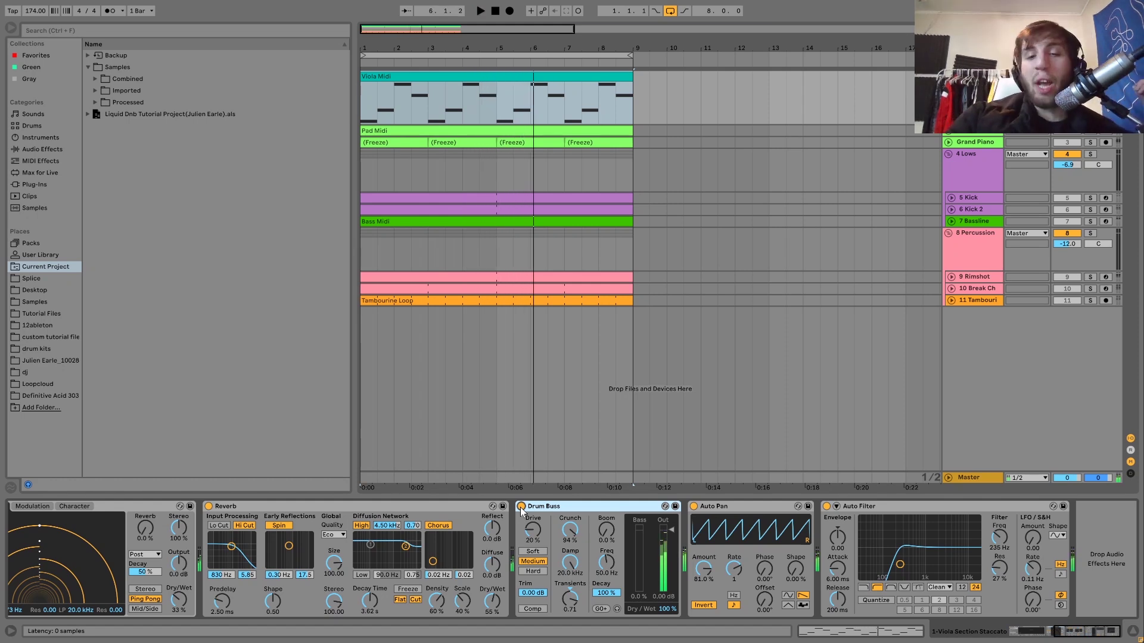
{"action": "key", "text": "space"}
Step: Play the viola loop through the enabled Drum Buss and select the effect's Transients control
{"action": "key", "text": "space"}
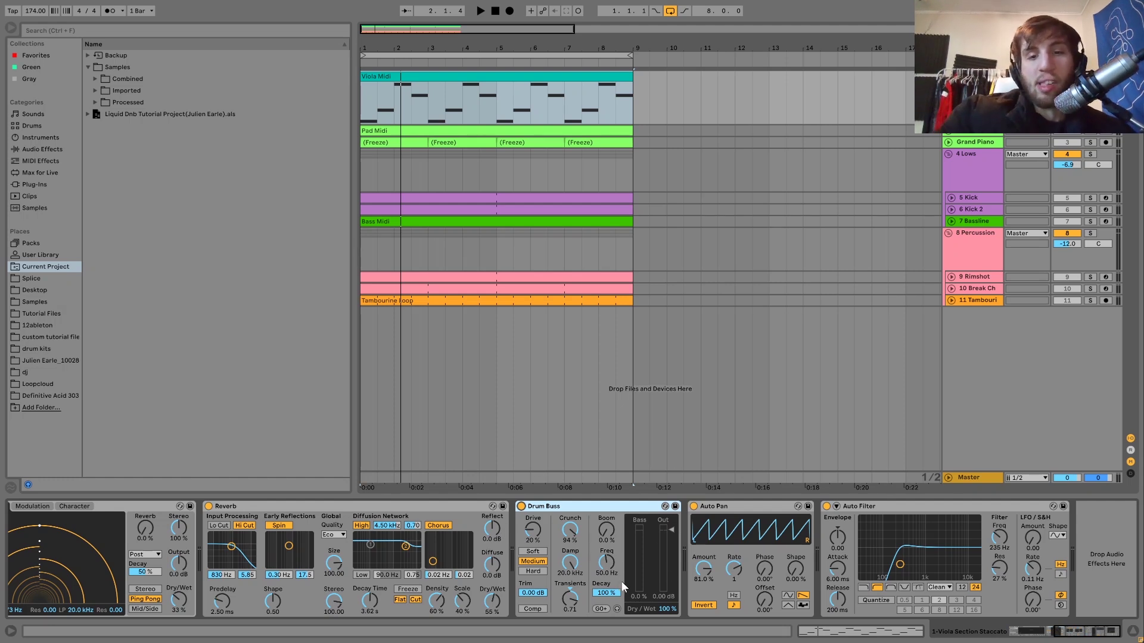
{"action": "key", "text": "space"}
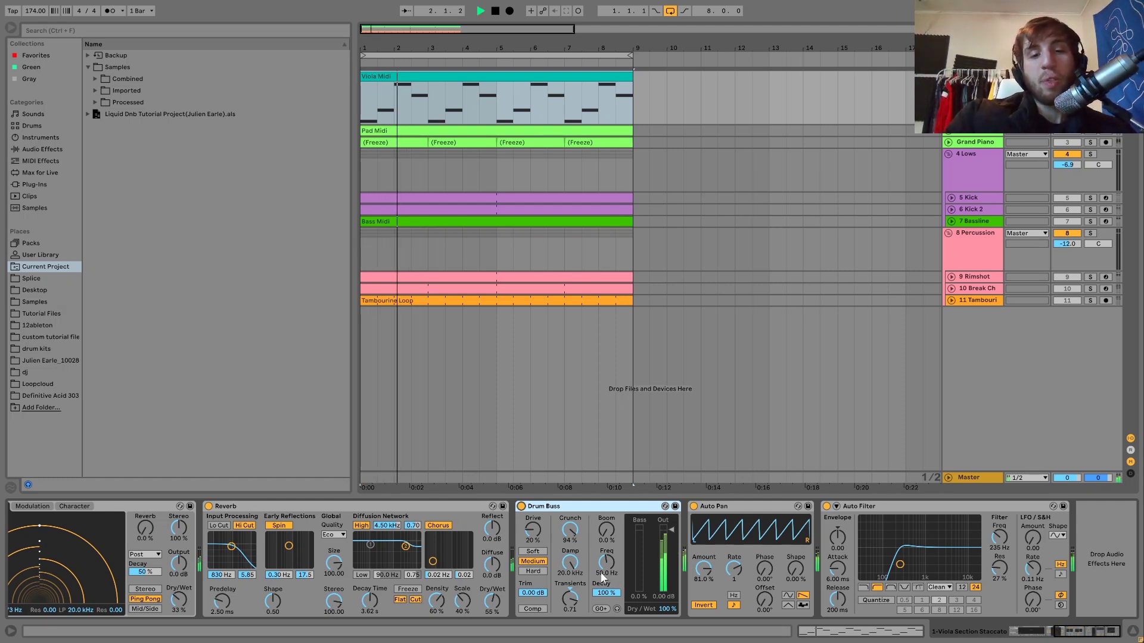
{"action": "key", "text": "space"}
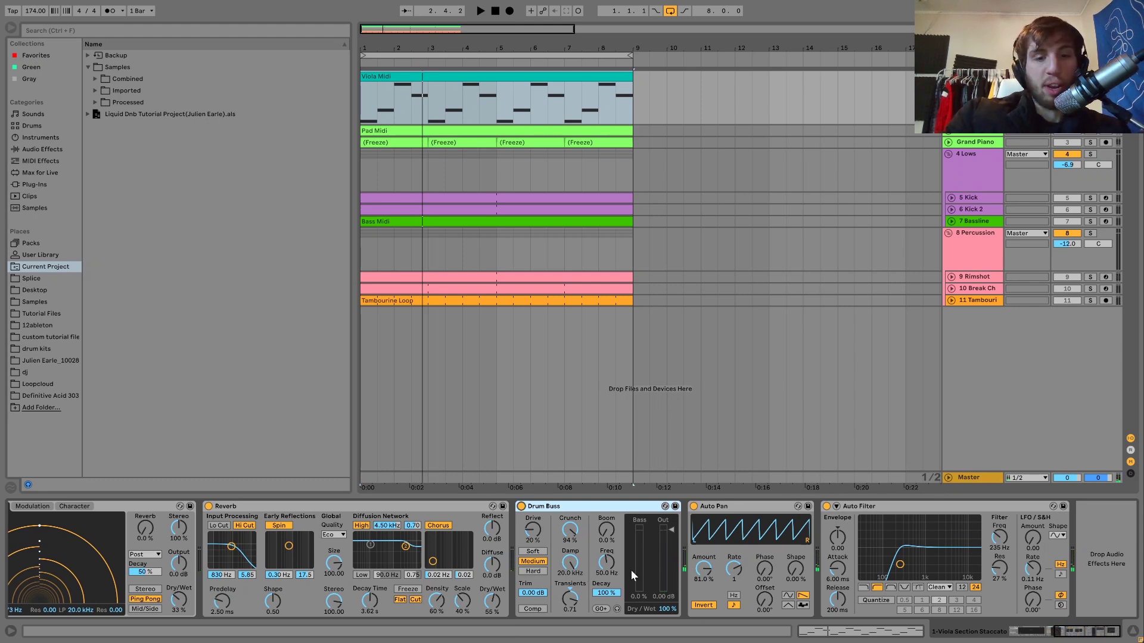
{"action": "left_click", "coordinate": [566, 607]}
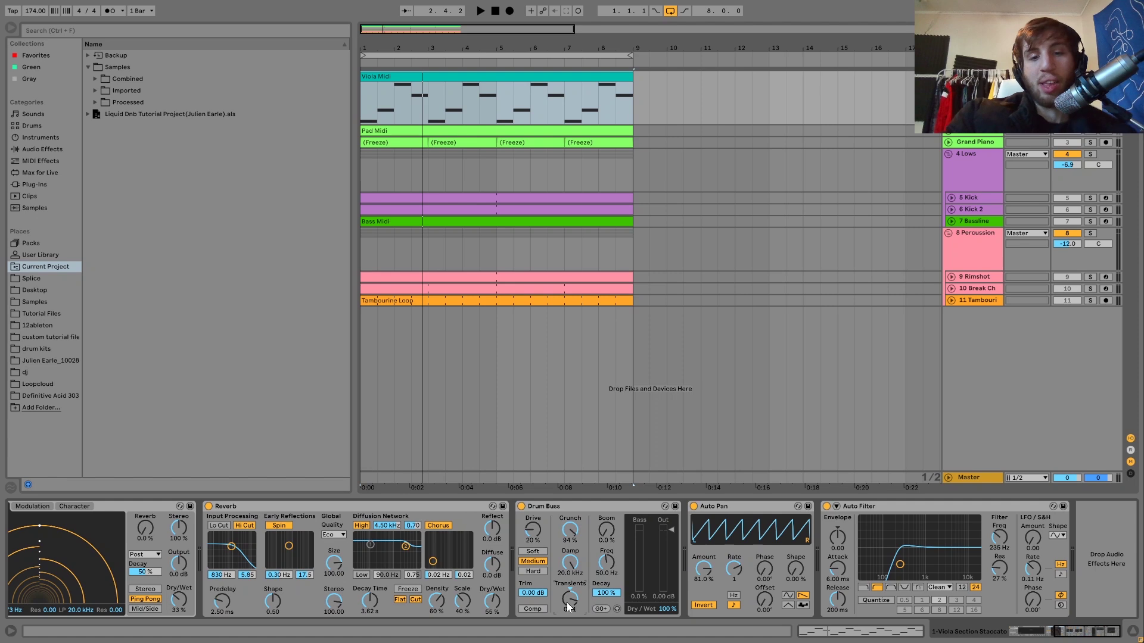
Step: Vary the Drum Buss Transients while the viola loop plays, leaving the control at 0.71
{"action": "key", "text": "space"}
{"action": "left_click_drag", "start_coordinate": [566, 603], "coordinate": [566, 560]}
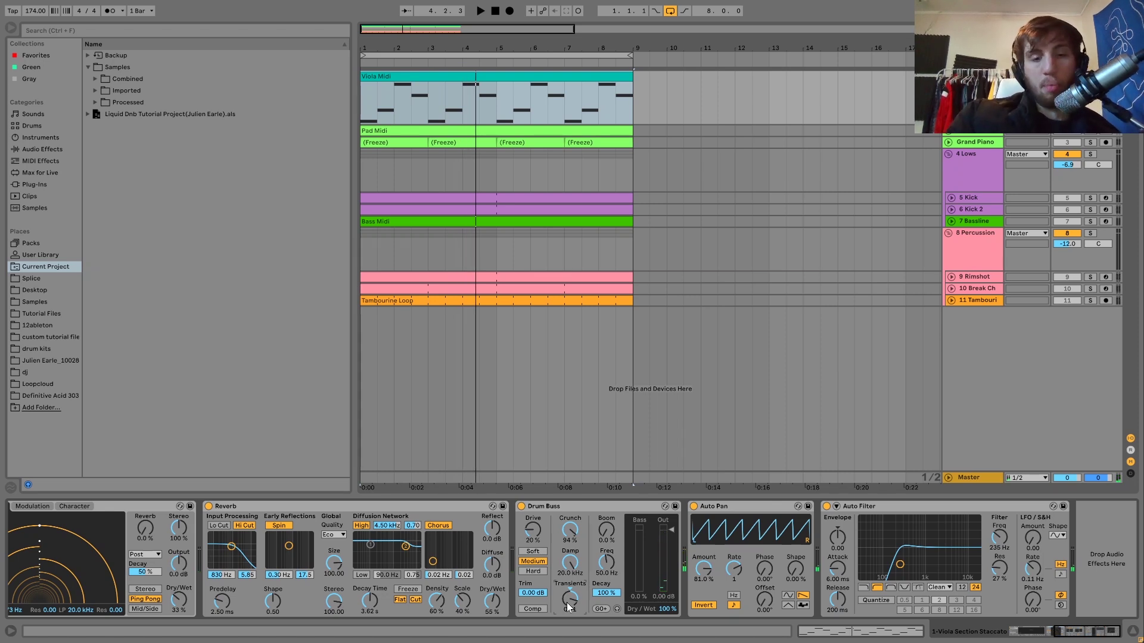
{"action": "key", "text": "space"}
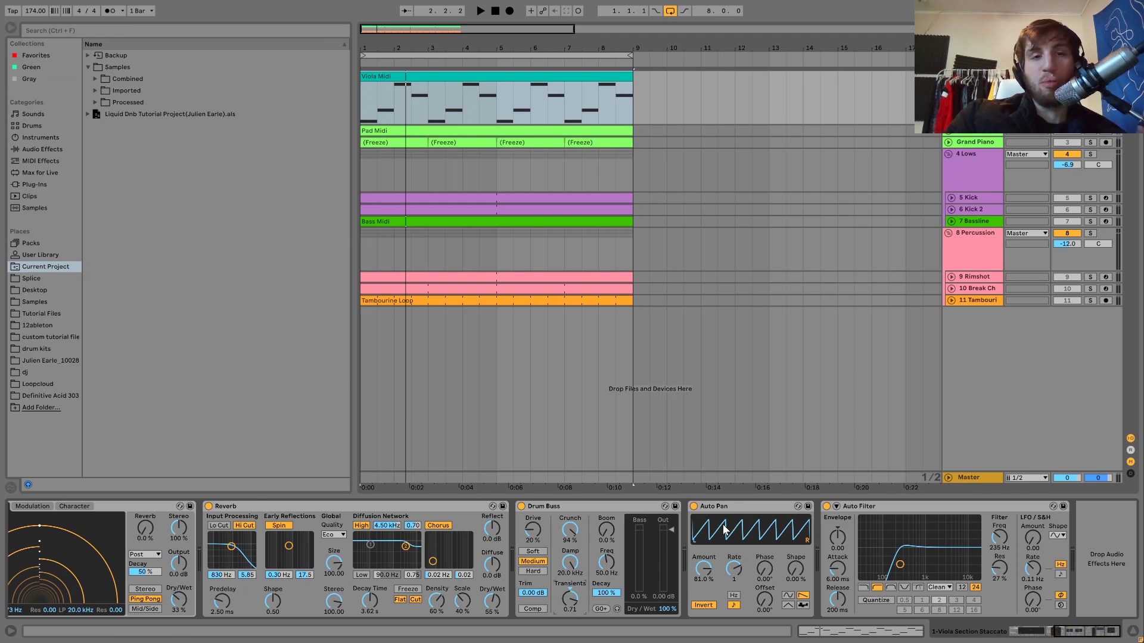
Step: Compare the viola's sound with Auto Pan bypassed and enabled, leaving the effect on
{"action": "left_click", "coordinate": [694, 507]}
{"action": "key", "text": "space"}
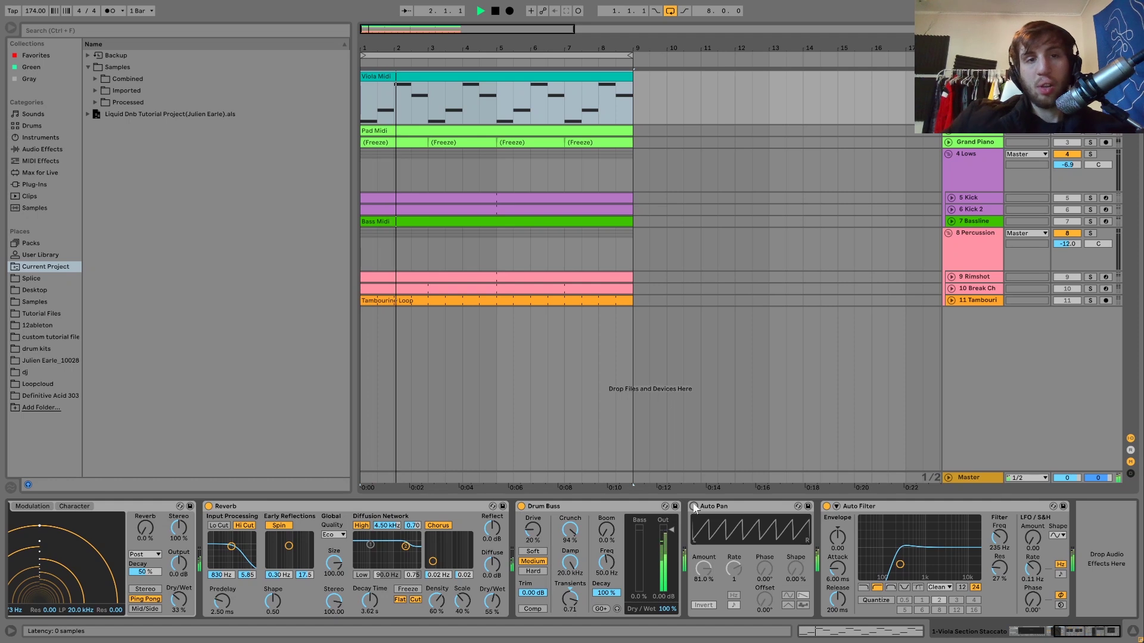
{"action": "left_click", "coordinate": [694, 507]}
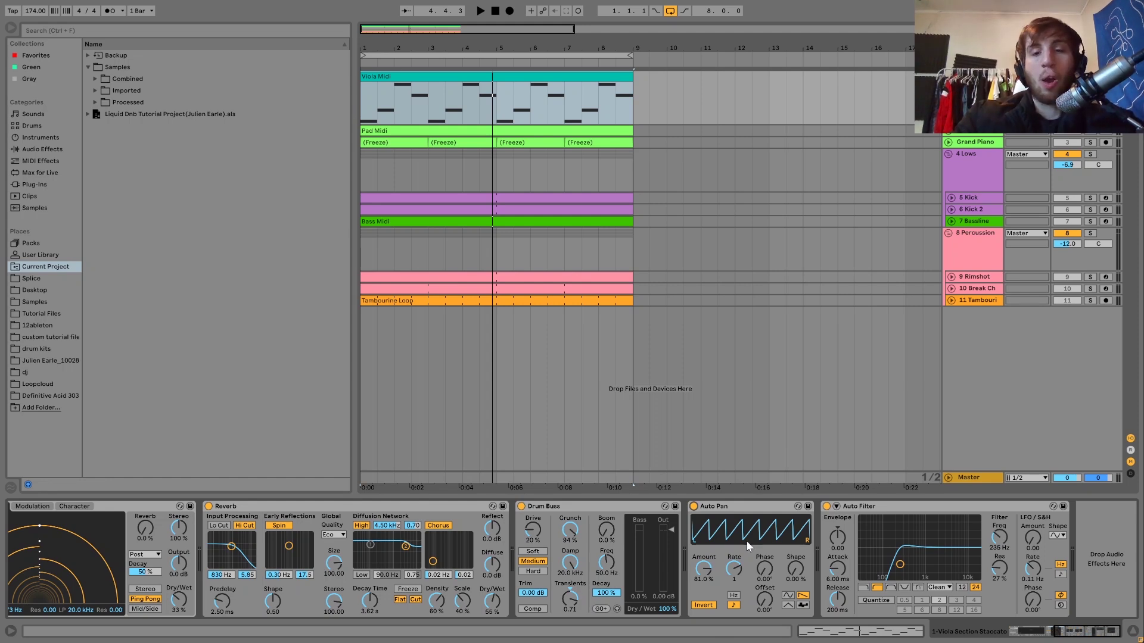
Step: Inspect the Viola Midi clip's notes, marking its first bar, and return to the viola's effects chain
{"action": "double_click", "coordinate": [460, 75]}
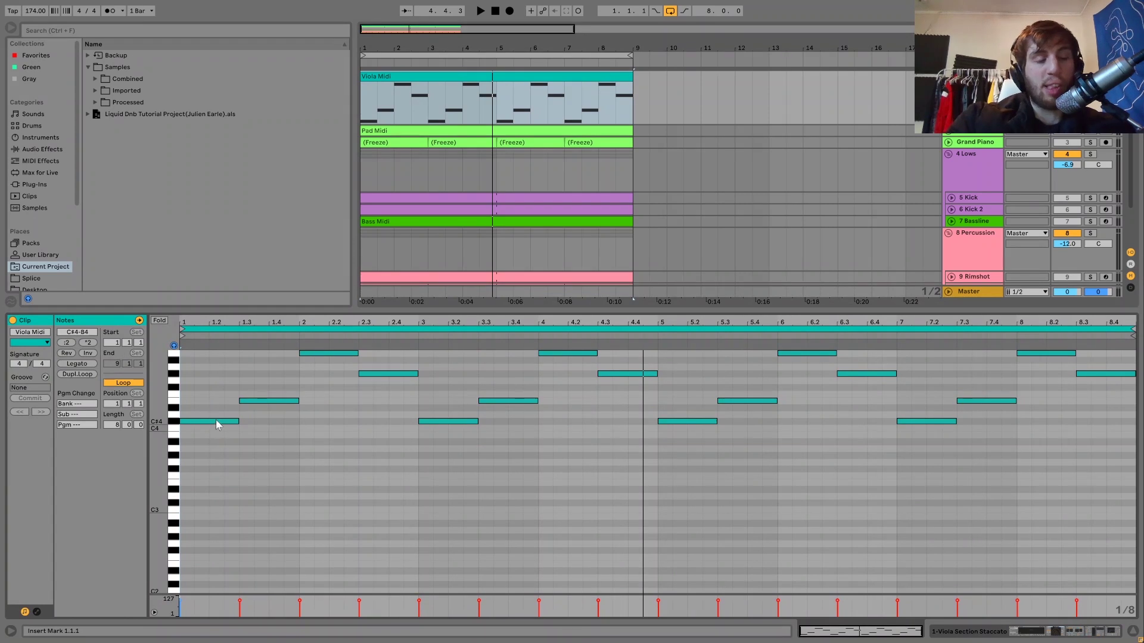
{"action": "left_click_drag", "start_coordinate": [219, 371], "coordinate": [301, 378]}
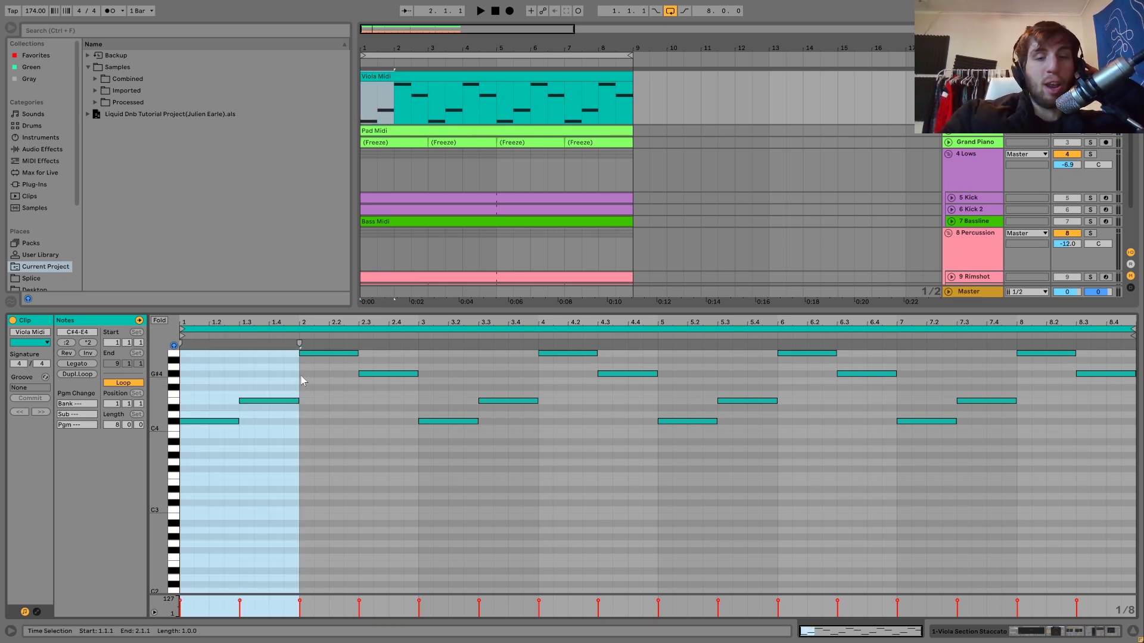
{"action": "left_click", "coordinate": [983, 633]}
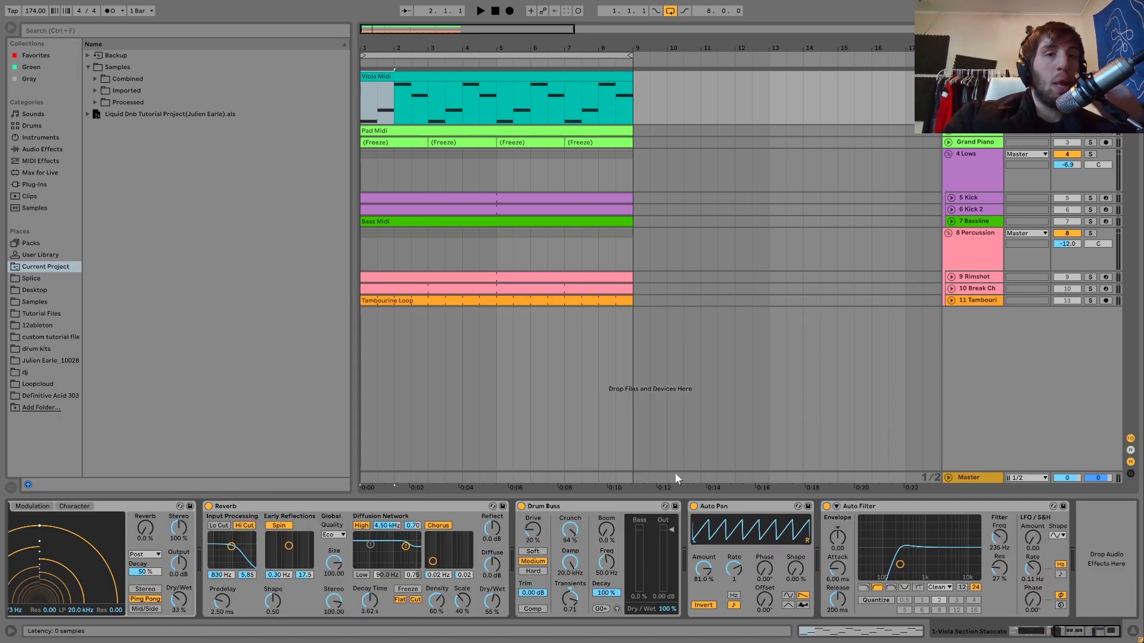
Step: Play the viola loop while viewing the notes of the Viola Midi clip
{"action": "double_click", "coordinate": [403, 81]}
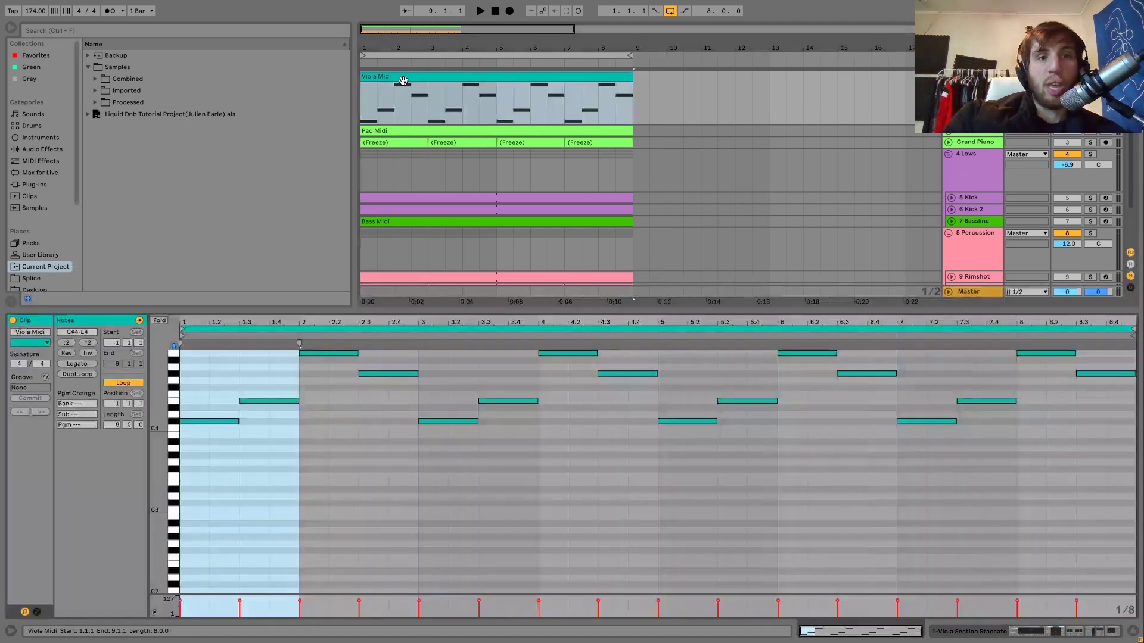
{"action": "key", "text": "space"}
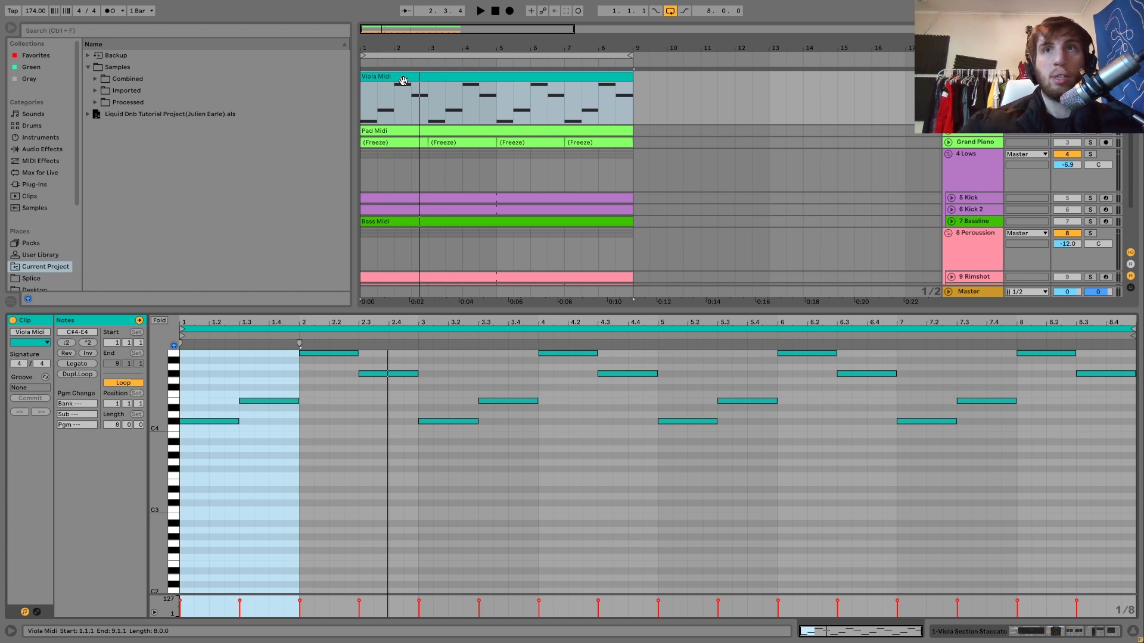
{"action": "key", "text": "space"}
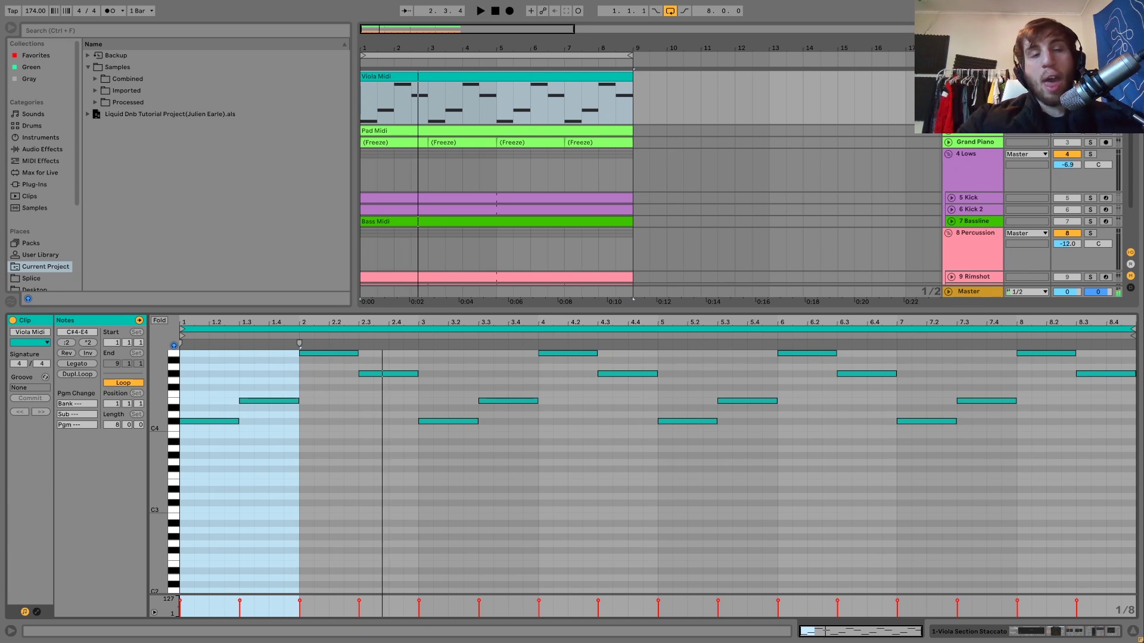
Step: Return to the viola's effects chain and play the loop with all the other tracks active
{"action": "key", "text": "shift+Tab"}
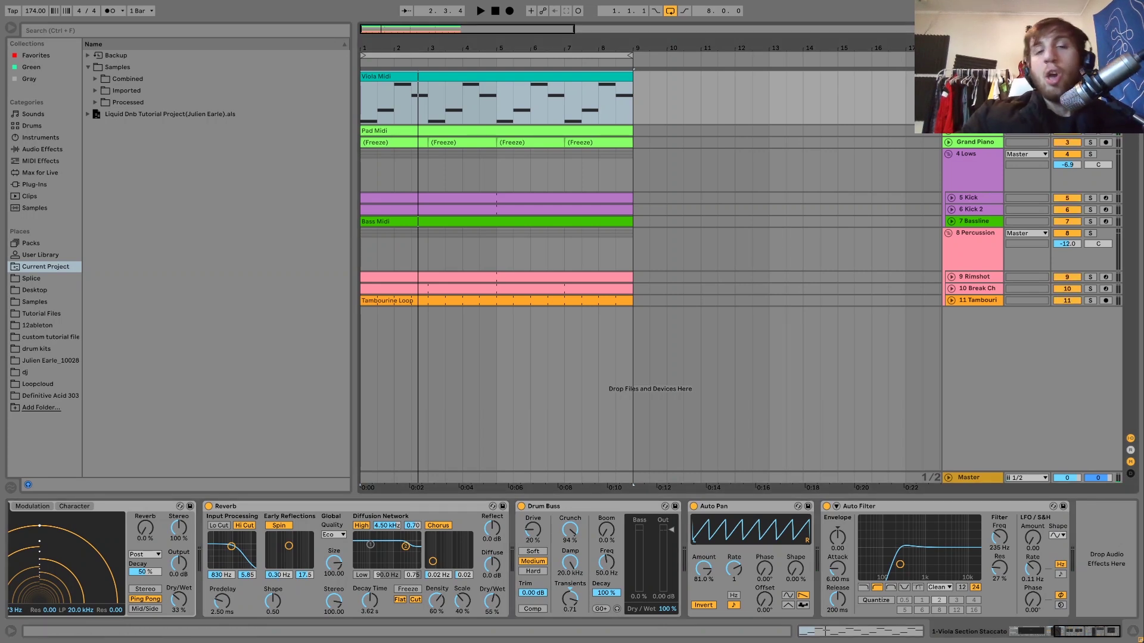
{"action": "key", "text": "space"}
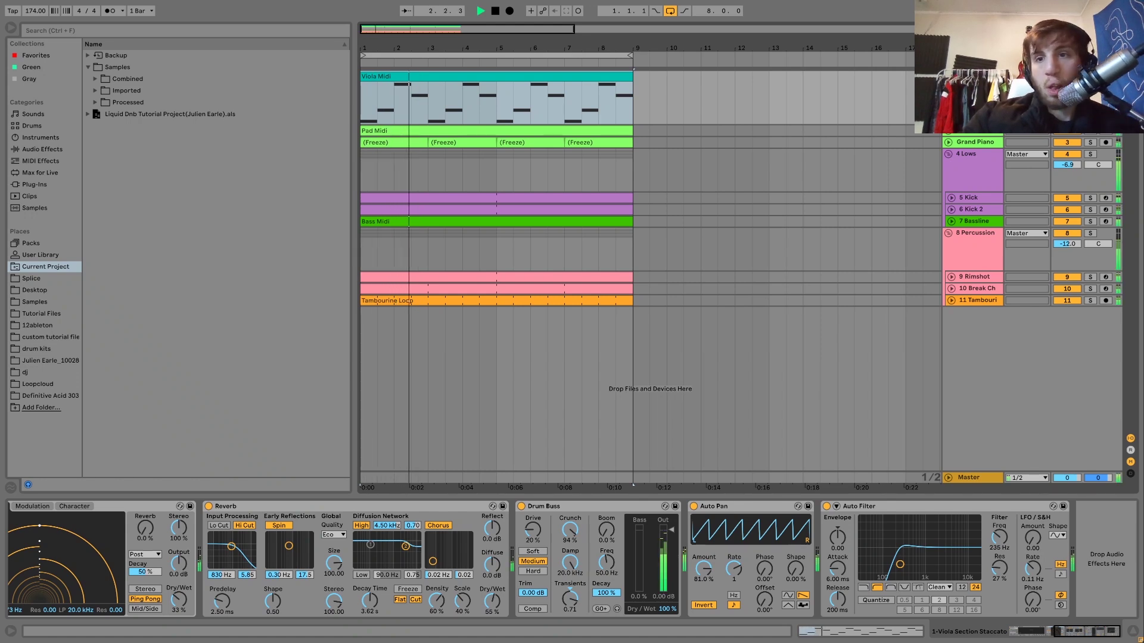
{"action": "key", "text": "space"}
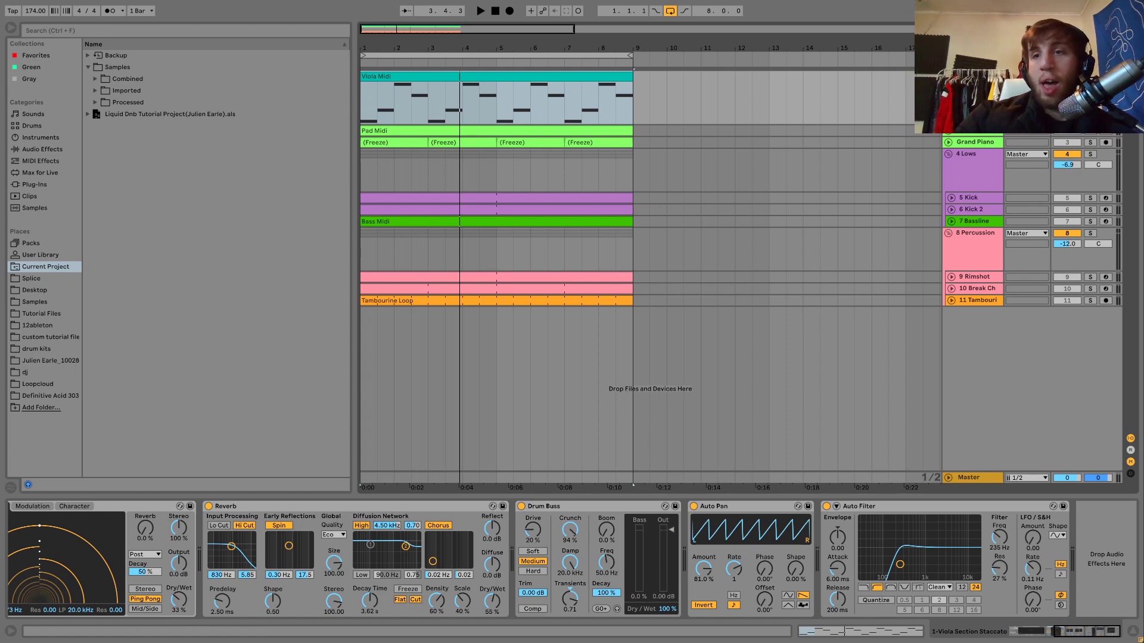
Step: Unfold and select the Pad track, and play it while viewing its device chain from Operator onward
{"action": "left_click", "coordinate": [950, 136]}
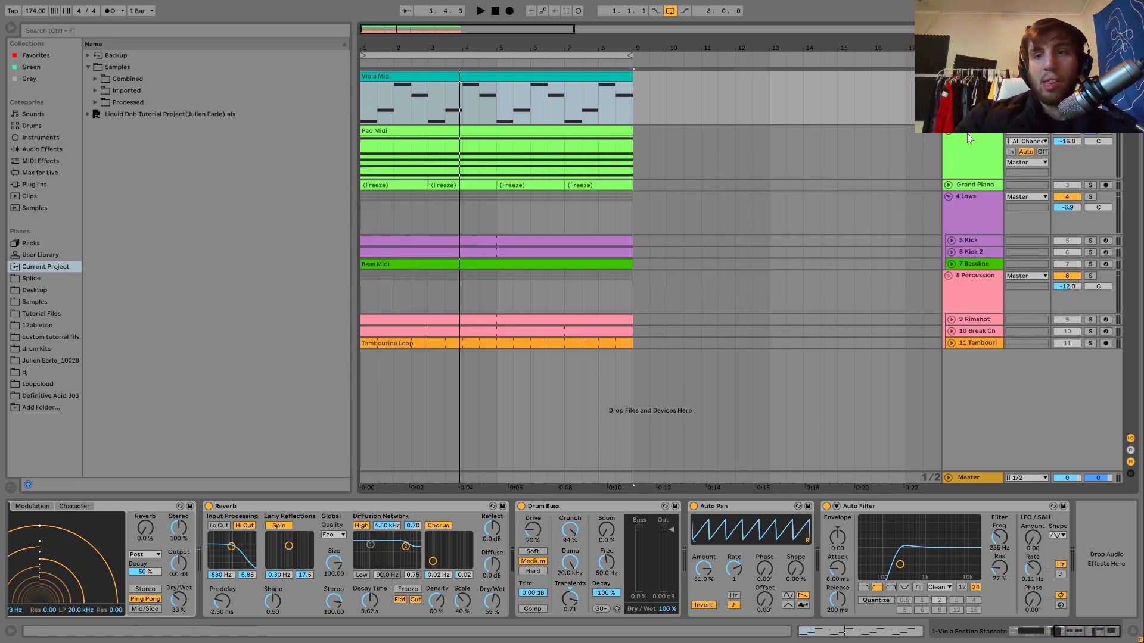
{"action": "left_click", "coordinate": [967, 135]}
{"action": "key", "text": "space"}
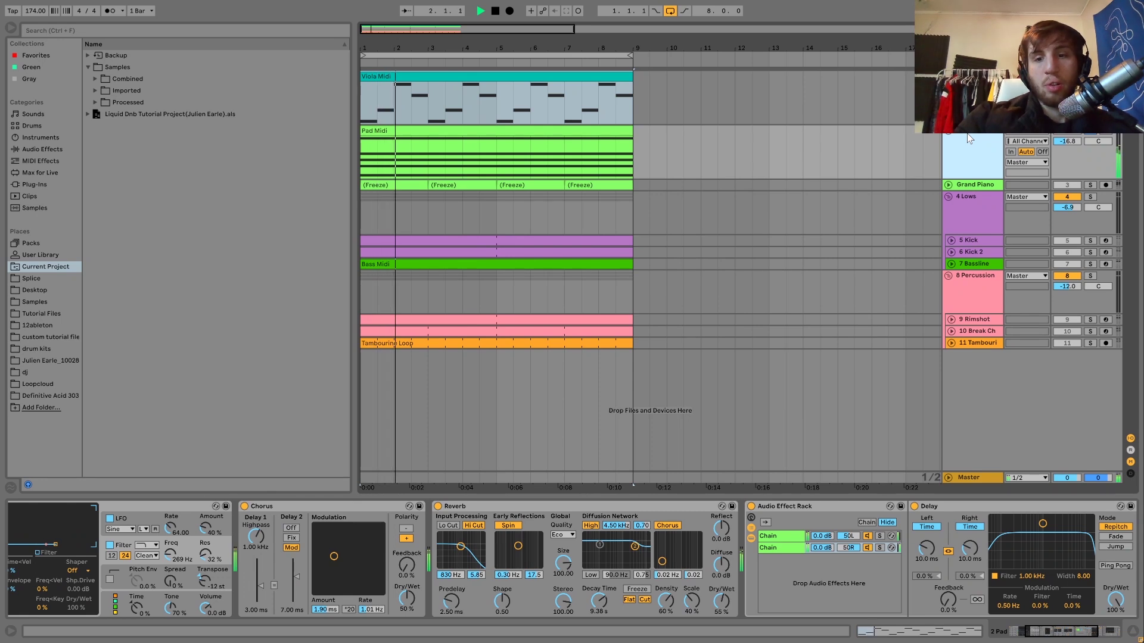
{"action": "scroll", "coordinate": [480, 530], "scroll_direction": "up", "scroll_amount": 3}
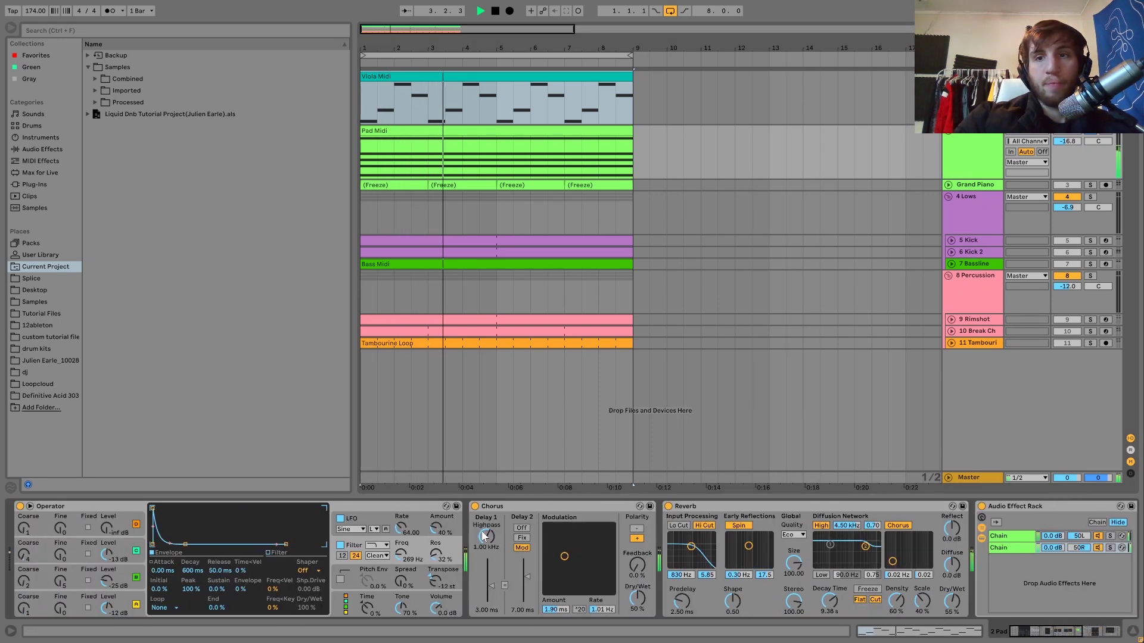
Step: Open the Pad Midi clip's notes and single out the chord tones C#4, E4, G#4 and C#5
{"action": "double_click", "coordinate": [451, 128]}
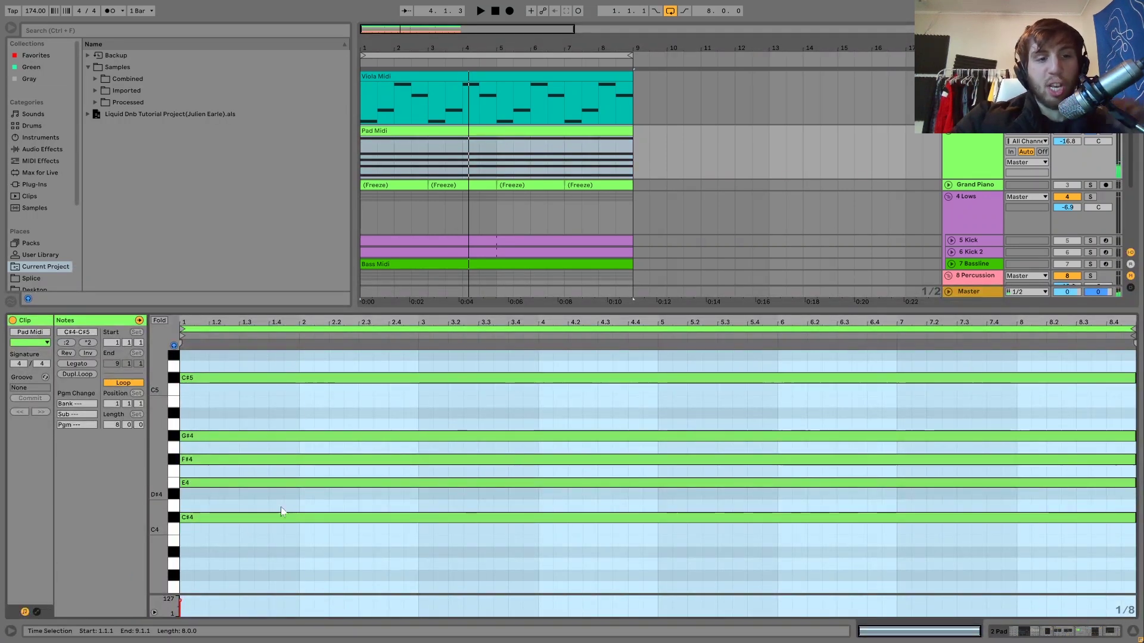
{"action": "left_click", "coordinate": [221, 518]}
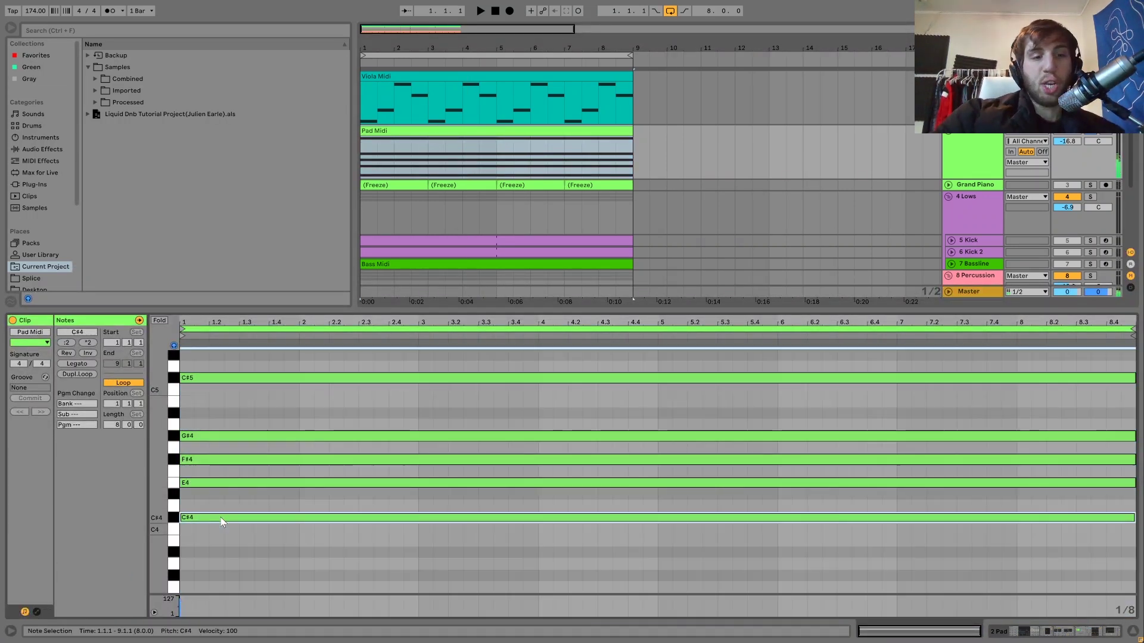
{"action": "left_click", "coordinate": [205, 483]}
{"action": "left_click", "coordinate": [191, 433]}
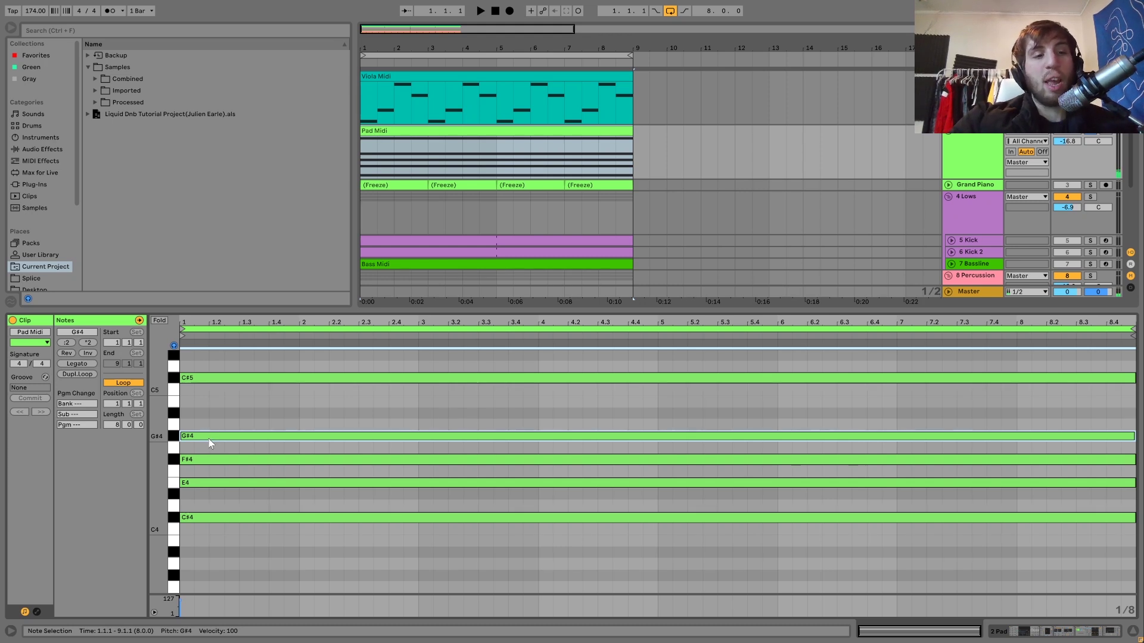
{"action": "left_click", "coordinate": [209, 378]}
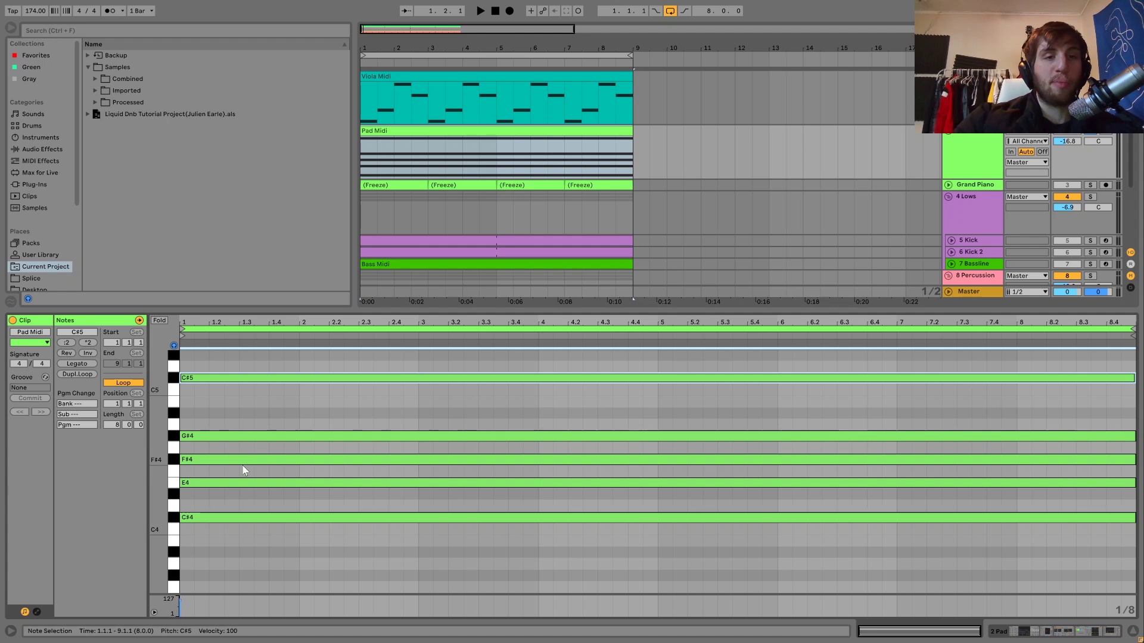
Step: Compare the pad chord with its F#4 note deactivated and active, leaving the note active
{"action": "key", "text": "space"}
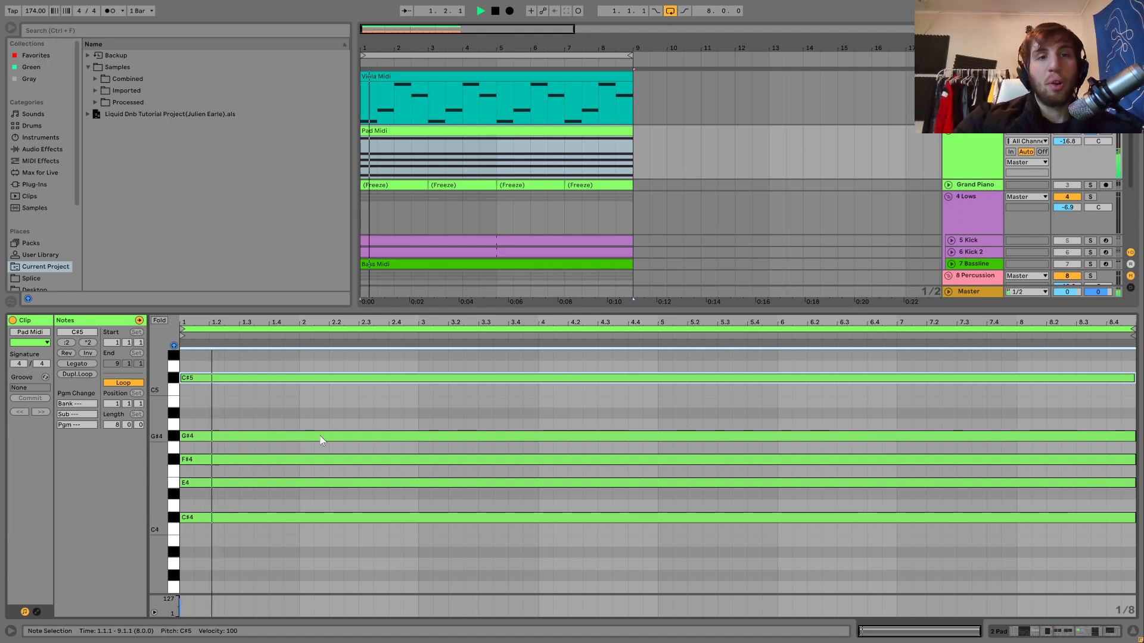
{"action": "key", "text": "space"}
{"action": "left_click", "coordinate": [213, 459]}
{"action": "key", "text": "0"}
{"action": "key", "text": "space"}
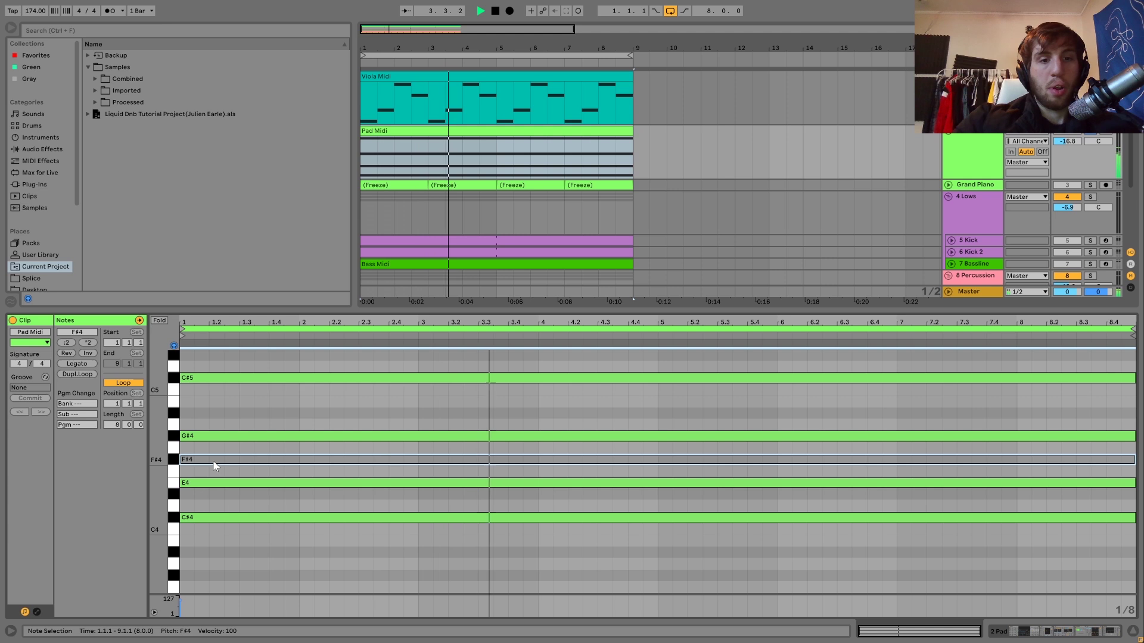
{"action": "key", "text": "space"}
{"action": "key", "text": "0"}
{"action": "key", "text": "space"}
{"action": "key", "text": "space"}
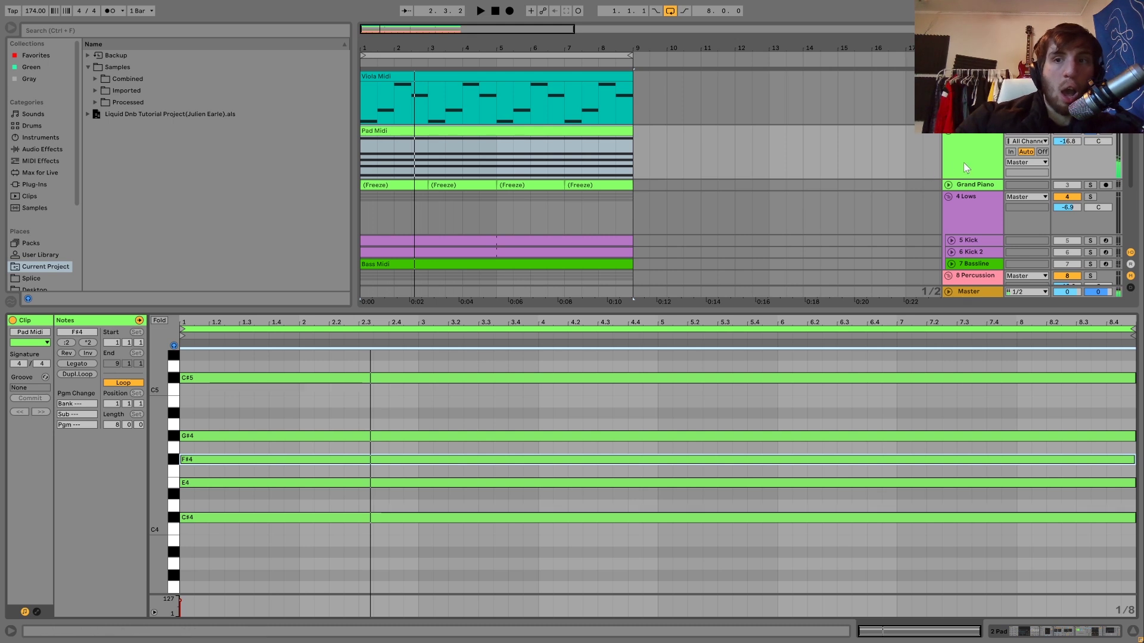
Step: Listen to the start of the full pad chord, including its F#4 note, several times
{"action": "key", "text": "space"}
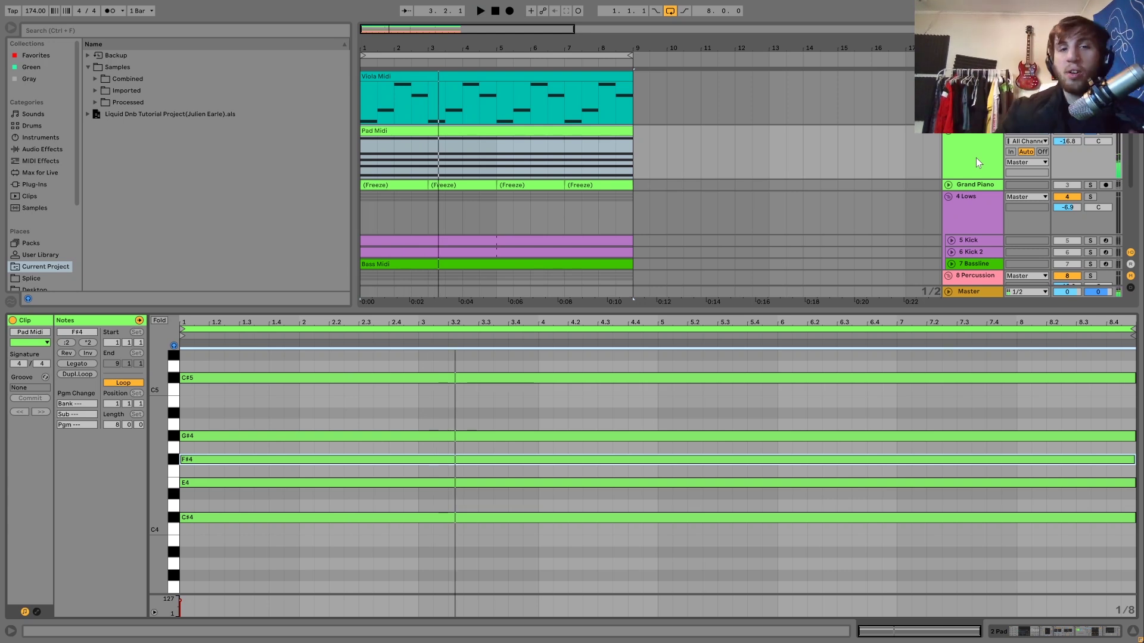
{"action": "key", "text": "space"}
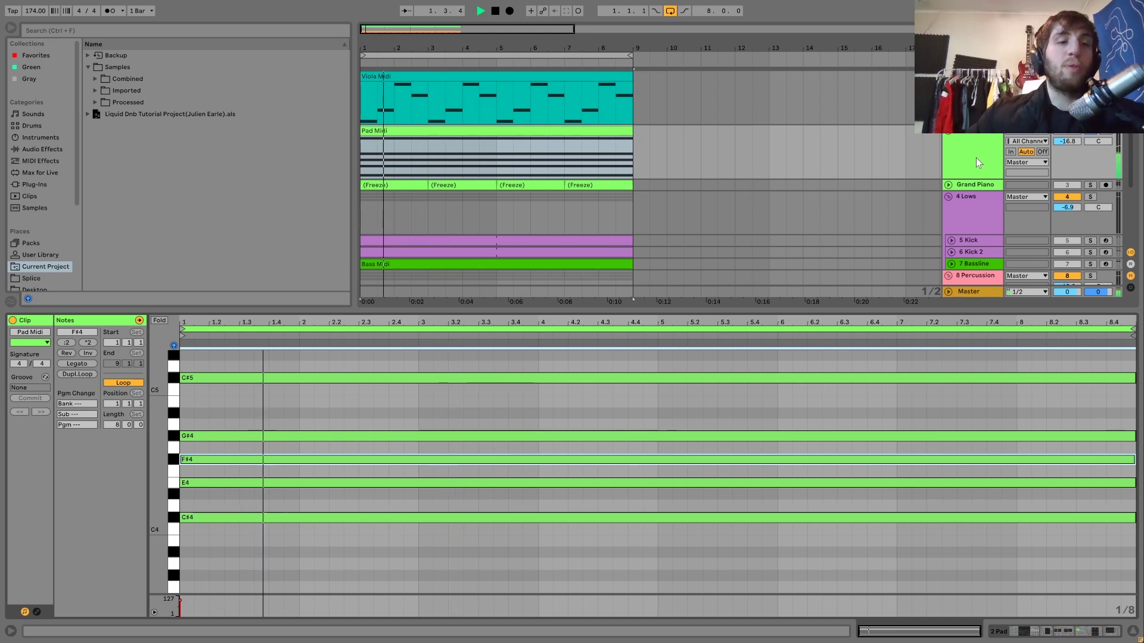
{"action": "key", "text": "space"}
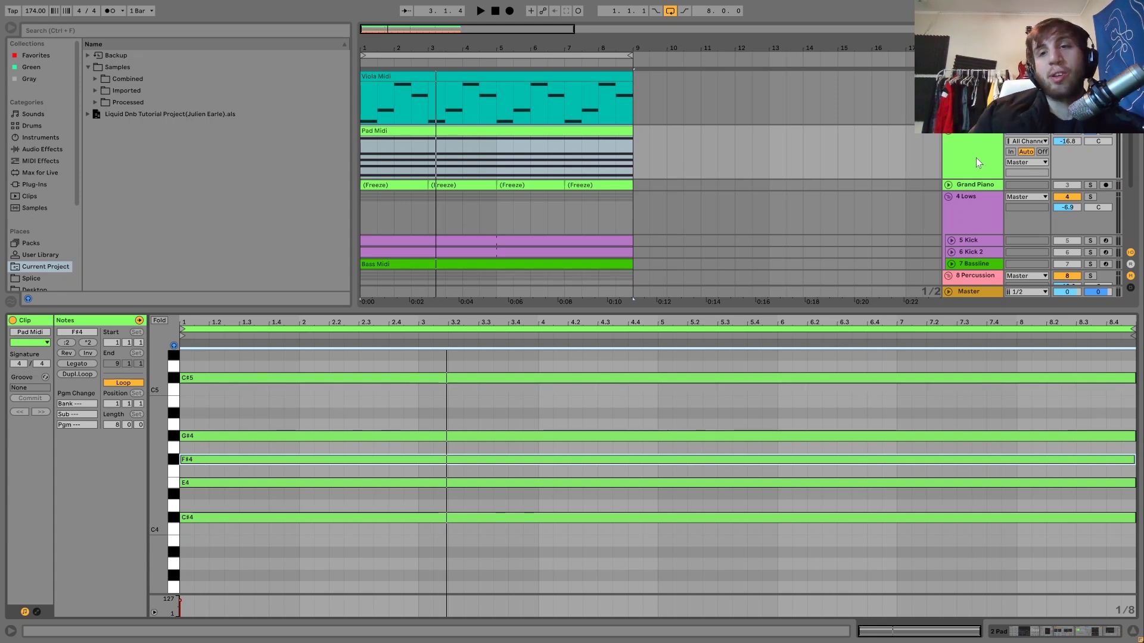
{"action": "key", "text": "space"}
{"action": "key", "text": "space"}
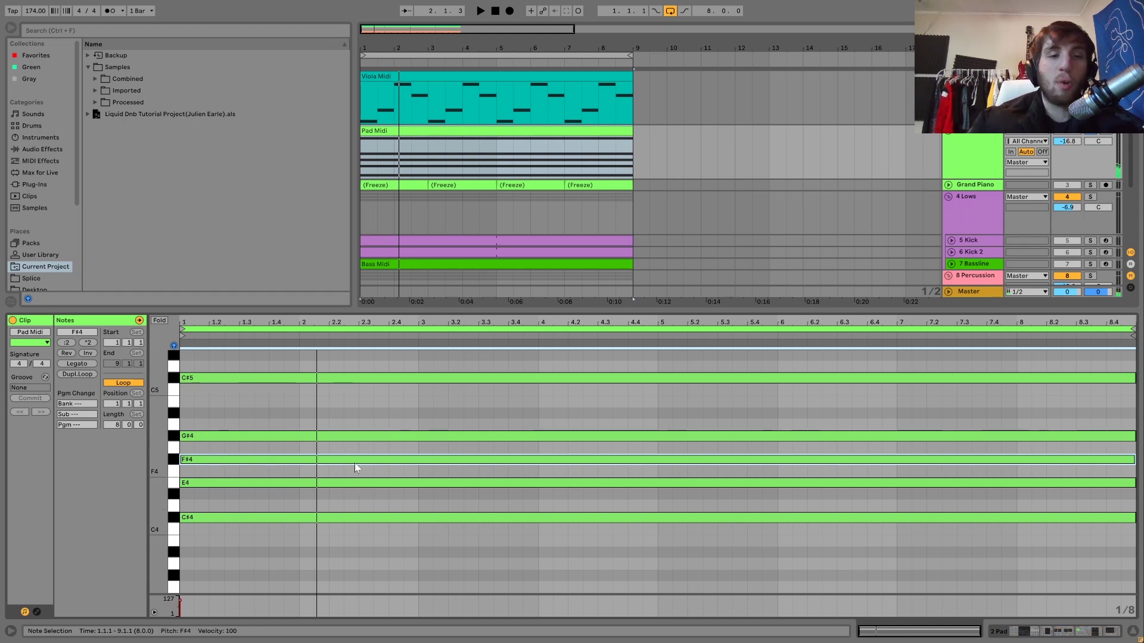
Step: Return to the pad's device chain and compare its sound with Operator's filter off and on, leaving it on
{"action": "left_click", "coordinate": [1039, 632]}
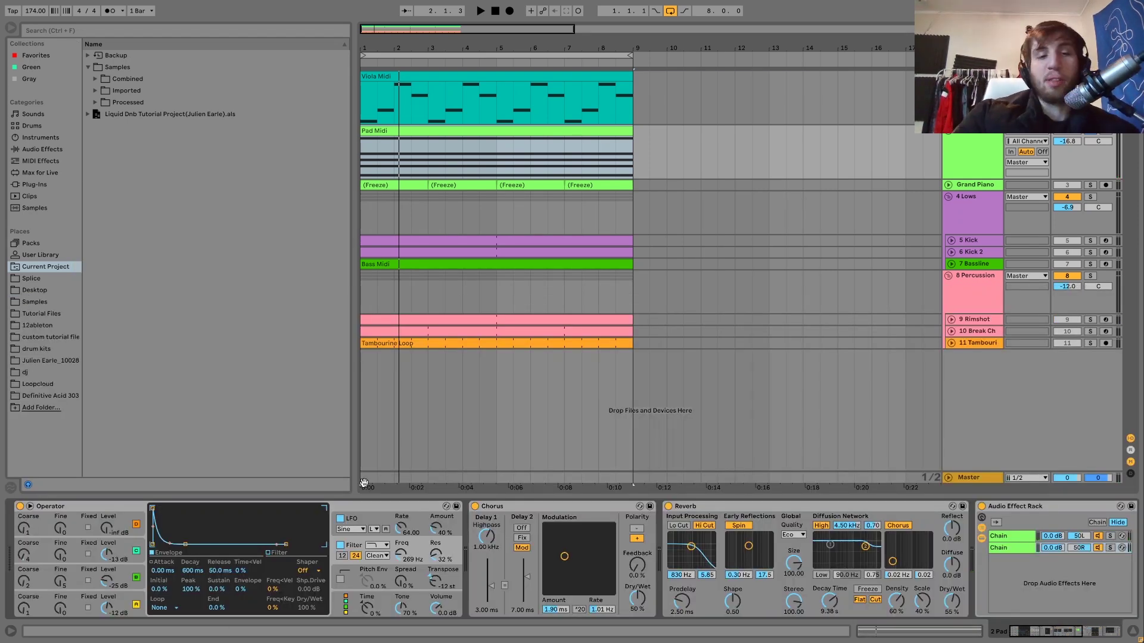
{"action": "left_click", "coordinate": [341, 546]}
{"action": "key", "text": "space"}
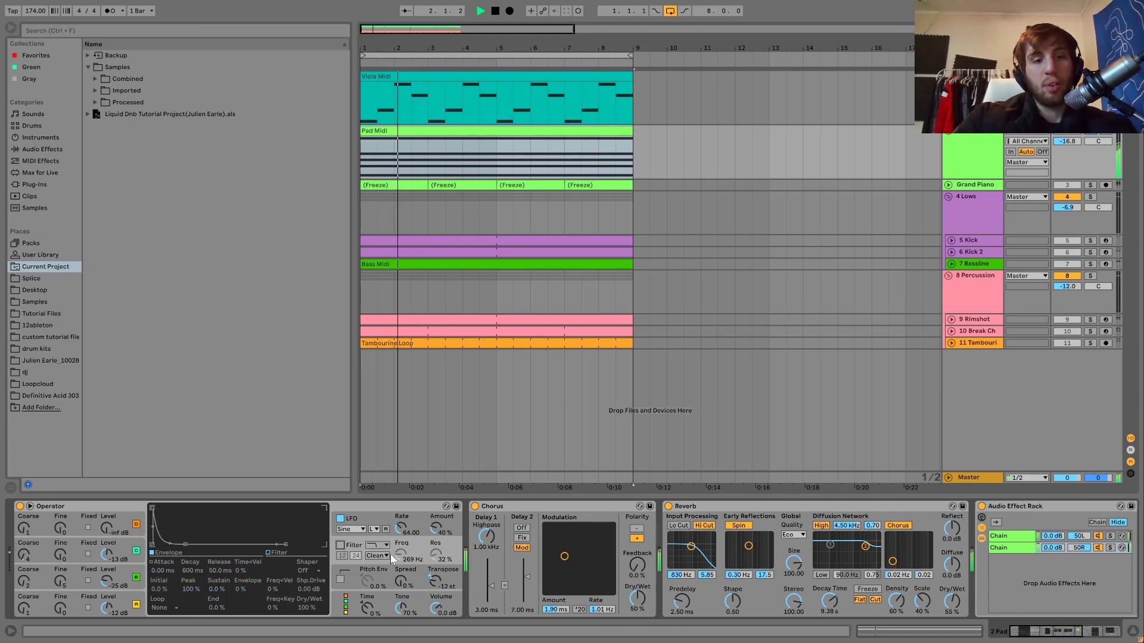
{"action": "left_click", "coordinate": [341, 546]}
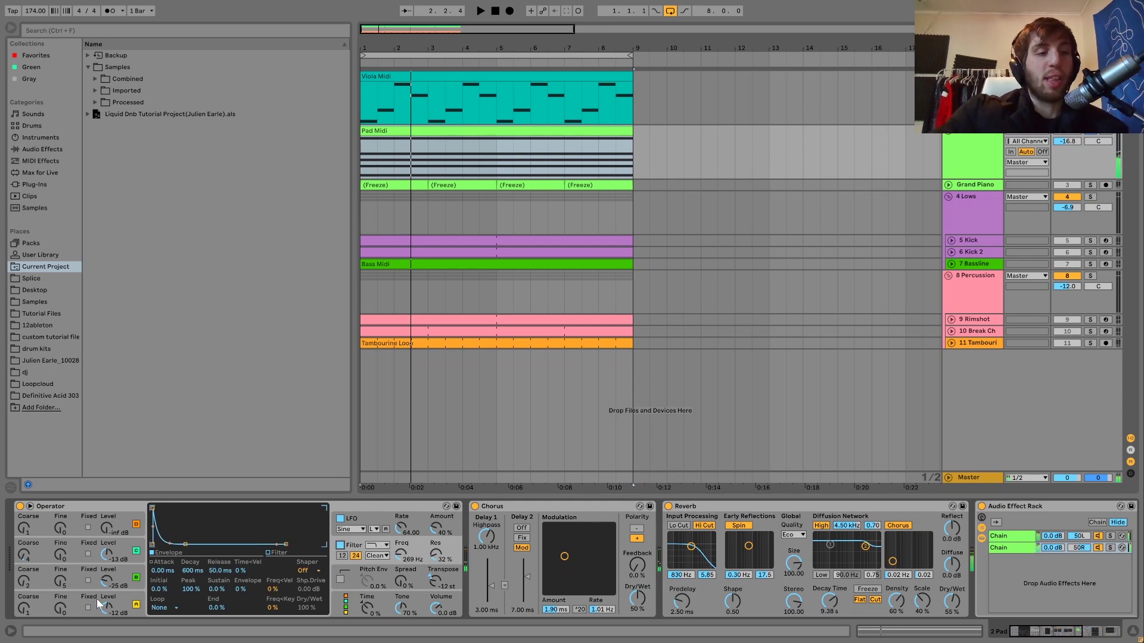
Step: Inspect the envelope and oscillator settings of Operator's lower three oscillators on the pad
{"action": "left_click", "coordinate": [119, 597]}
{"action": "left_click", "coordinate": [120, 575]}
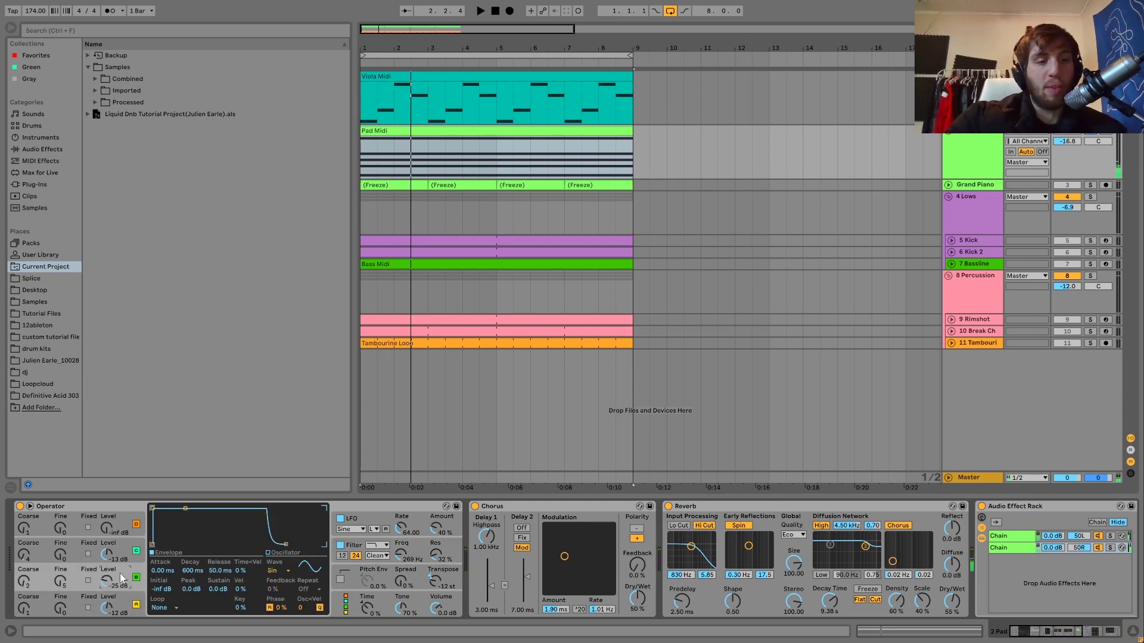
{"action": "left_click", "coordinate": [122, 553]}
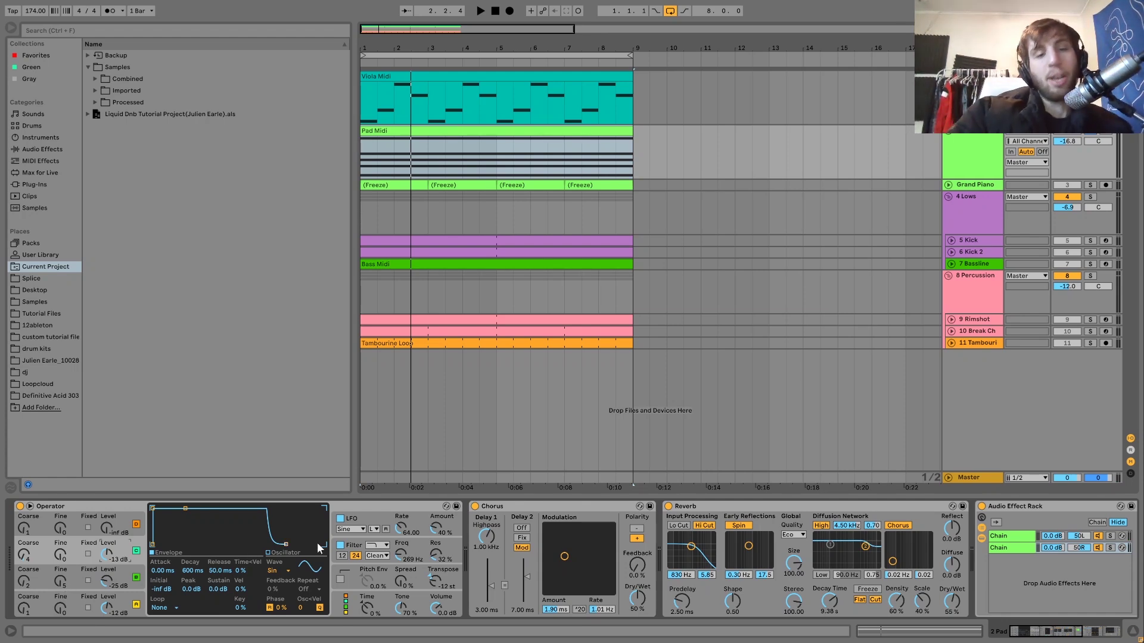
Step: Show the envelope of Operator's filter and play the pad loop through the enabled filter
{"action": "left_click", "coordinate": [354, 554]}
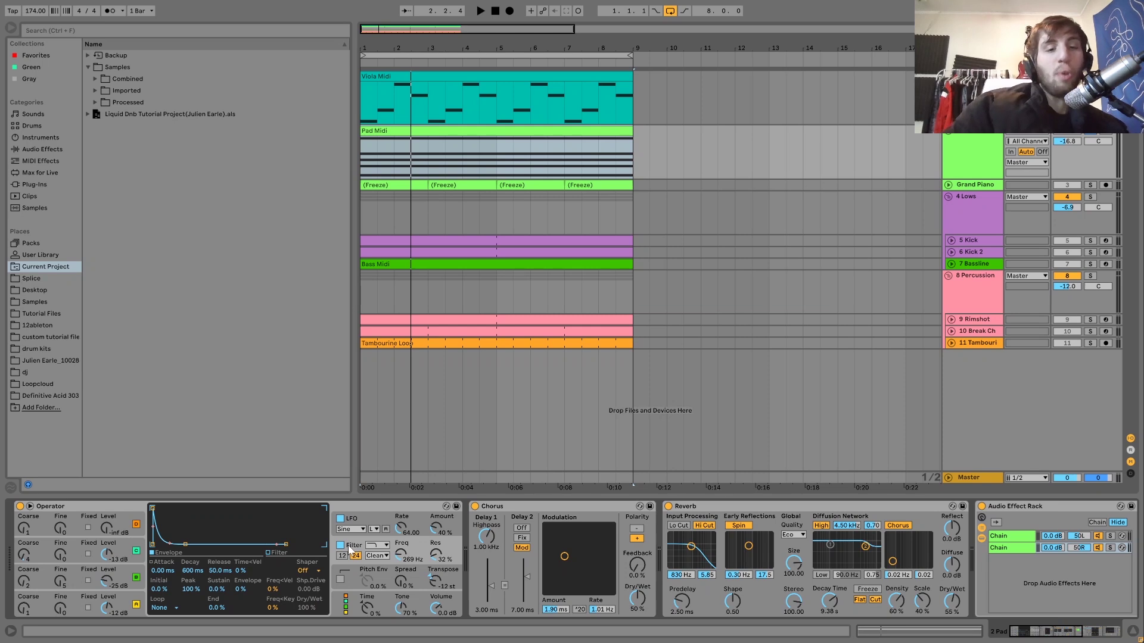
{"action": "key", "text": "space"}
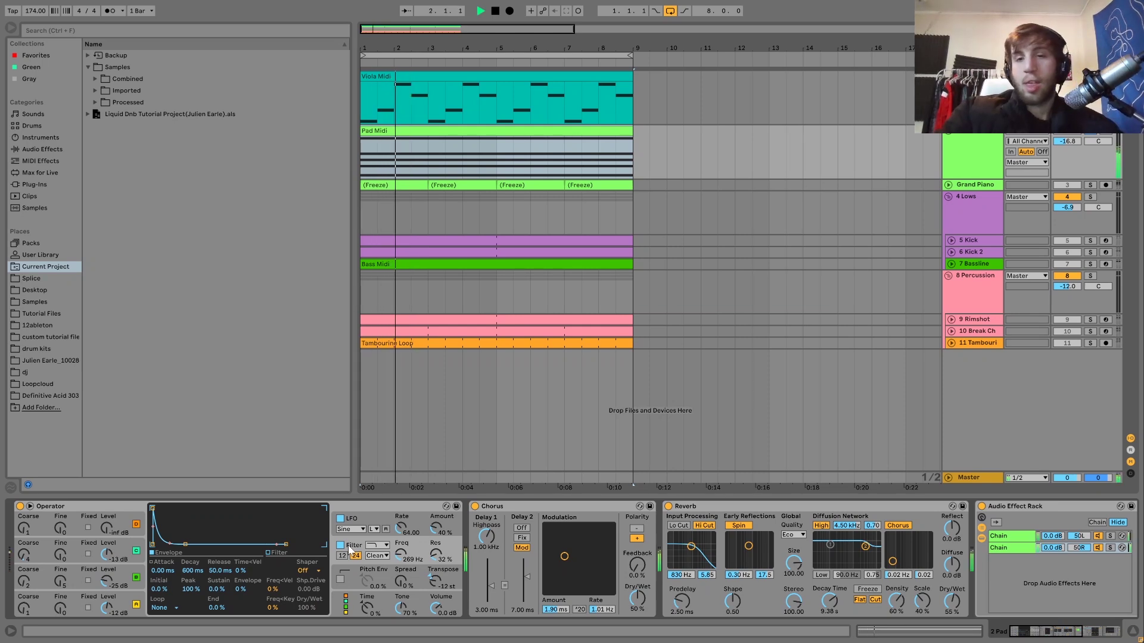
{"action": "key", "text": "space"}
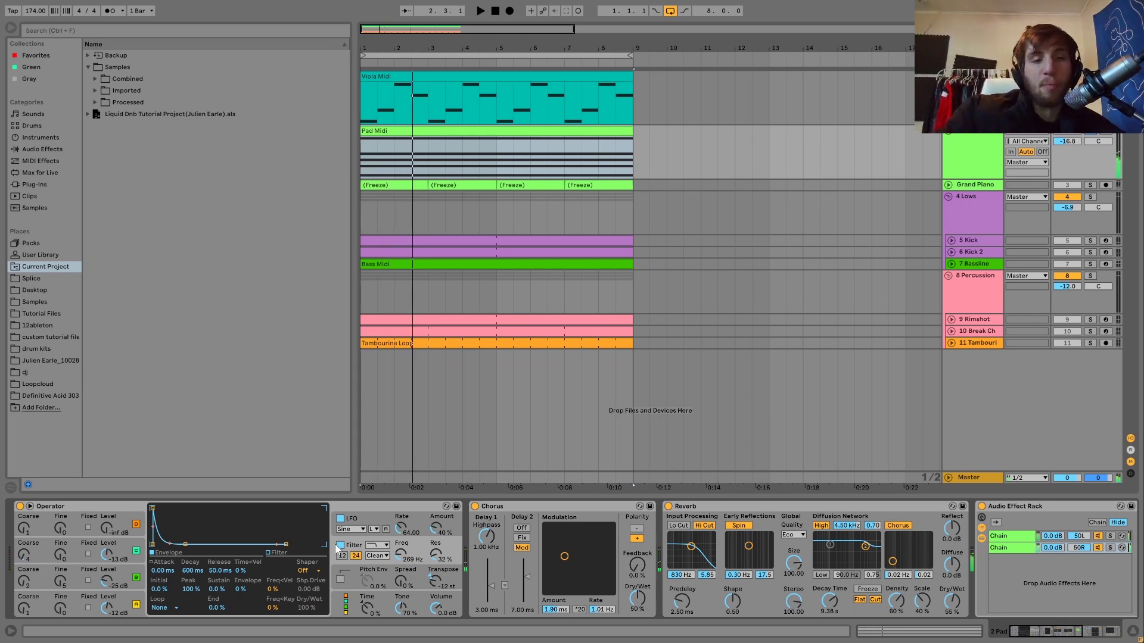
Step: Show Operator's LFO settings and compare the pad loop with Operator's filter off and on, leaving the filter on
{"action": "key", "text": "space"}
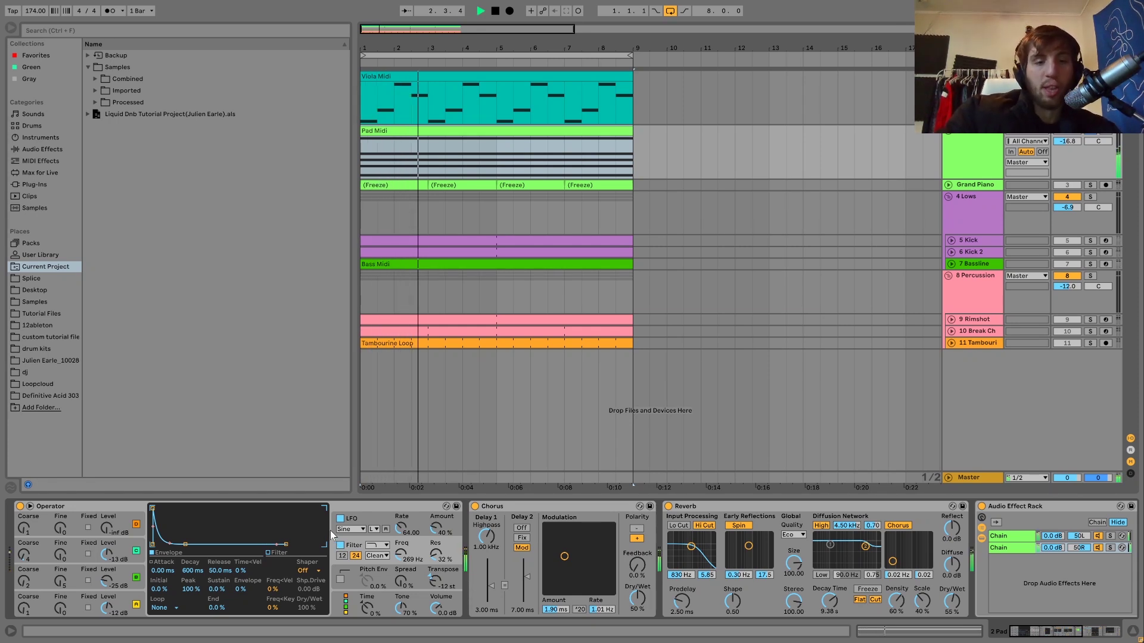
{"action": "left_click", "coordinate": [356, 519]}
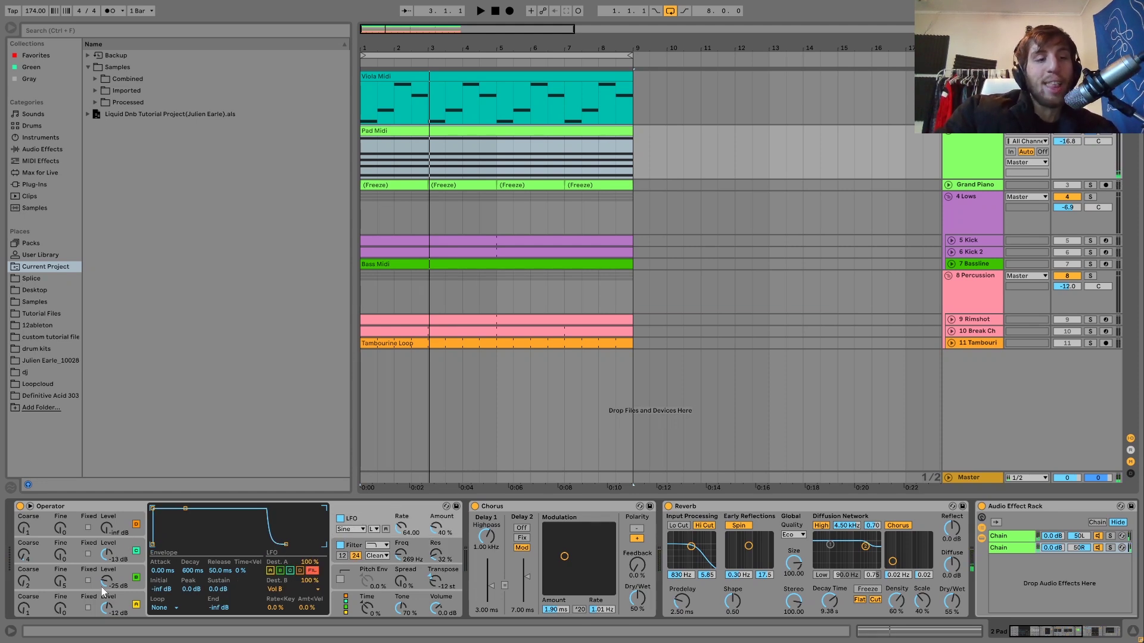
{"action": "left_click", "coordinate": [342, 548]}
{"action": "key", "text": "space"}
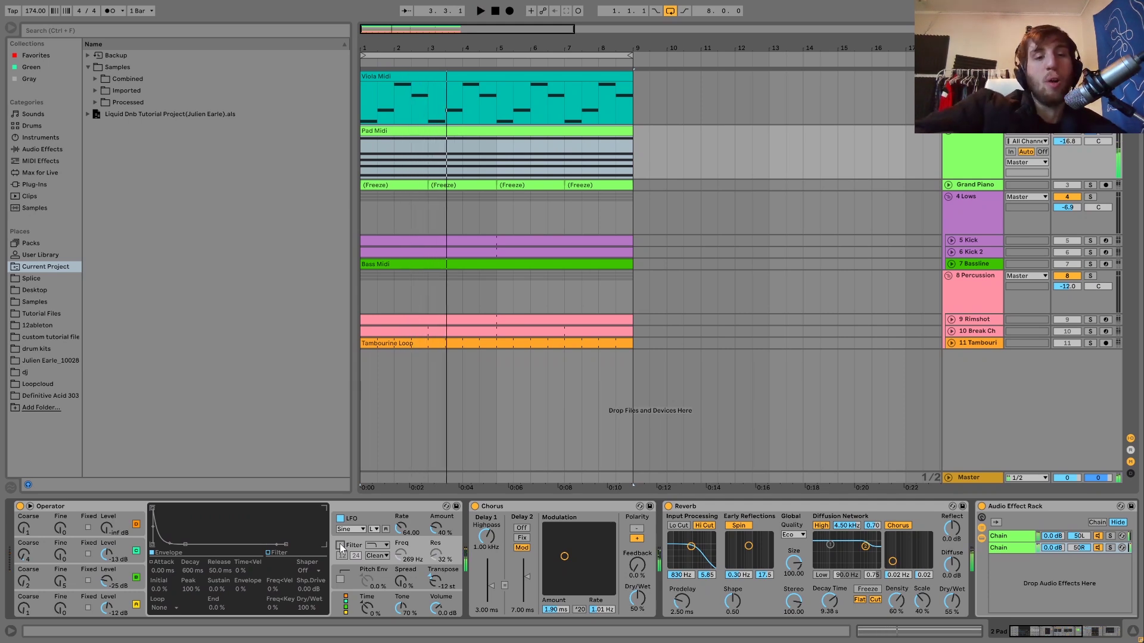
{"action": "key", "text": "space"}
{"action": "left_click", "coordinate": [340, 546]}
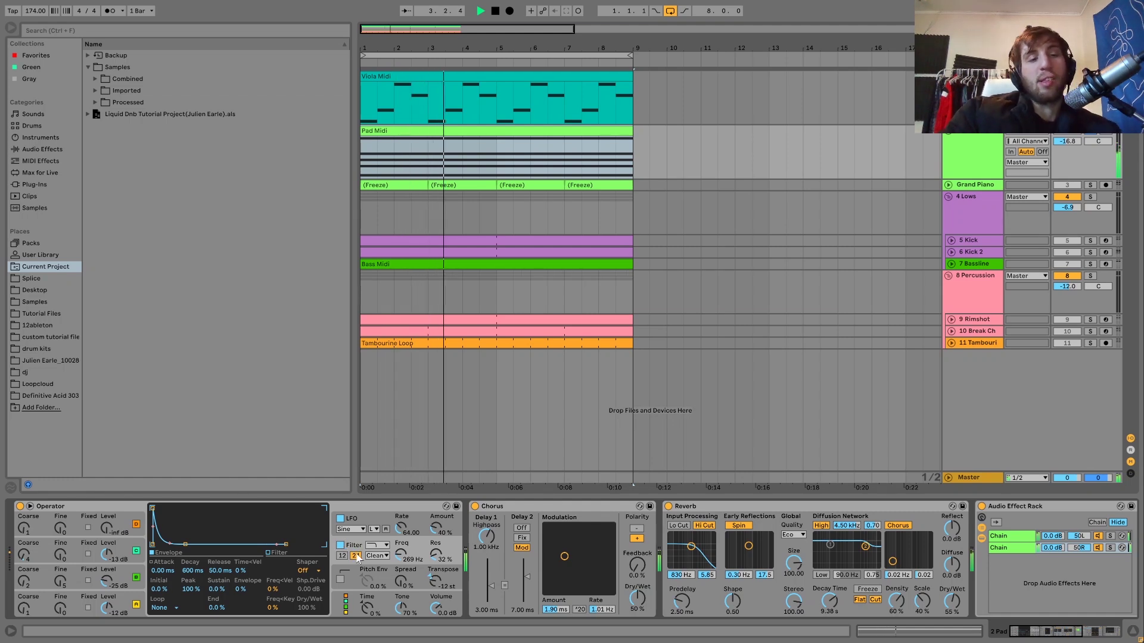
{"action": "key", "text": "space"}
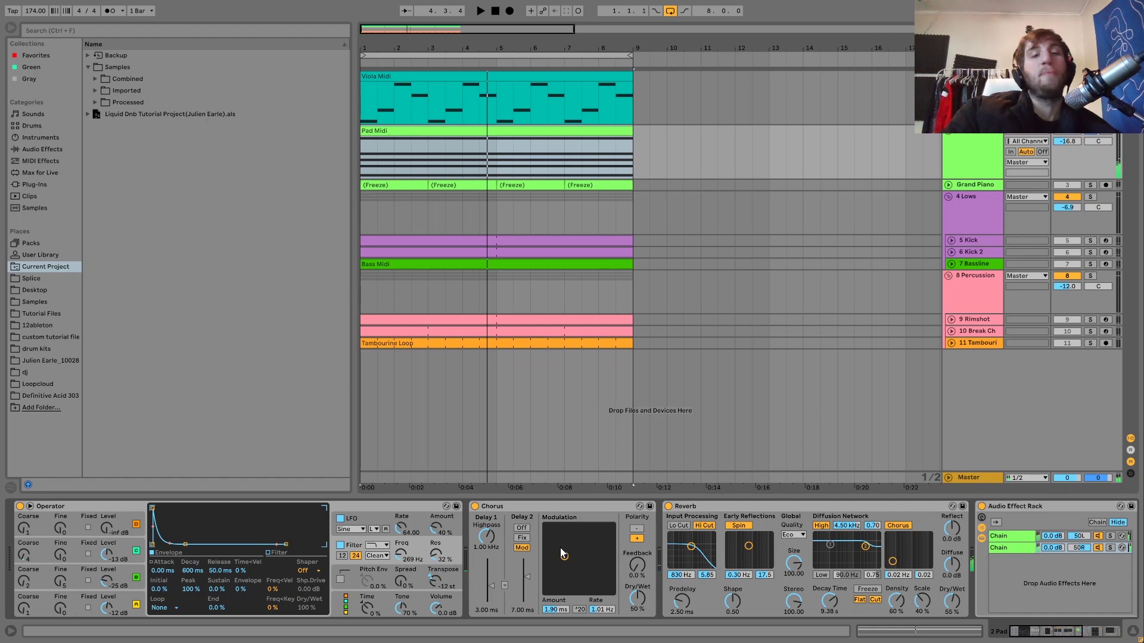
Step: Play the pad while examining its Chorus, Reverb, Audio Effect Rack, Delay and Auto Filter settings
{"action": "scroll", "coordinate": [563, 554], "scroll_direction": "right", "scroll_amount": 6}
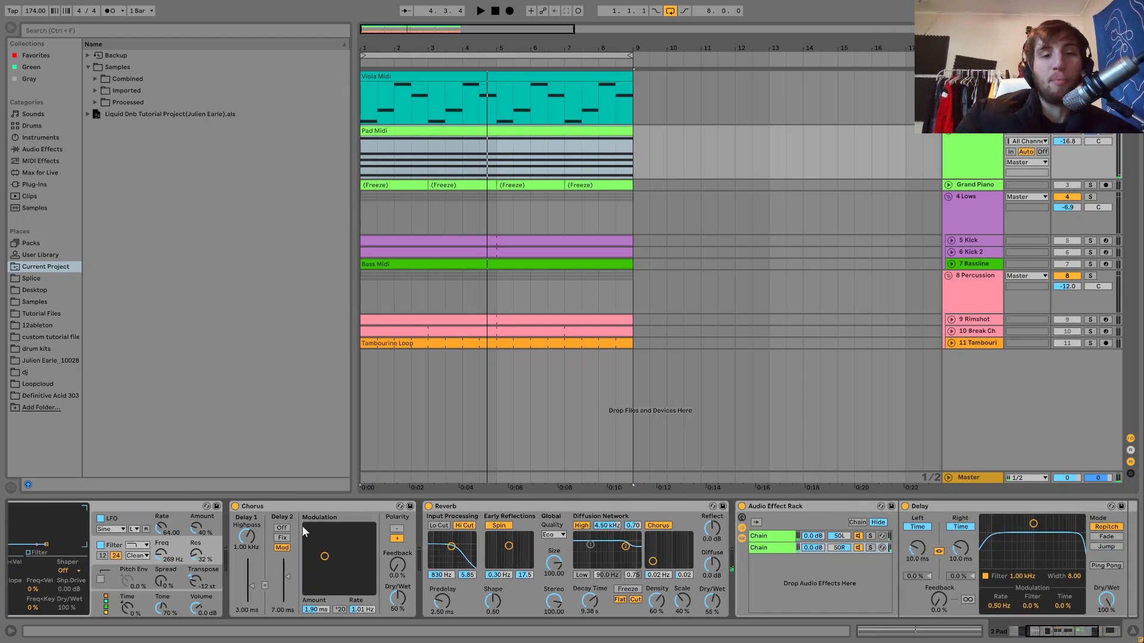
{"action": "key", "text": "space"}
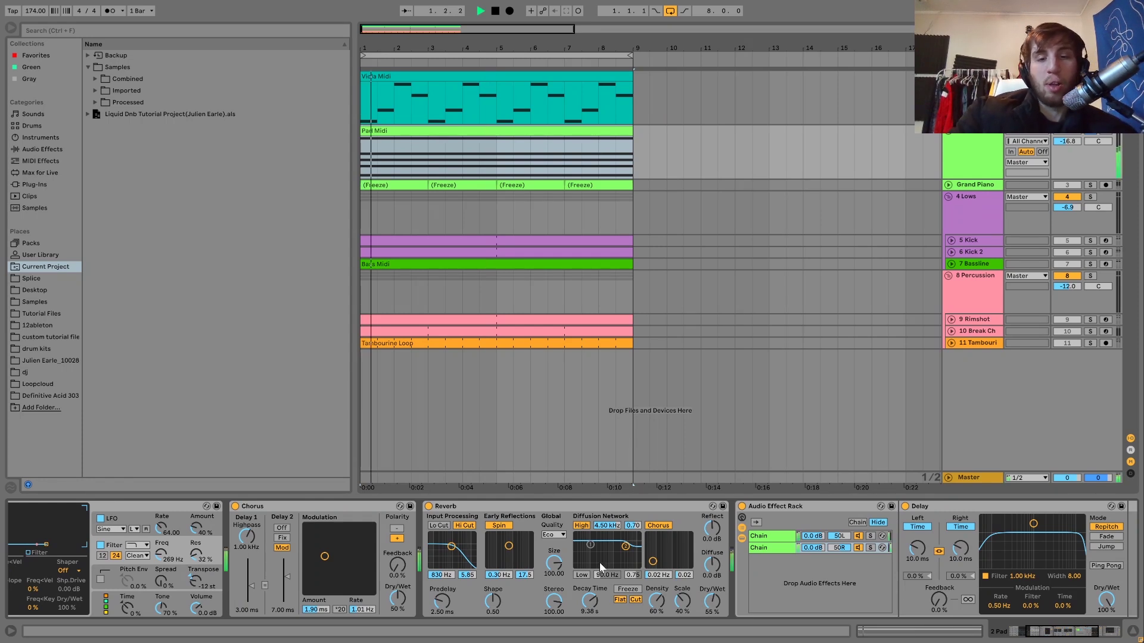
{"action": "scroll", "coordinate": [601, 568], "scroll_direction": "right", "scroll_amount": 5}
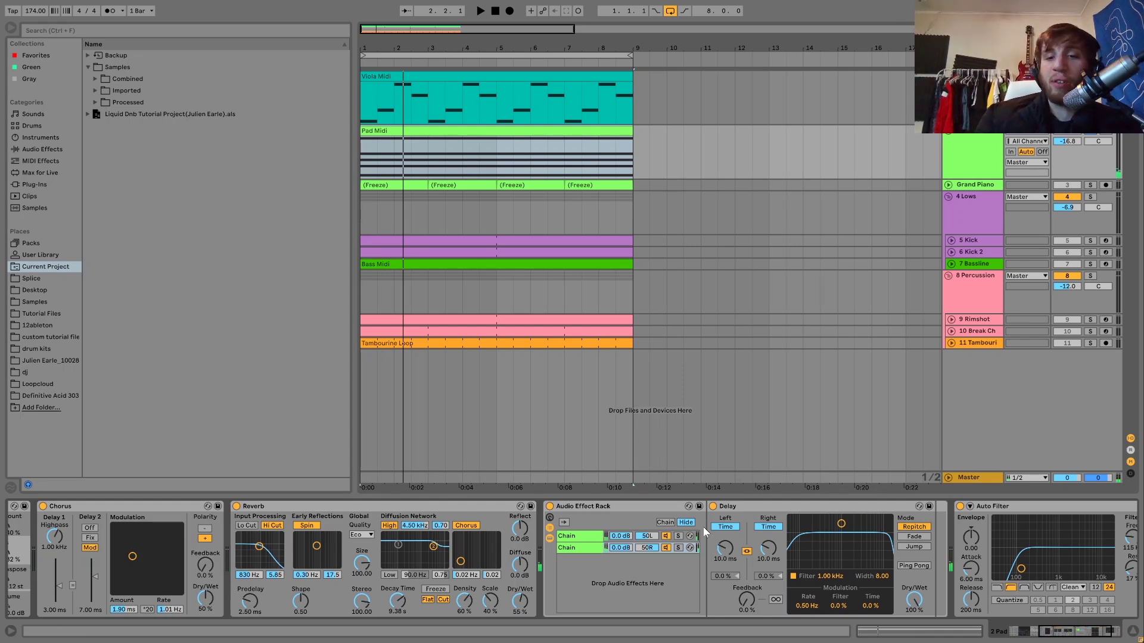
{"action": "scroll", "coordinate": [704, 530], "scroll_direction": "right", "scroll_amount": 3}
{"action": "scroll", "coordinate": [831, 543], "scroll_direction": "left", "scroll_amount": 1}
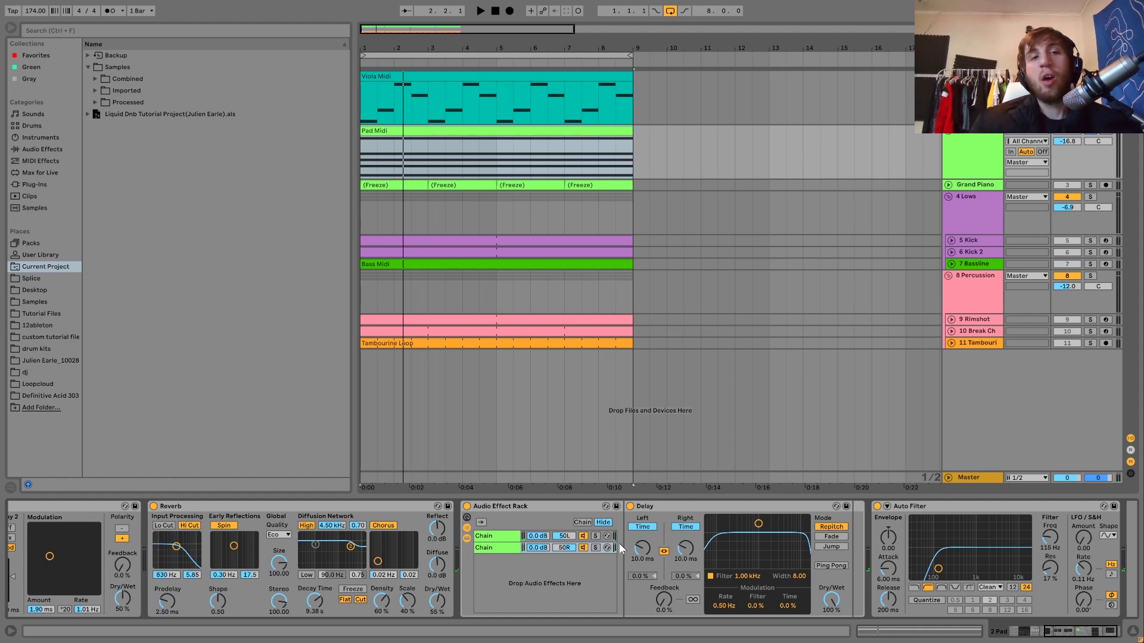
Step: Listen to the pad's Audio Effect Rack, soloing its 50L chain and its 50R chain in turn
{"action": "key", "text": "space"}
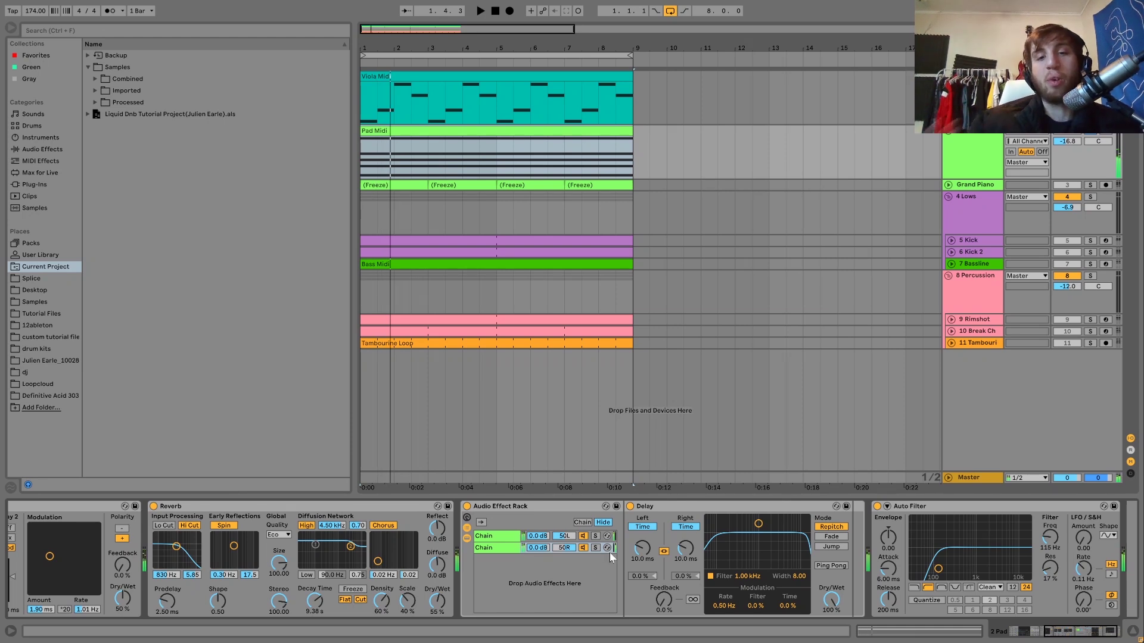
{"action": "left_click", "coordinate": [584, 548]}
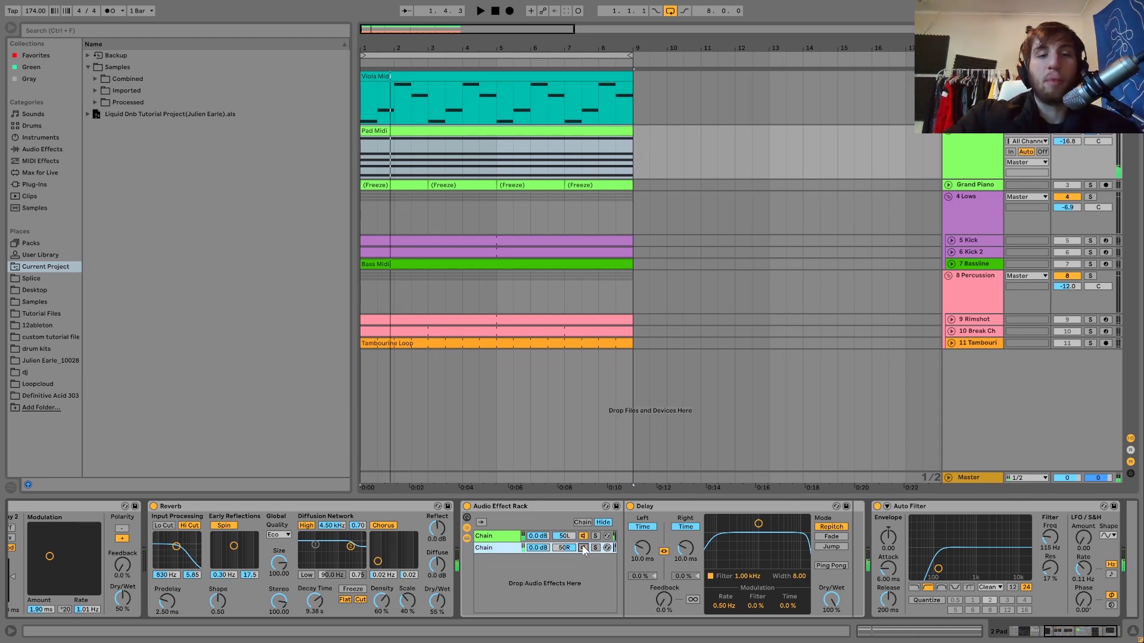
{"action": "left_click", "coordinate": [584, 548]}
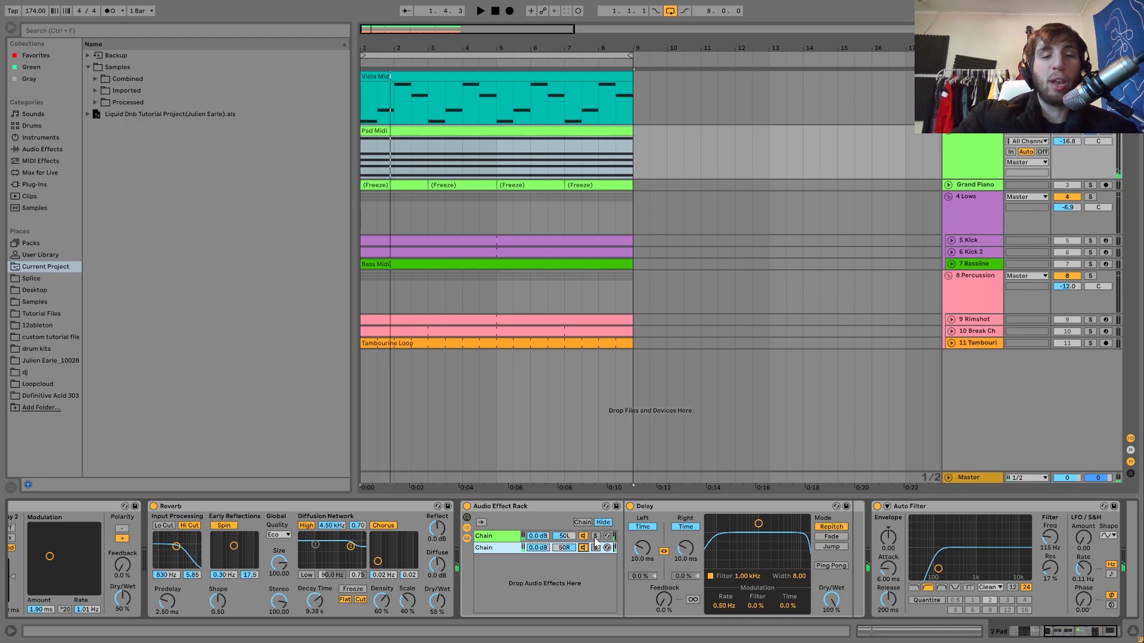
{"action": "left_click", "coordinate": [595, 537]}
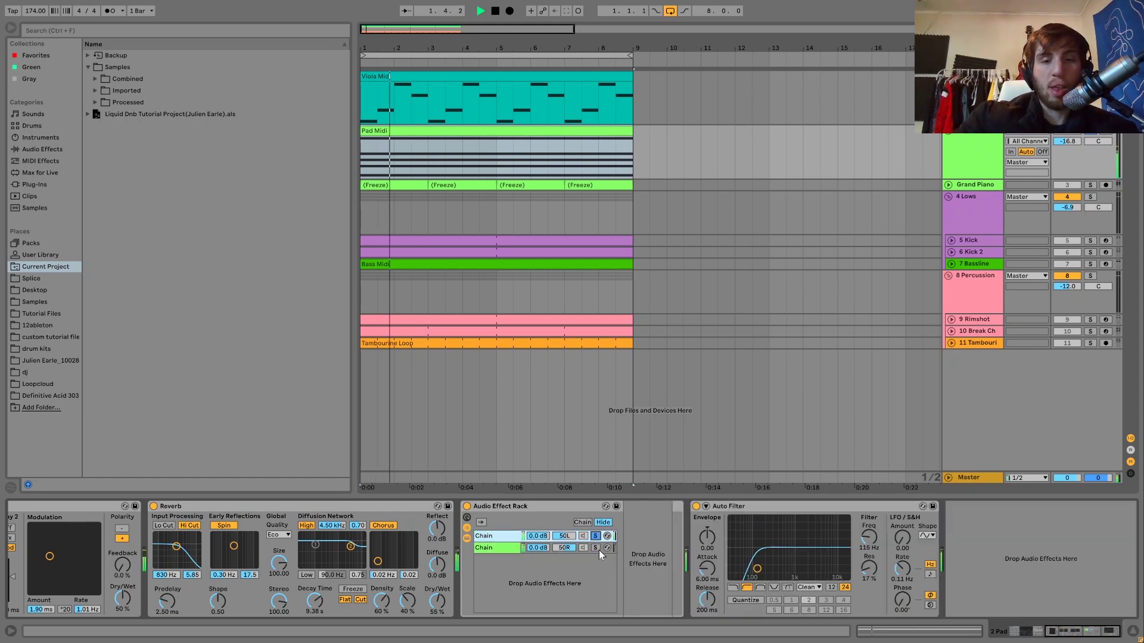
{"action": "left_click", "coordinate": [596, 548]}
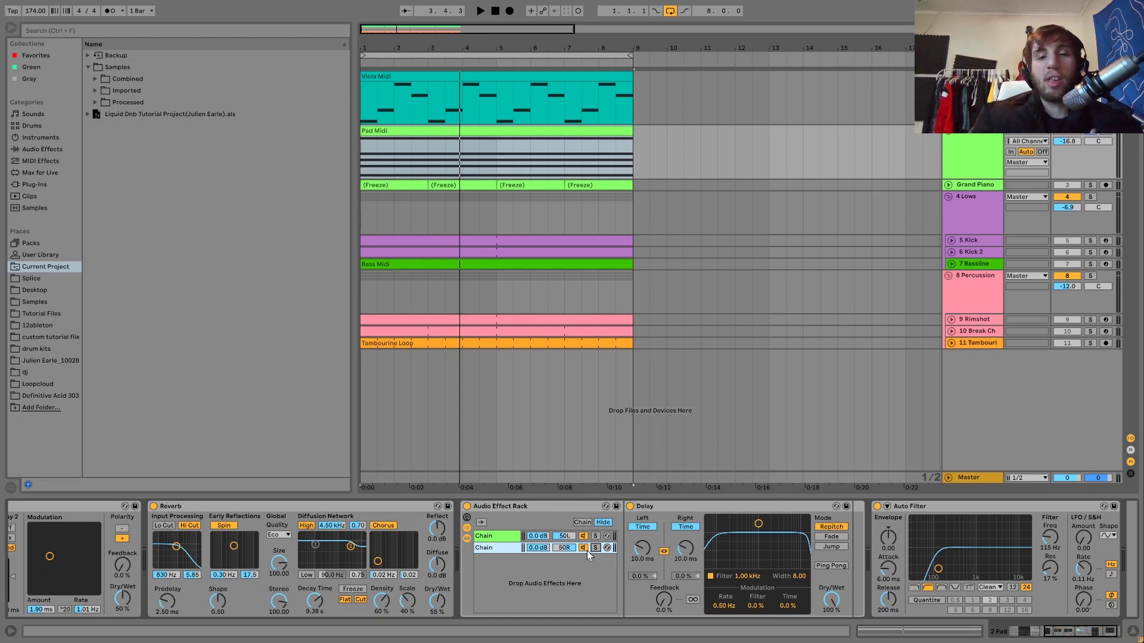
Step: Show the devices in each of the rack's two chains and compare the pad with the Audio Effect Rack off and on
{"action": "left_click", "coordinate": [490, 545]}
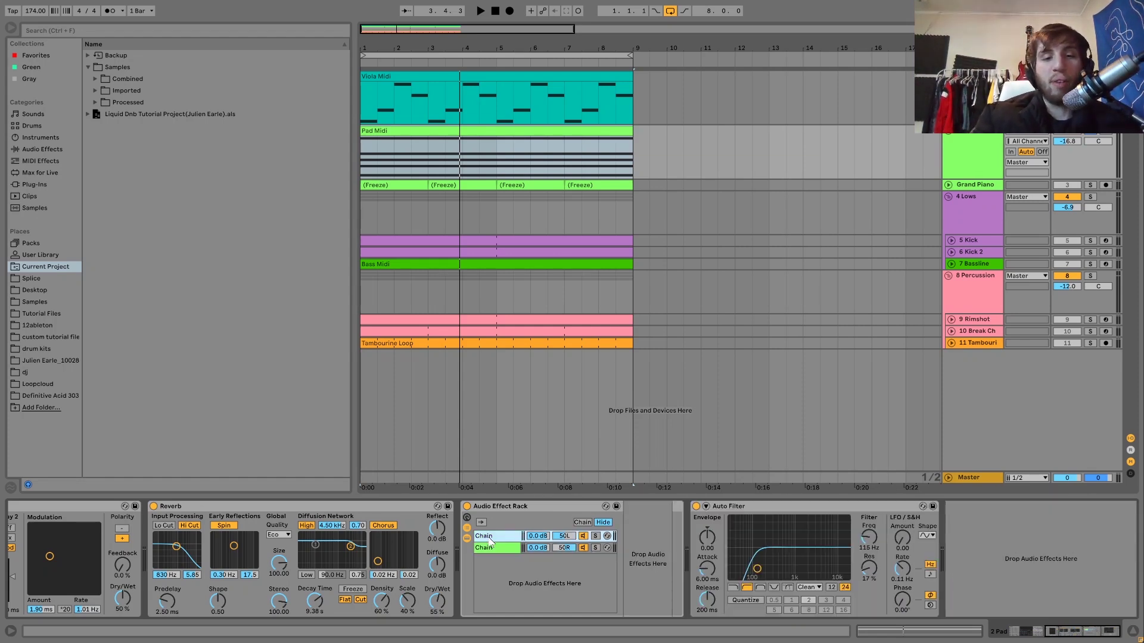
{"action": "left_click", "coordinate": [492, 537]}
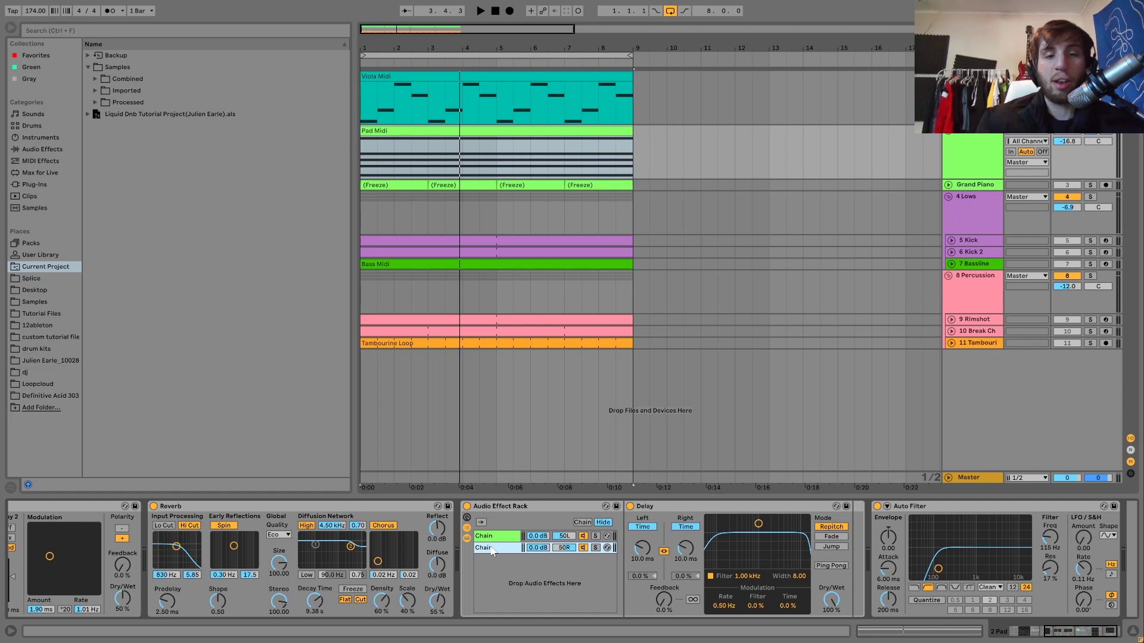
{"action": "left_click", "coordinate": [467, 508]}
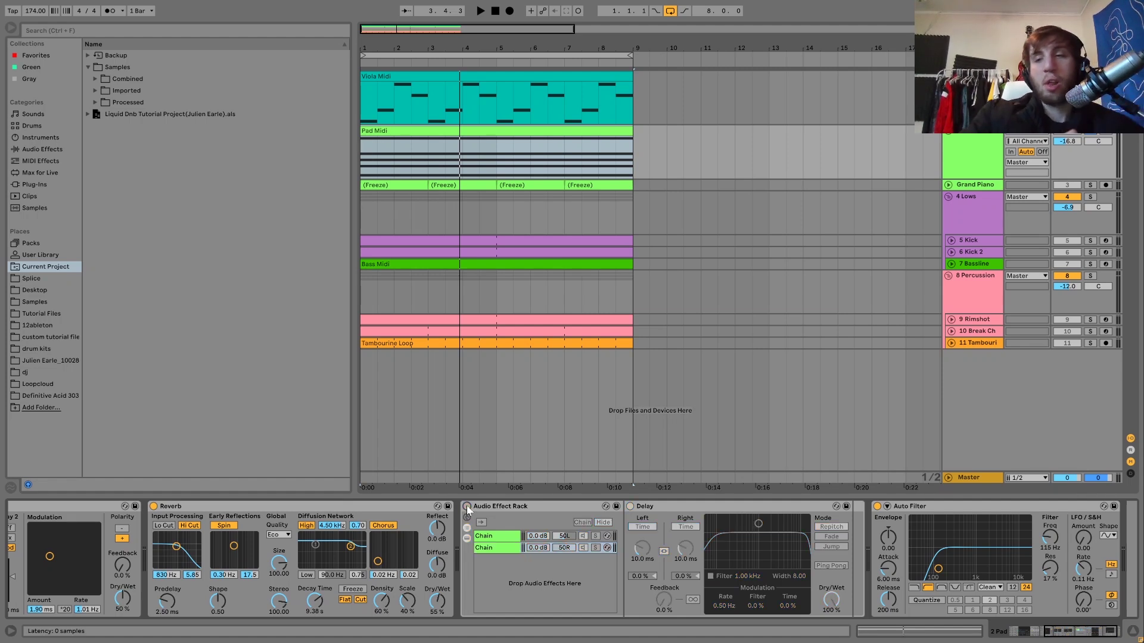
{"action": "key", "text": "space"}
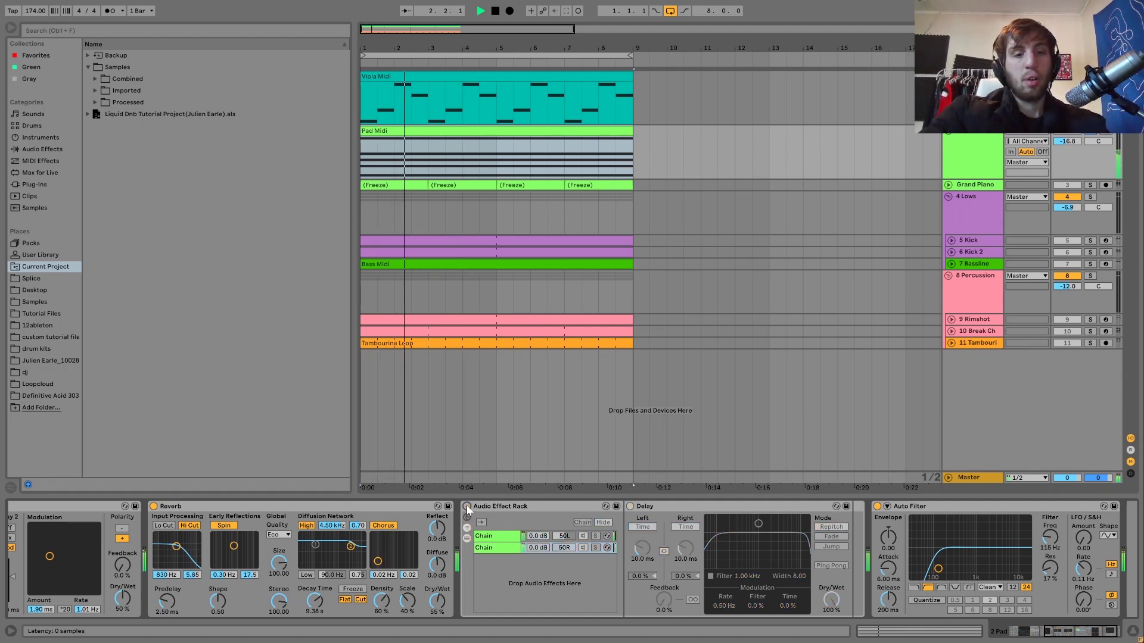
{"action": "left_click", "coordinate": [467, 507]}
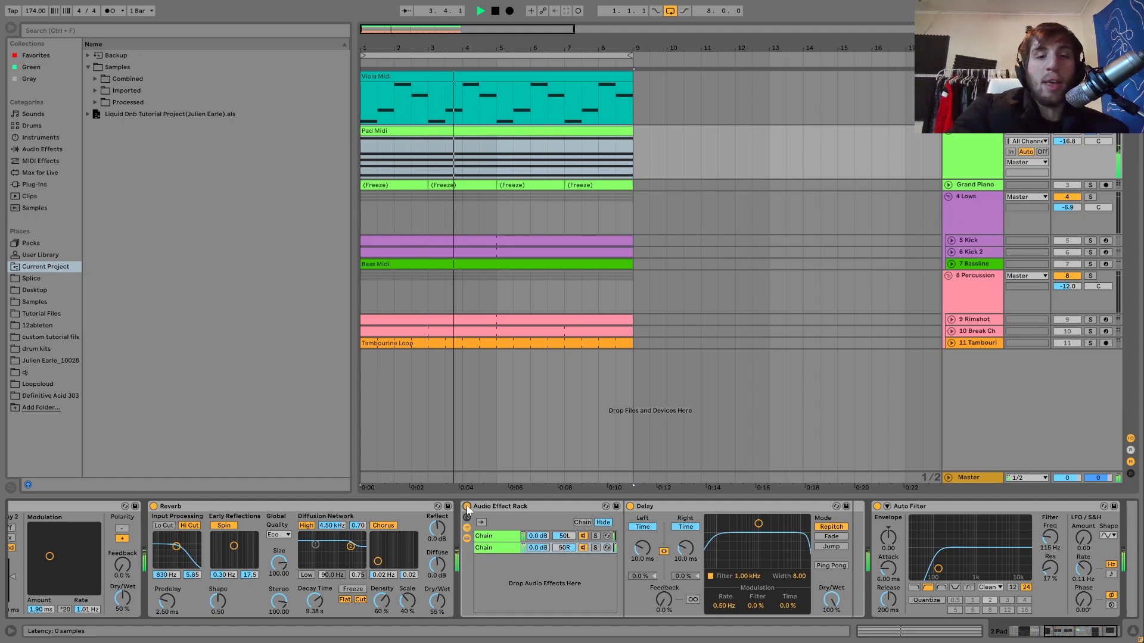
{"action": "key", "text": "space"}
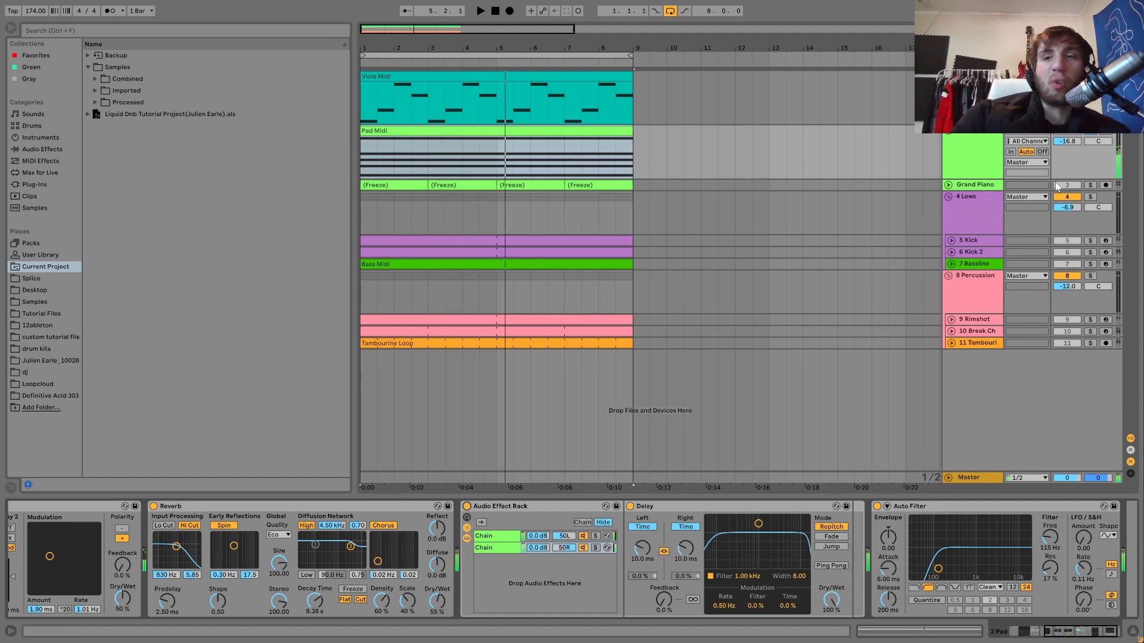
Step: Unsolo the pad and compare the full mix with its Audio Effect Rack off and on, leaving the rack on
{"action": "left_click", "coordinate": [1091, 132]}
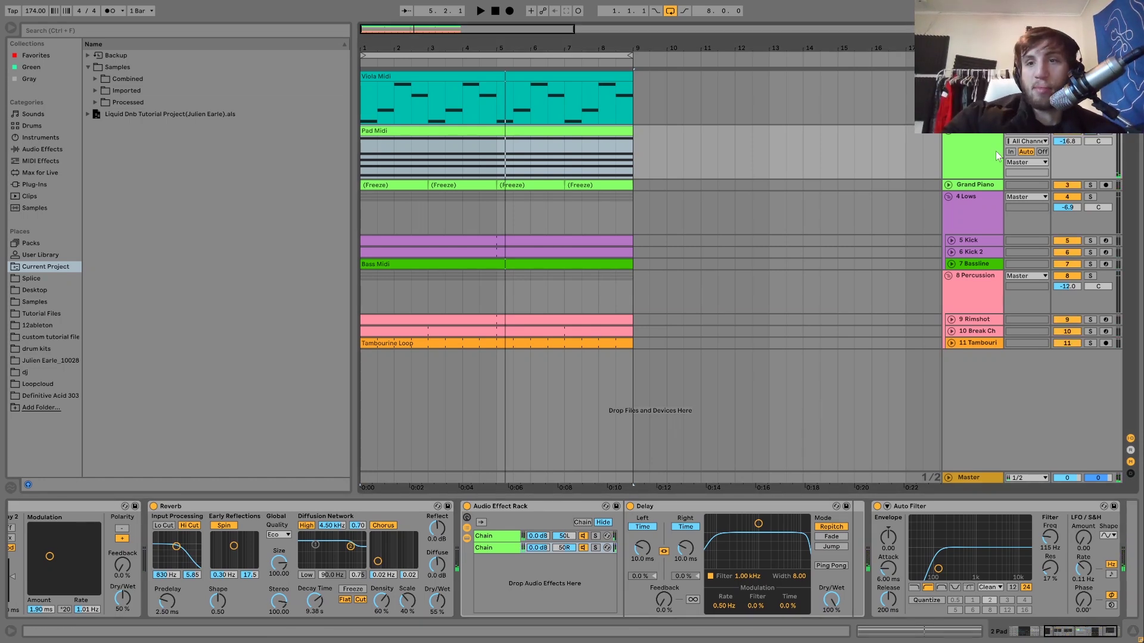
{"action": "left_click", "coordinate": [466, 508]}
{"action": "key", "text": "space"}
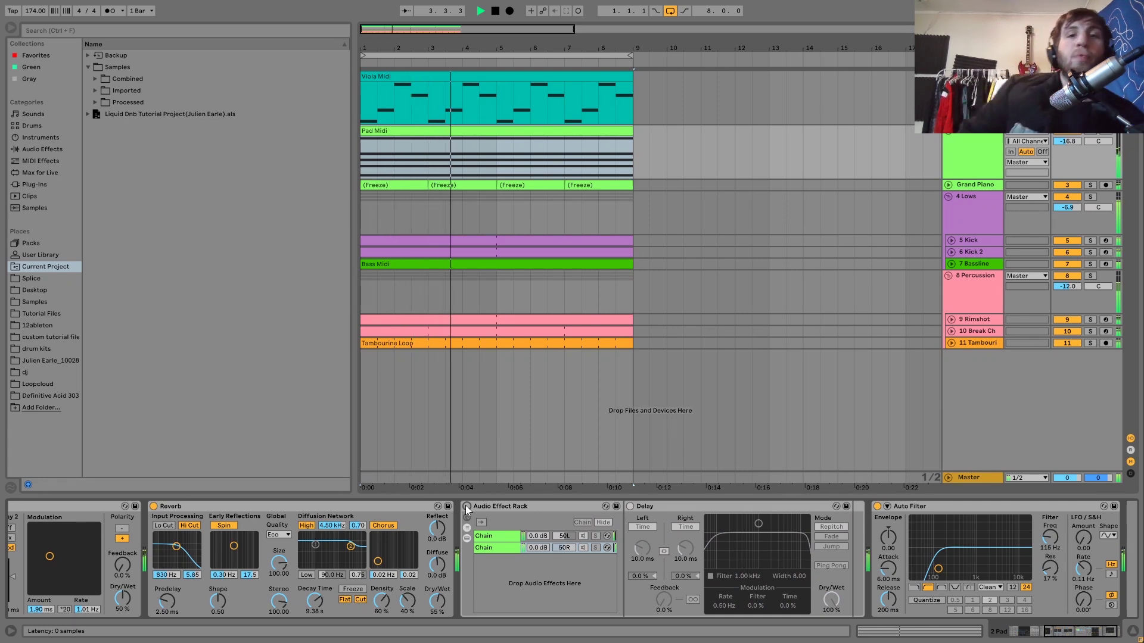
{"action": "key", "text": "space"}
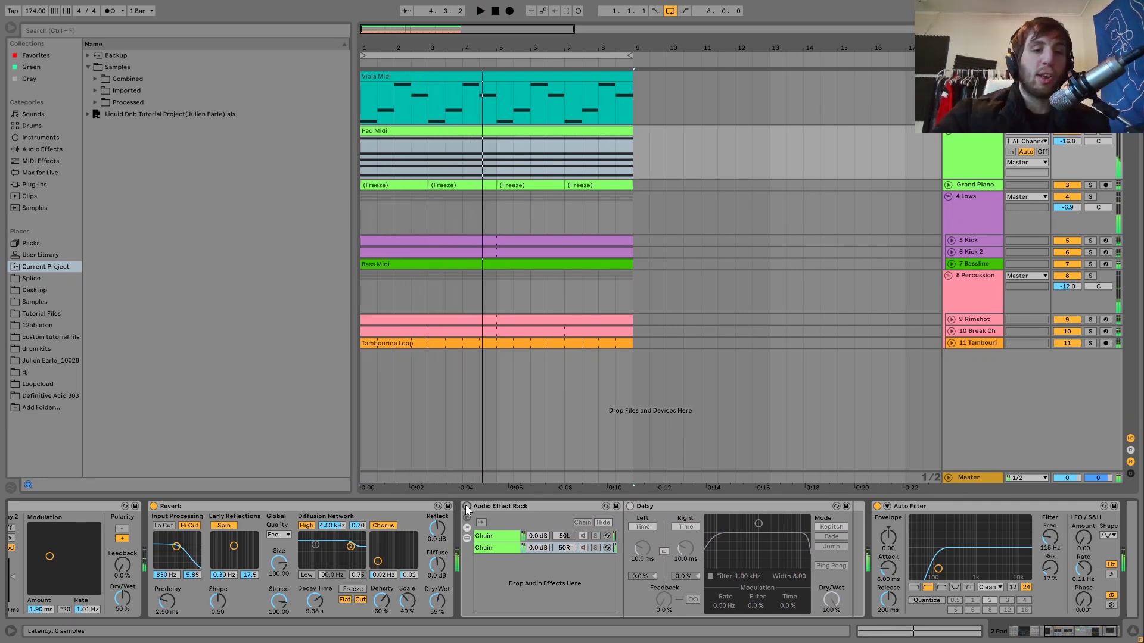
{"action": "left_click", "coordinate": [467, 507]}
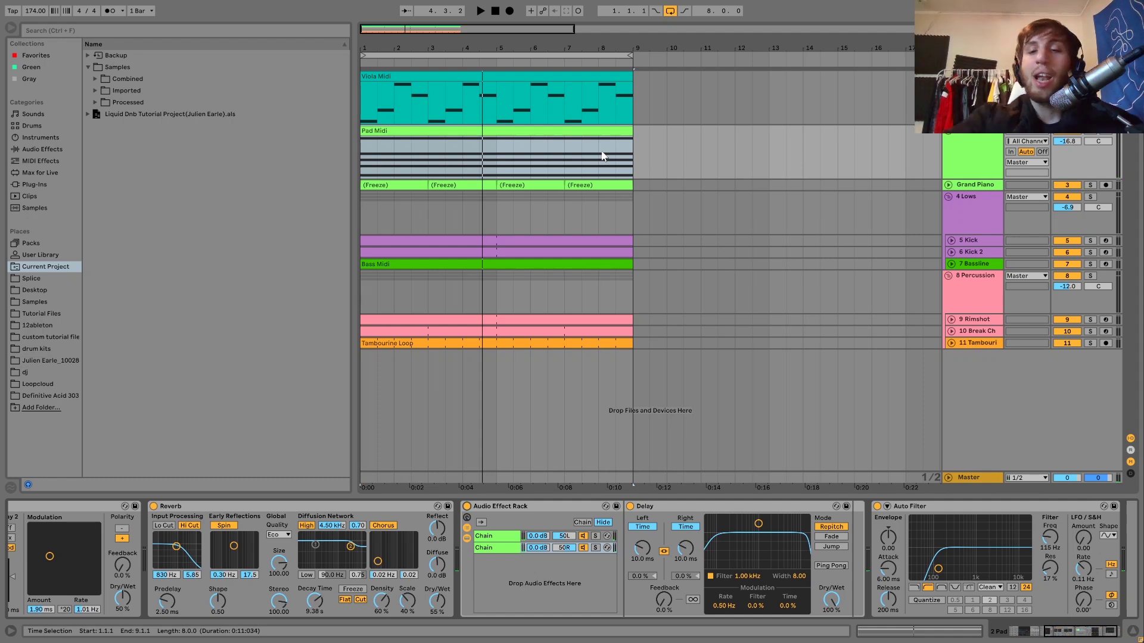
{"action": "key", "text": "space"}
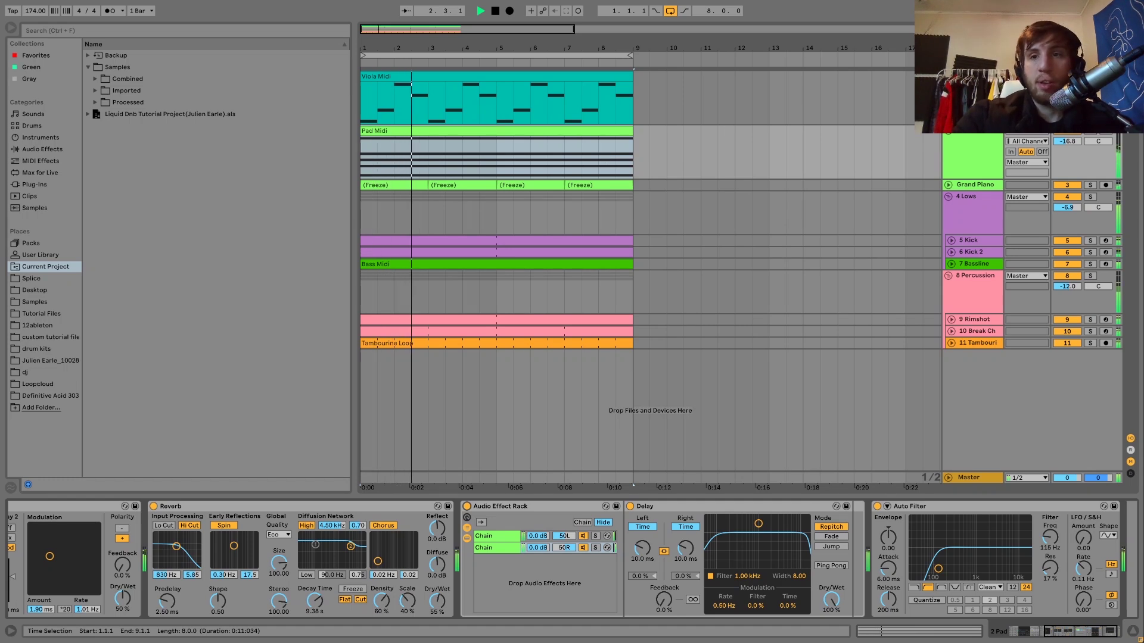
Step: Solo the pad track again and show the Auto Filter at the end of its device chain
{"action": "left_click", "coordinate": [976, 161]}
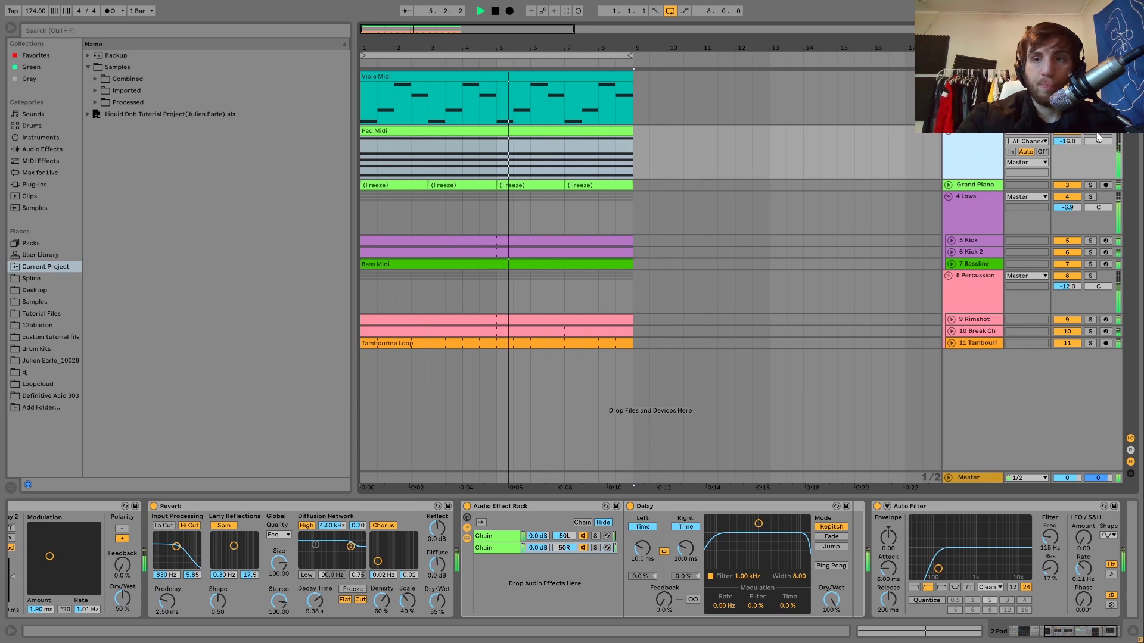
{"action": "left_click", "coordinate": [1092, 131]}
{"action": "key", "text": "space"}
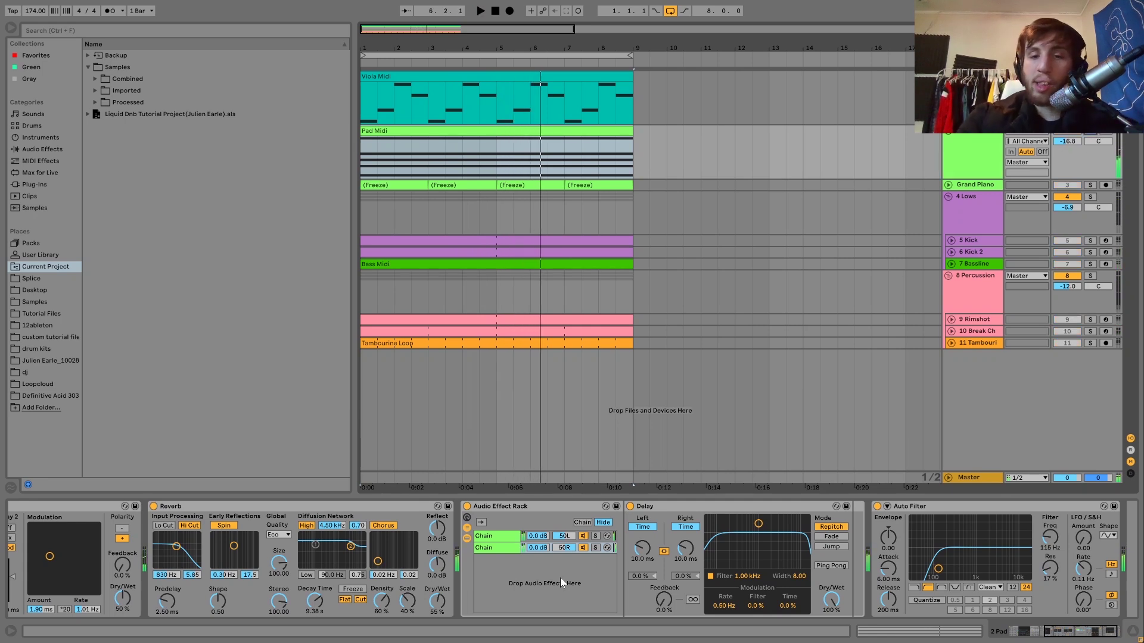
{"action": "scroll", "coordinate": [732, 621], "scroll_direction": "right", "scroll_amount": 2}
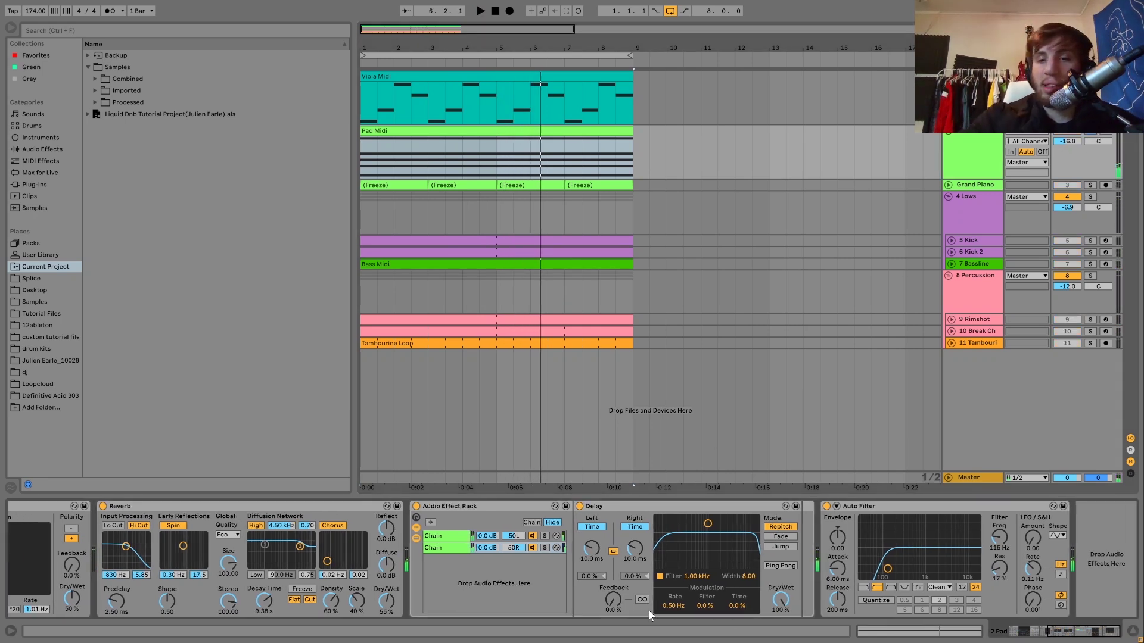
{"action": "left_click", "coordinate": [853, 508]}
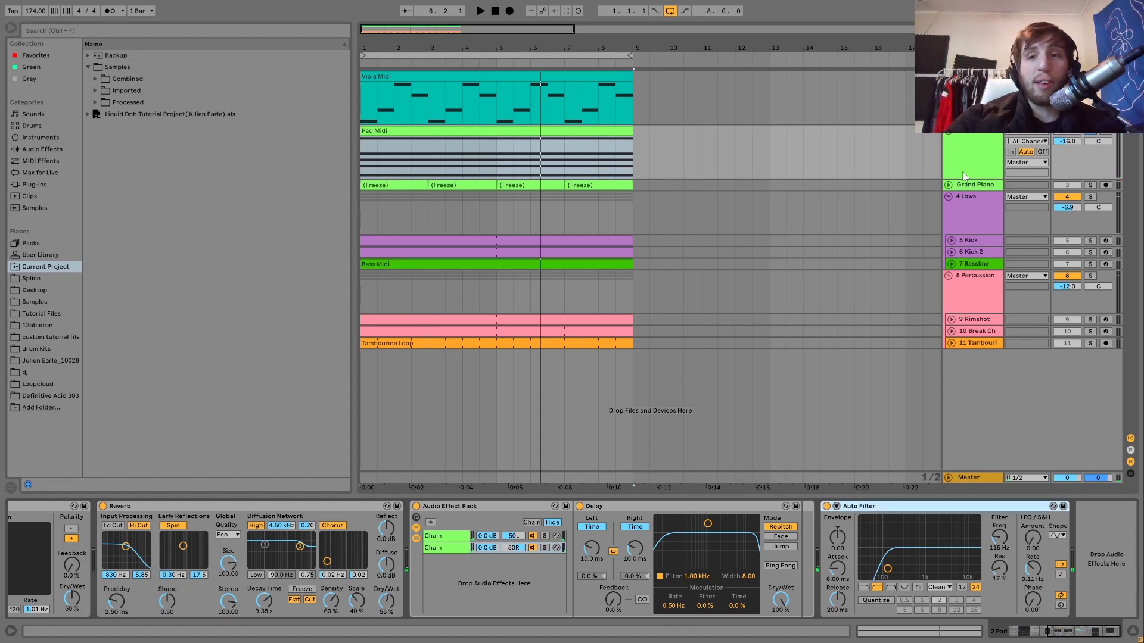
Step: Unfold and solo the Grand Piano track, and listen to its part
{"action": "left_click", "coordinate": [967, 186]}
{"action": "left_click", "coordinate": [948, 186]}
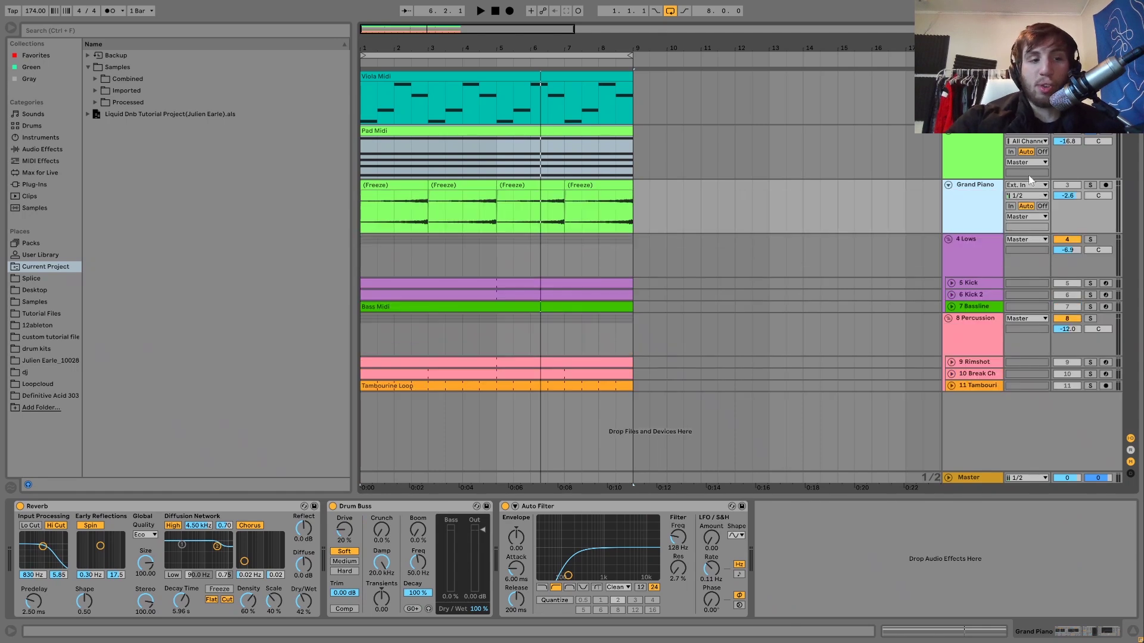
{"action": "left_click", "coordinate": [1090, 186]}
{"action": "key", "text": "space"}
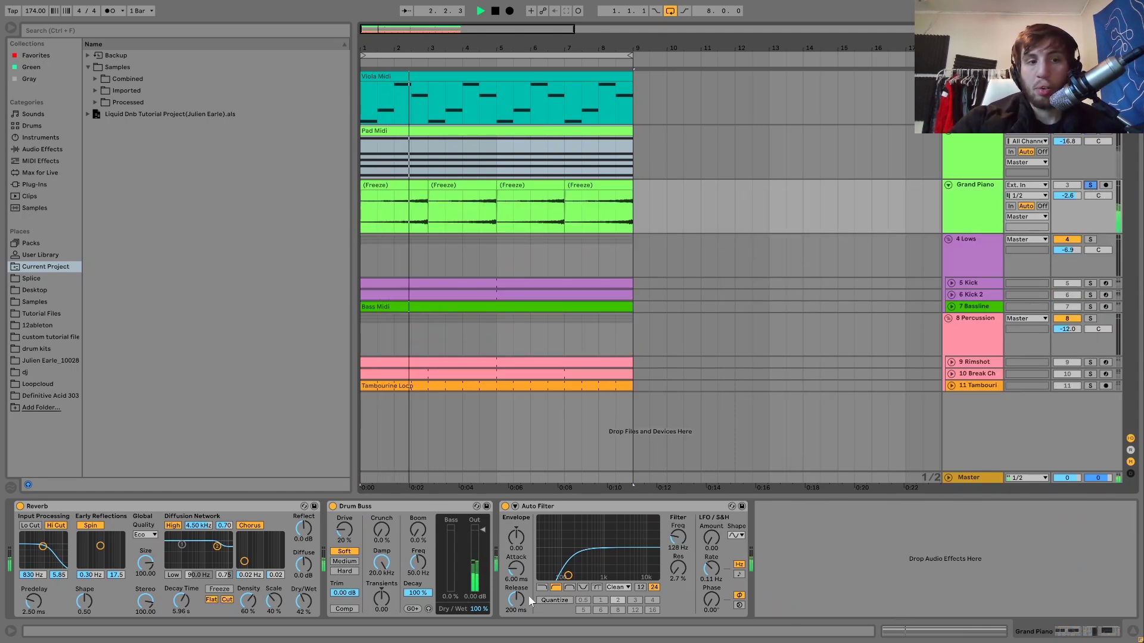
{"action": "key", "text": "space"}
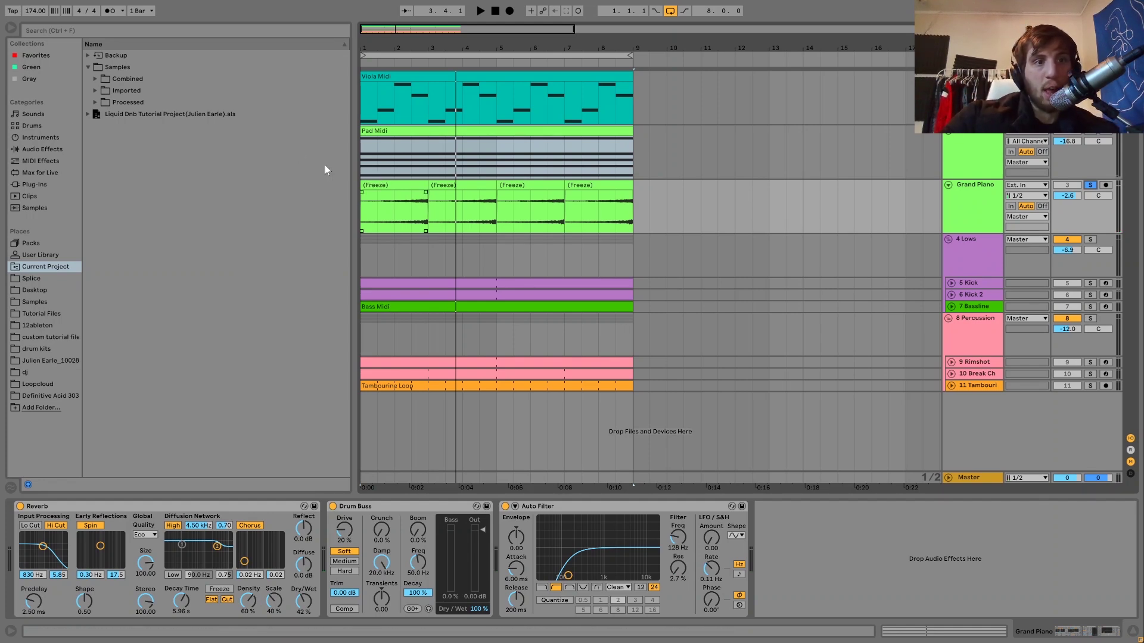
Step: Reveal the first piano clip's sample in the browser, place it on a new audio track at bar 11 and open its waveform
{"action": "left_click", "coordinate": [405, 189]}
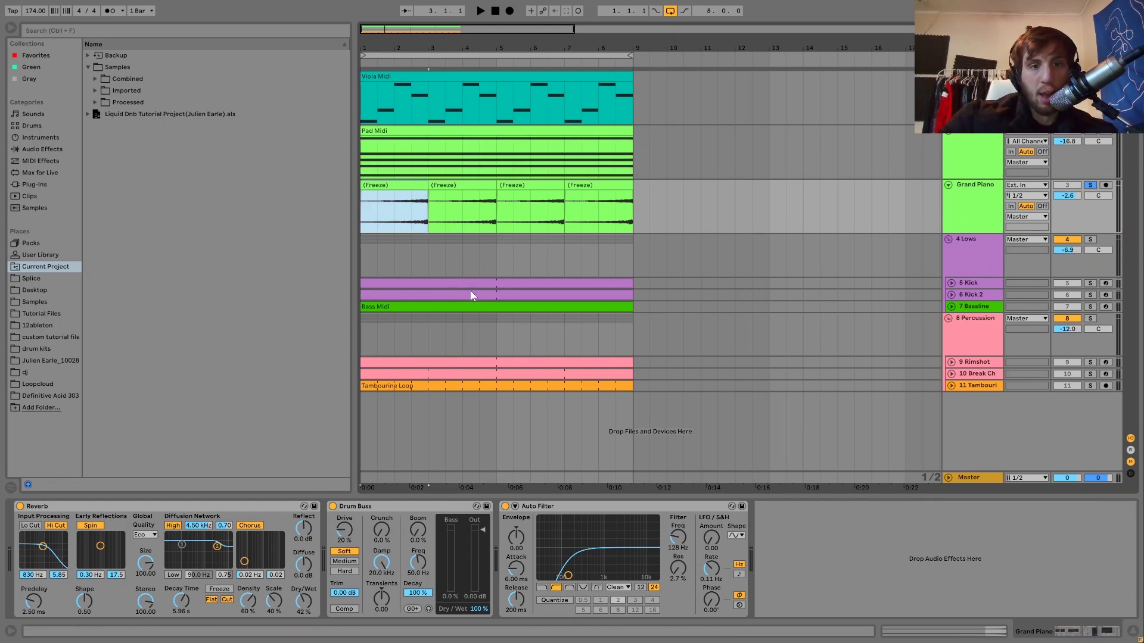
{"action": "key", "text": "ctrl+shift+r"}
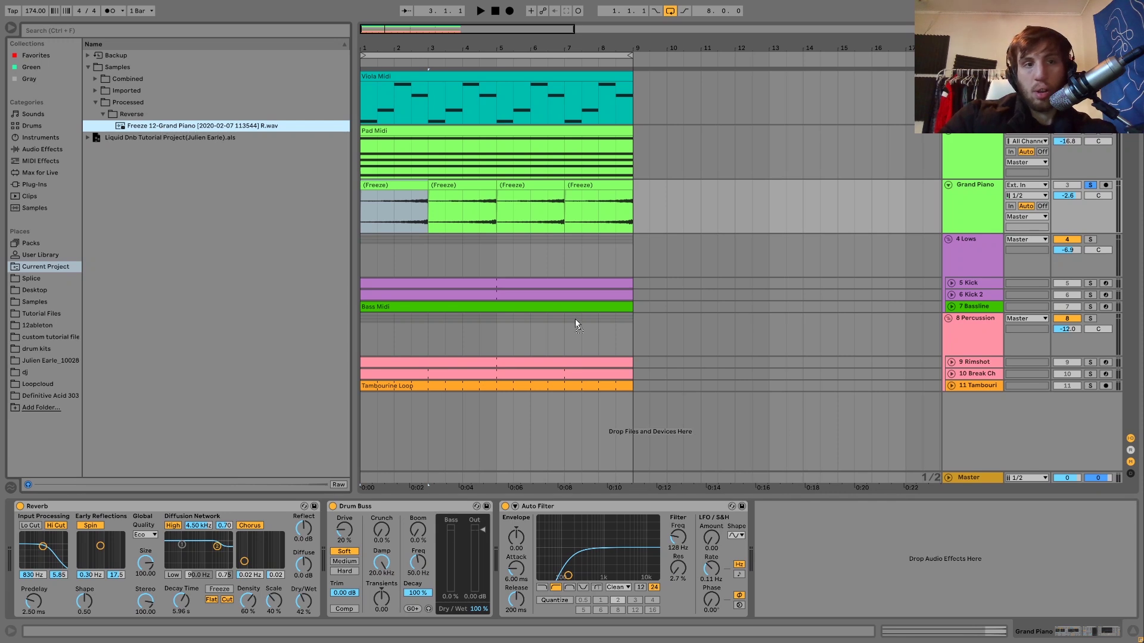
{"action": "left_click_drag", "start_coordinate": [714, 441], "coordinate": [750, 403]}
{"action": "left_click", "coordinate": [750, 402]}
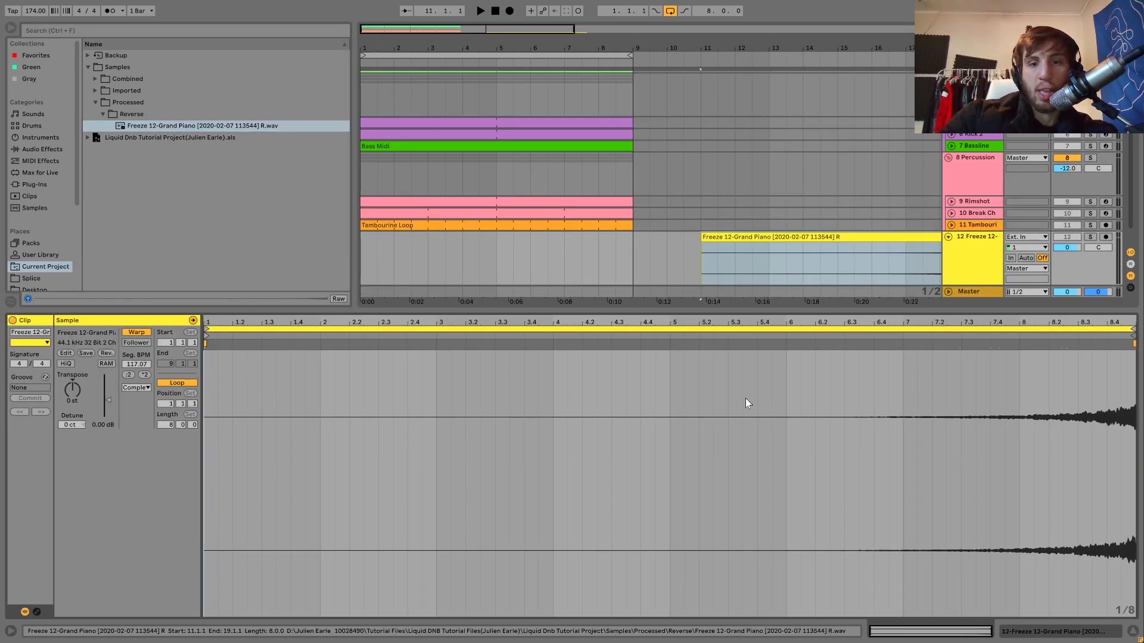
Step: Turn off warping and reverse the piano sample on the new audio track, and listen to it soloed
{"action": "left_click", "coordinate": [137, 333]}
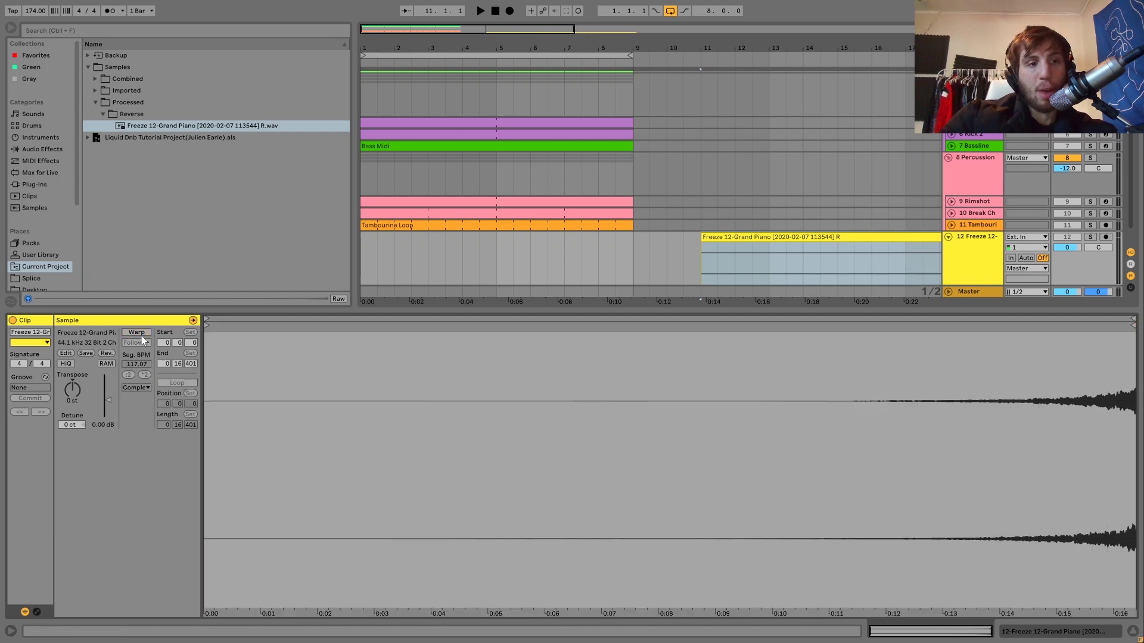
{"action": "left_click", "coordinate": [105, 354]}
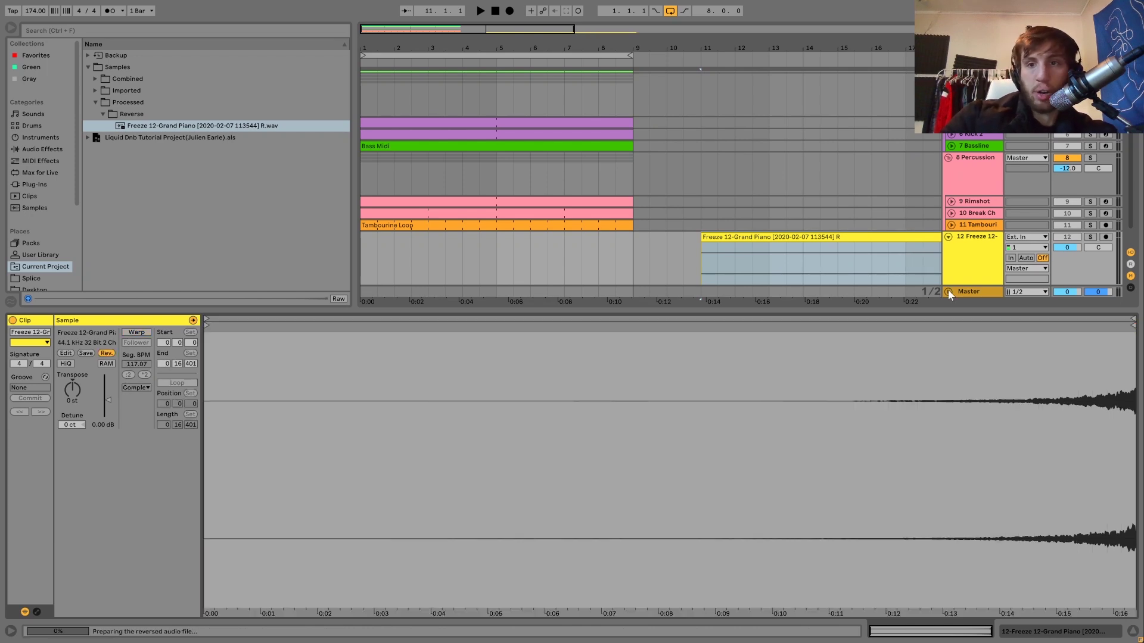
{"action": "left_click", "coordinate": [1091, 237]}
{"action": "key", "text": "space"}
{"action": "key", "text": "shift+Tab"}
{"action": "key", "text": "space"}
{"action": "key", "text": "space"}
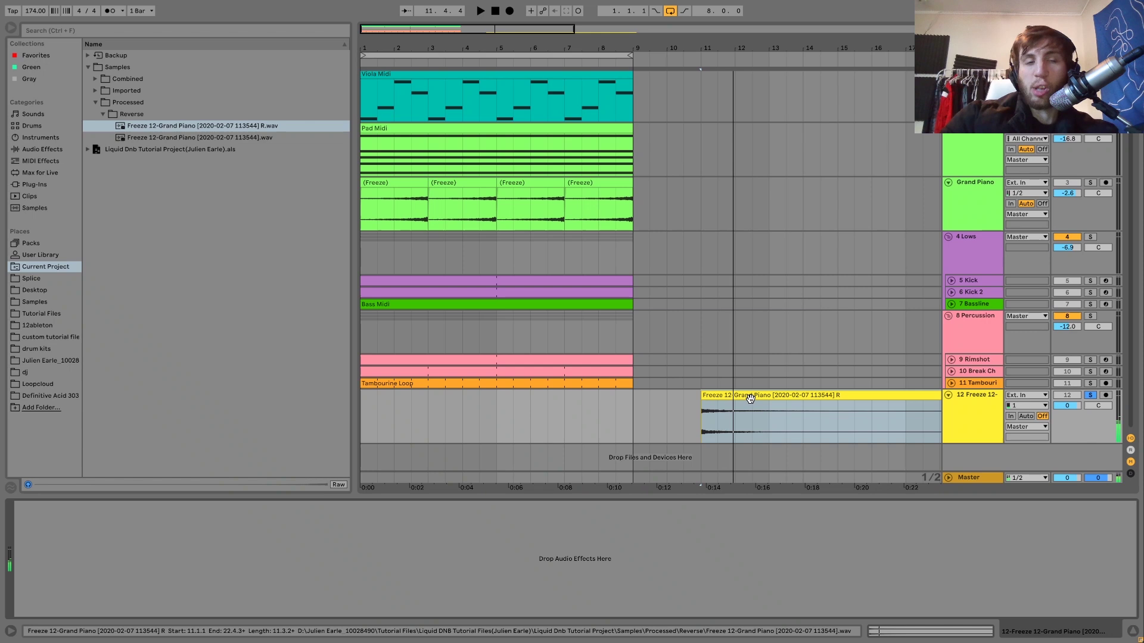
Step: Delete the new audio track holding the reversed sample, and listen to the Grand Piano track soloed
{"action": "left_click", "coordinate": [959, 432]}
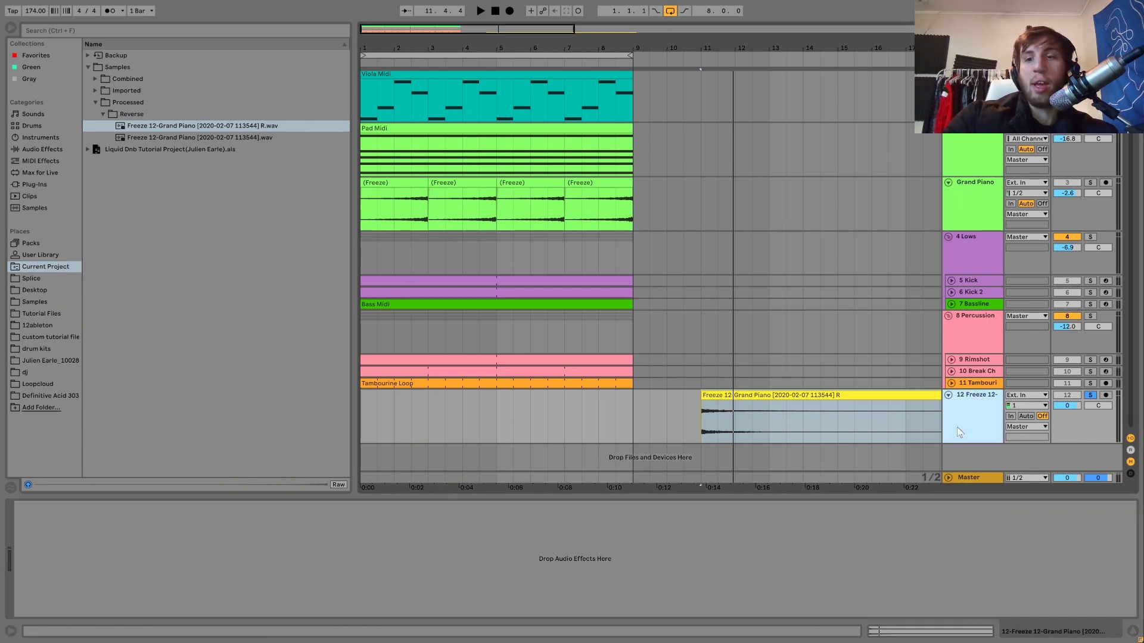
{"action": "key", "text": "Delete"}
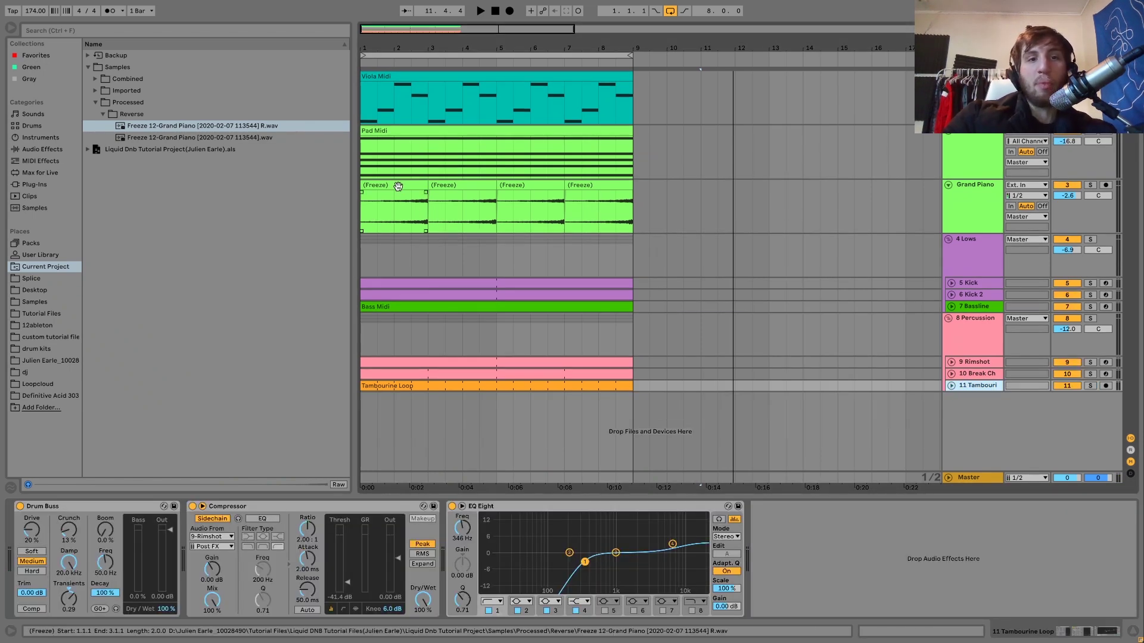
{"action": "left_click", "coordinate": [396, 214]}
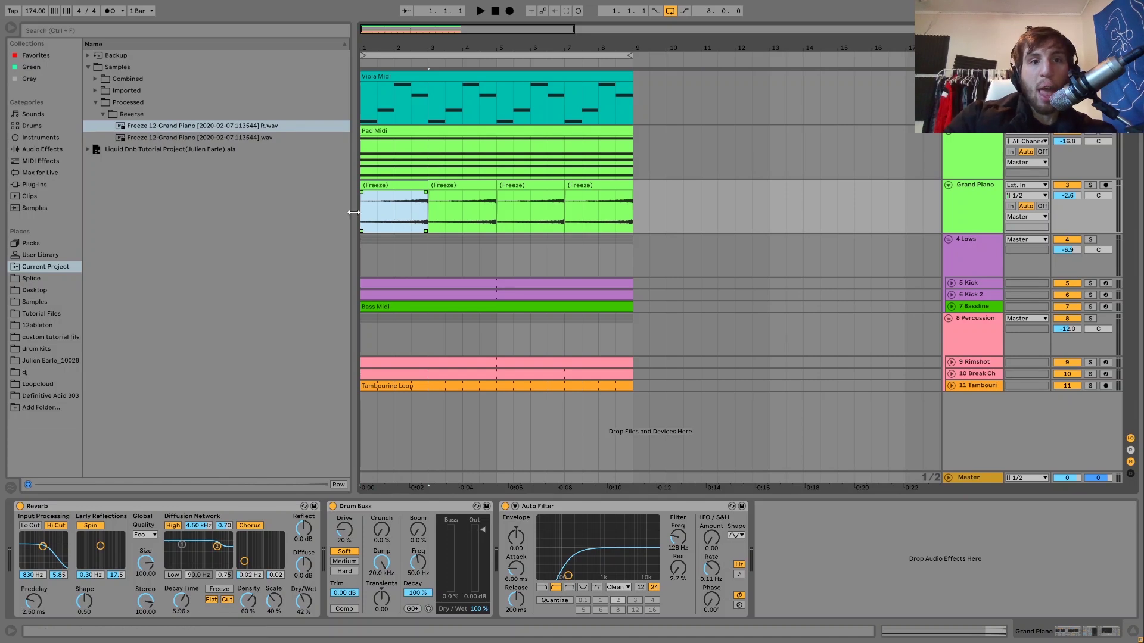
{"action": "left_click", "coordinate": [1089, 185]}
{"action": "key", "text": "space"}
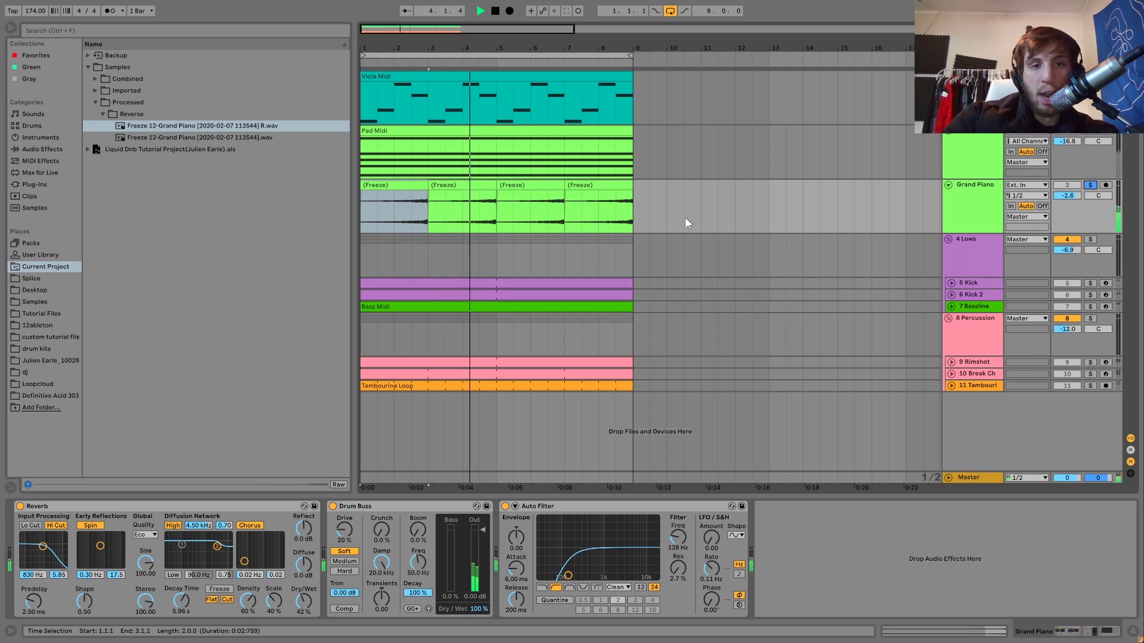
{"action": "key", "text": "space"}
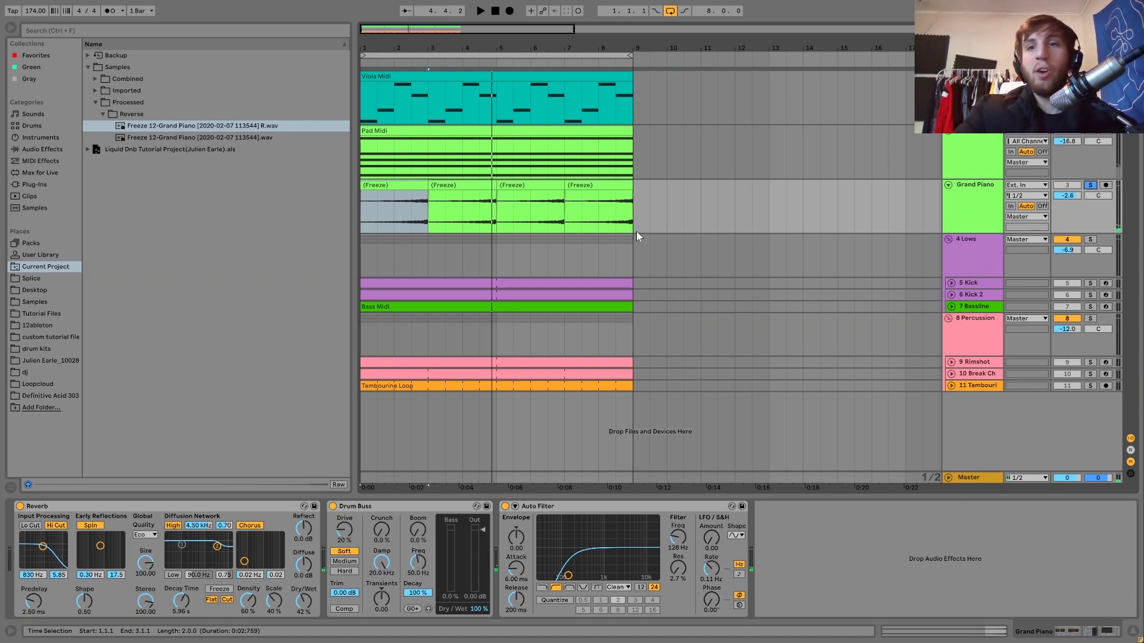
Step: Unsolo the Grand Piano and compare the full mix with the track deactivated and active, leaving it active
{"action": "left_click", "coordinate": [1077, 186]}
{"action": "key", "text": "space"}
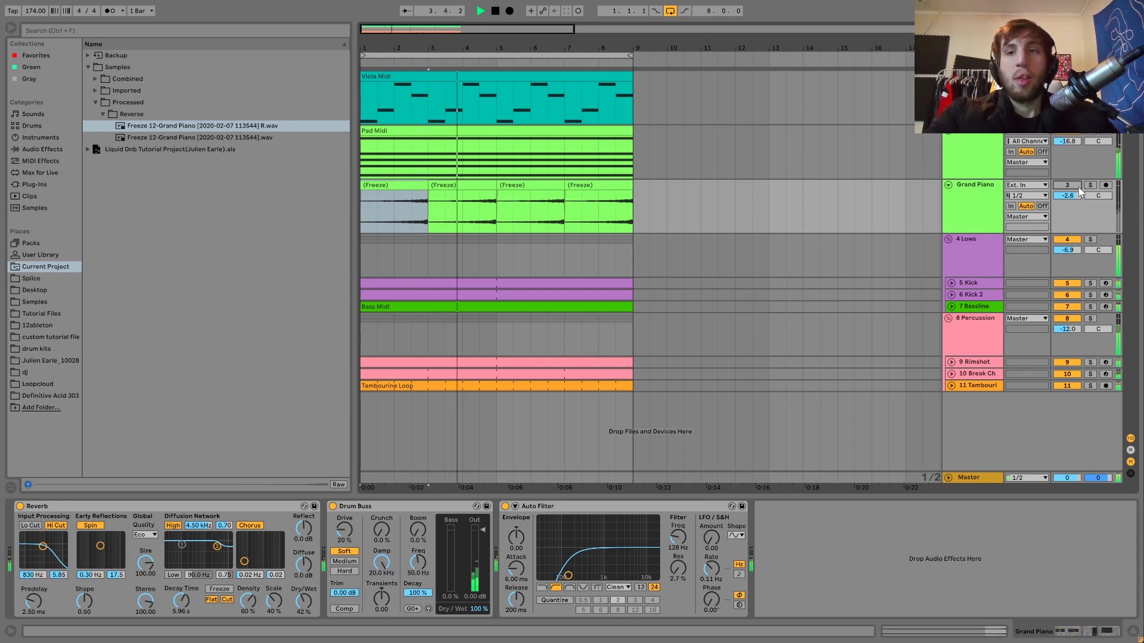
{"action": "key", "text": "space"}
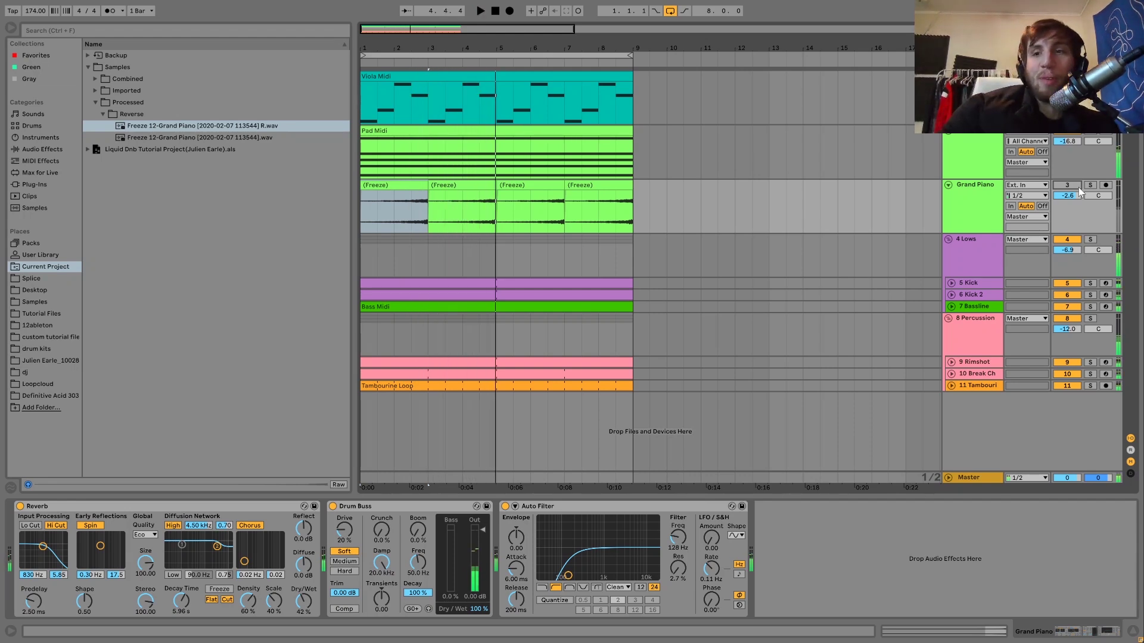
{"action": "key", "text": "space"}
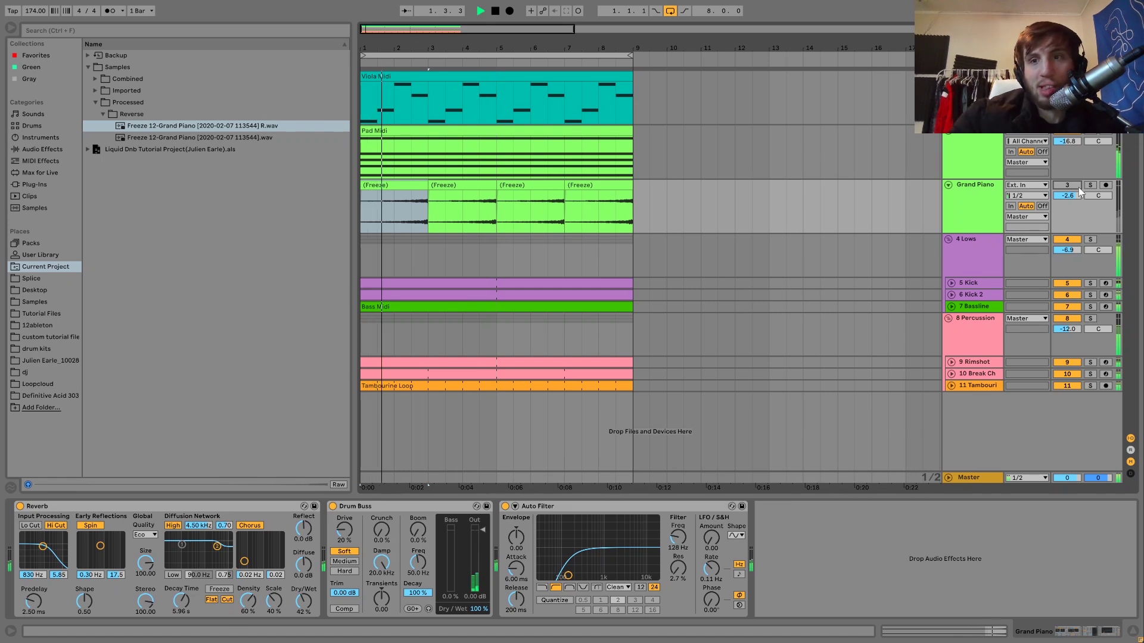
{"action": "key", "text": "space"}
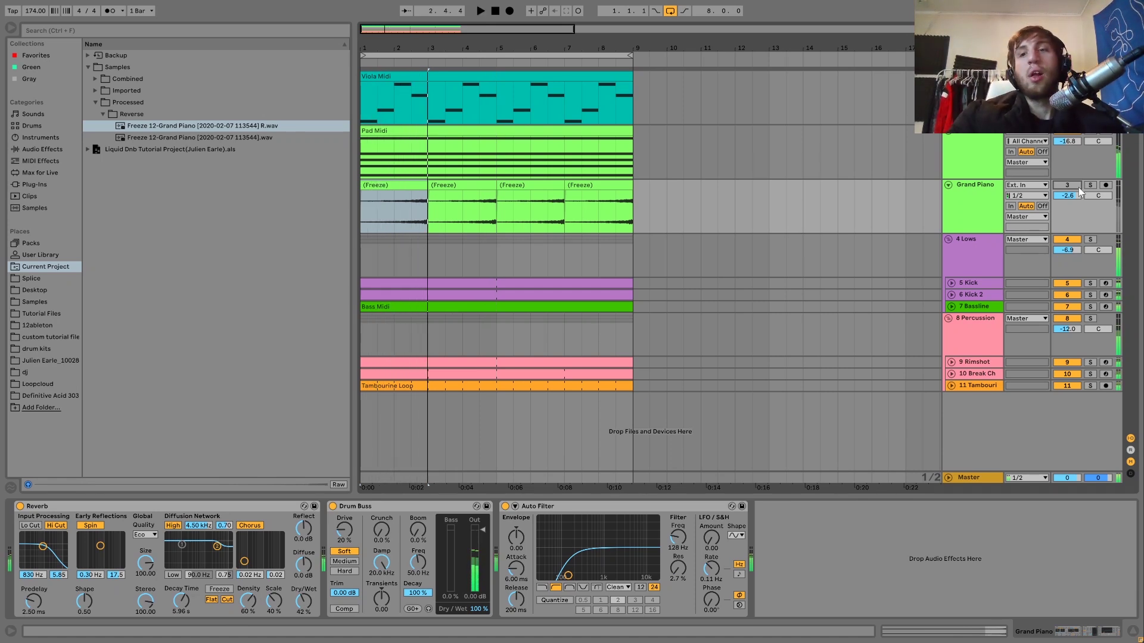
{"action": "left_click", "coordinate": [1079, 188]}
{"action": "key", "text": "space"}
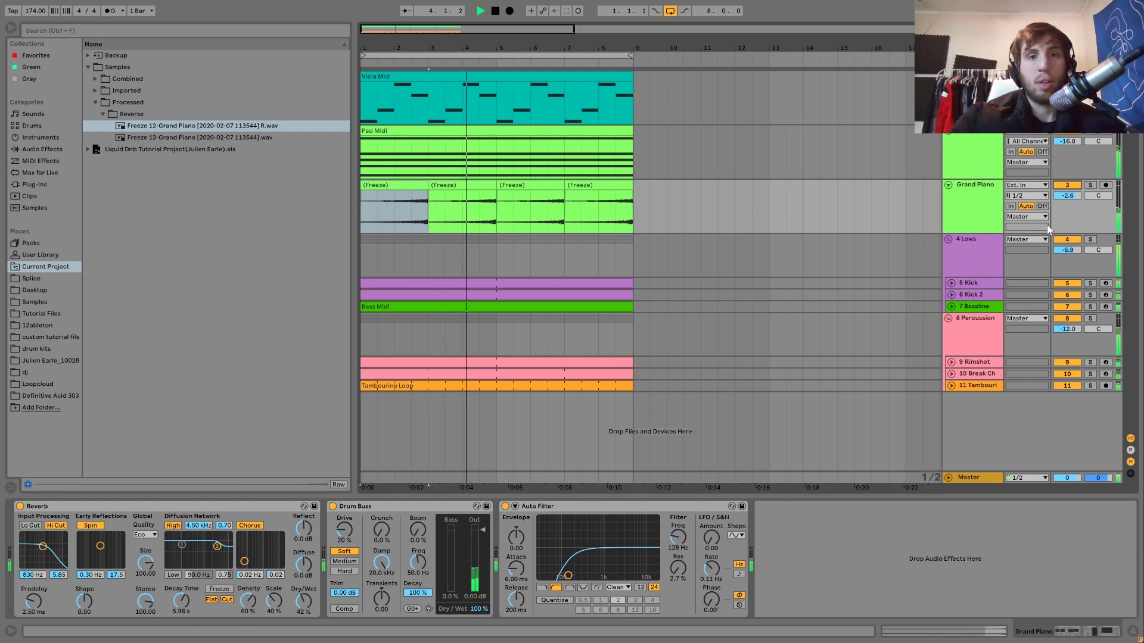
{"action": "key", "text": "space"}
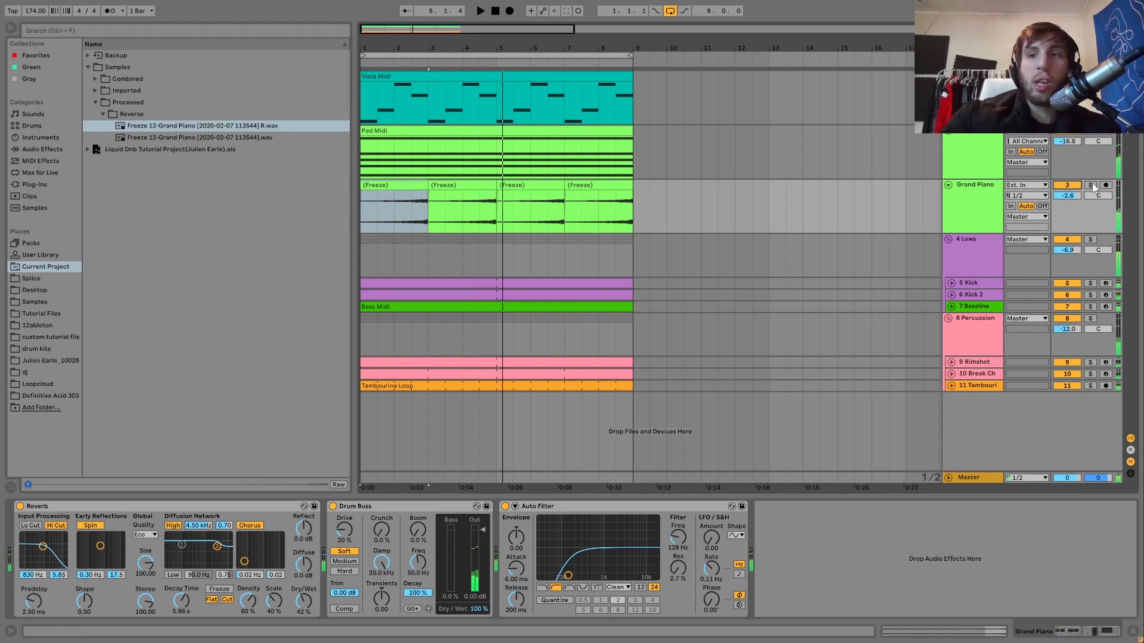
Step: Solo the Grand Piano, duplicate the bar 2 portion of its first clip into each bar up to bar 9, and listen
{"action": "left_click", "coordinate": [1090, 185]}
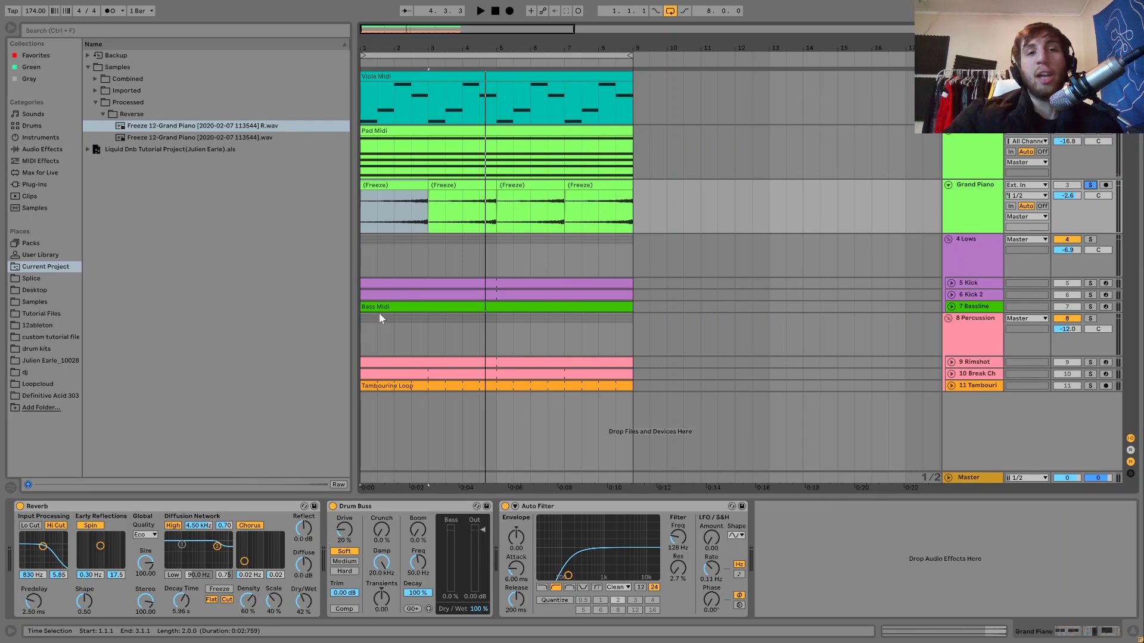
{"action": "left_click_drag", "start_coordinate": [393, 218], "coordinate": [422, 213]}
{"action": "key", "text": "ctrl+d"}
{"action": "key", "text": "ctrl+d"}
{"action": "key", "text": "ctrl+d"}
{"action": "key", "text": "ctrl+d"}
{"action": "key", "text": "ctrl+d"}
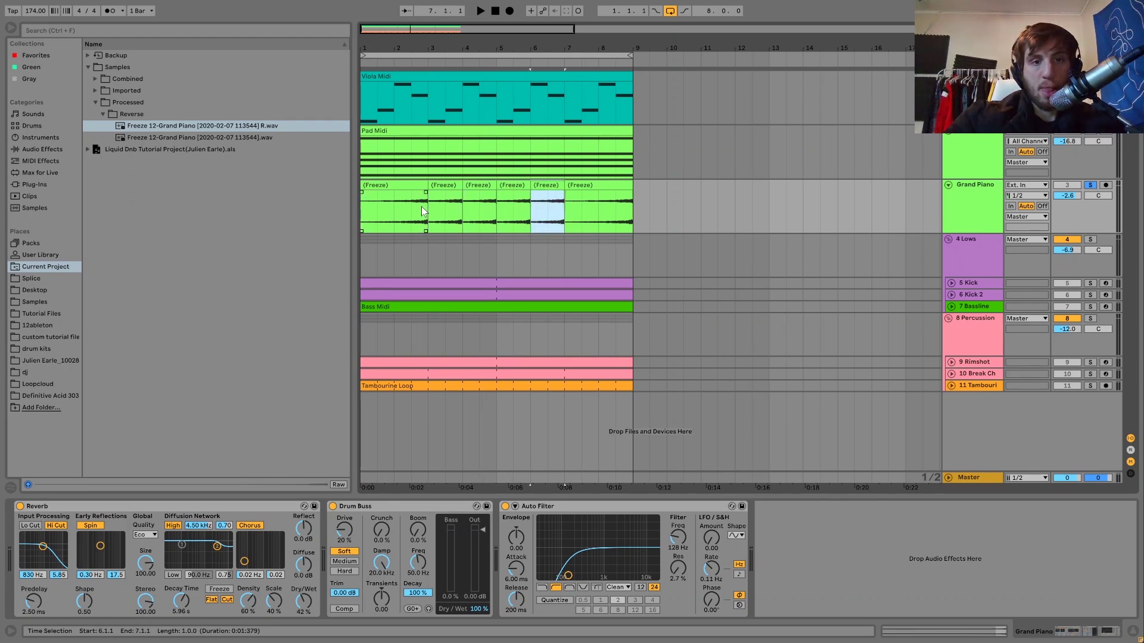
{"action": "left_click", "coordinate": [445, 213]}
{"action": "key", "text": "space"}
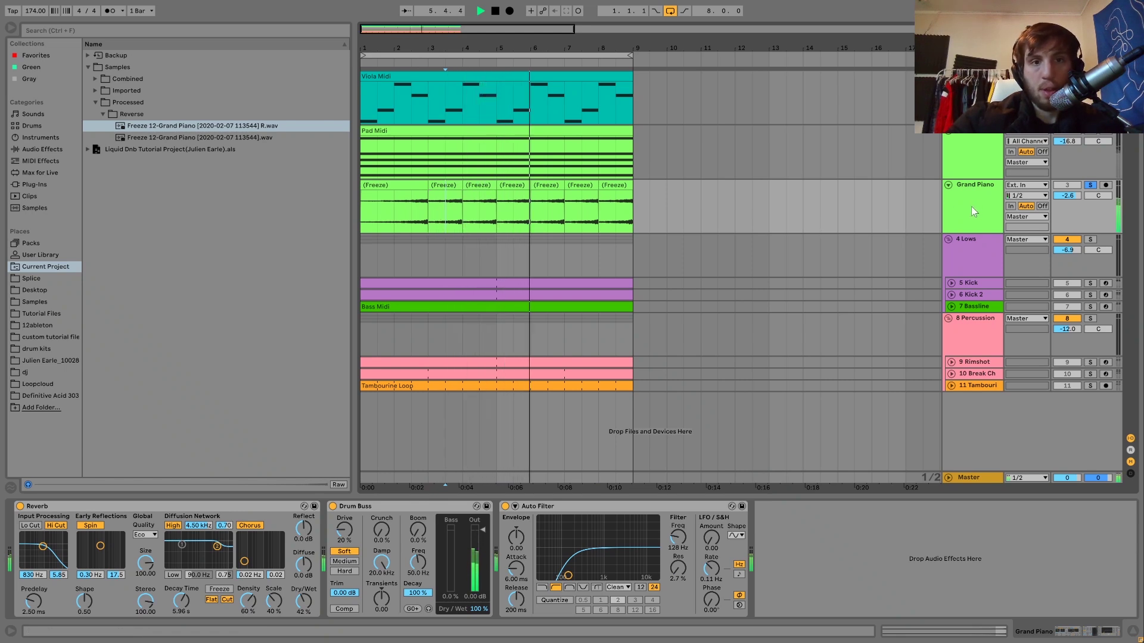
Step: Undo the one-bar duplicates on the Grand Piano track and select the whole first clip
{"action": "key", "text": "ctrl+z"}
{"action": "key", "text": "ctrl+z"}
{"action": "key", "text": "ctrl+z"}
{"action": "key", "text": "ctrl+z"}
{"action": "key", "text": "ctrl+z"}
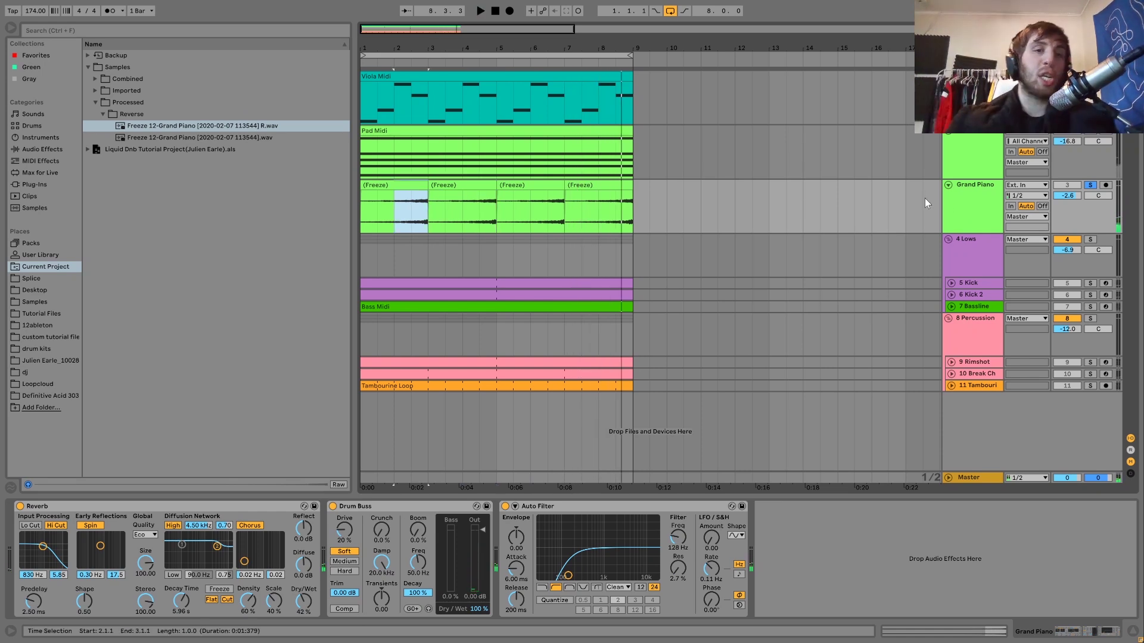
{"action": "key", "text": "space"}
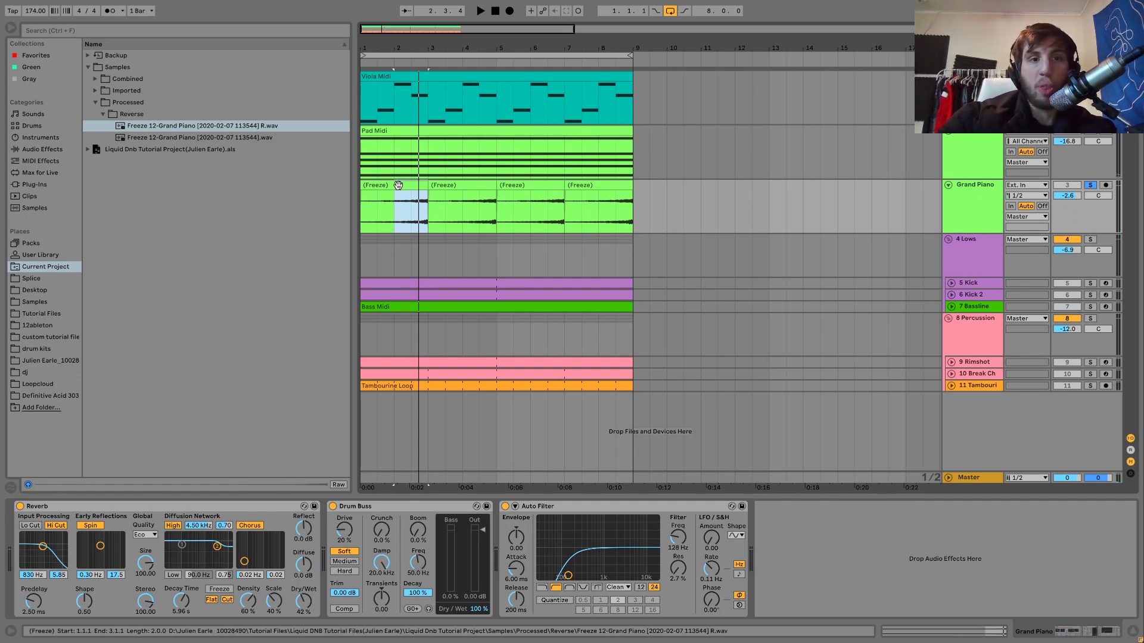
{"action": "left_click", "coordinate": [364, 208], "text": "shift"}
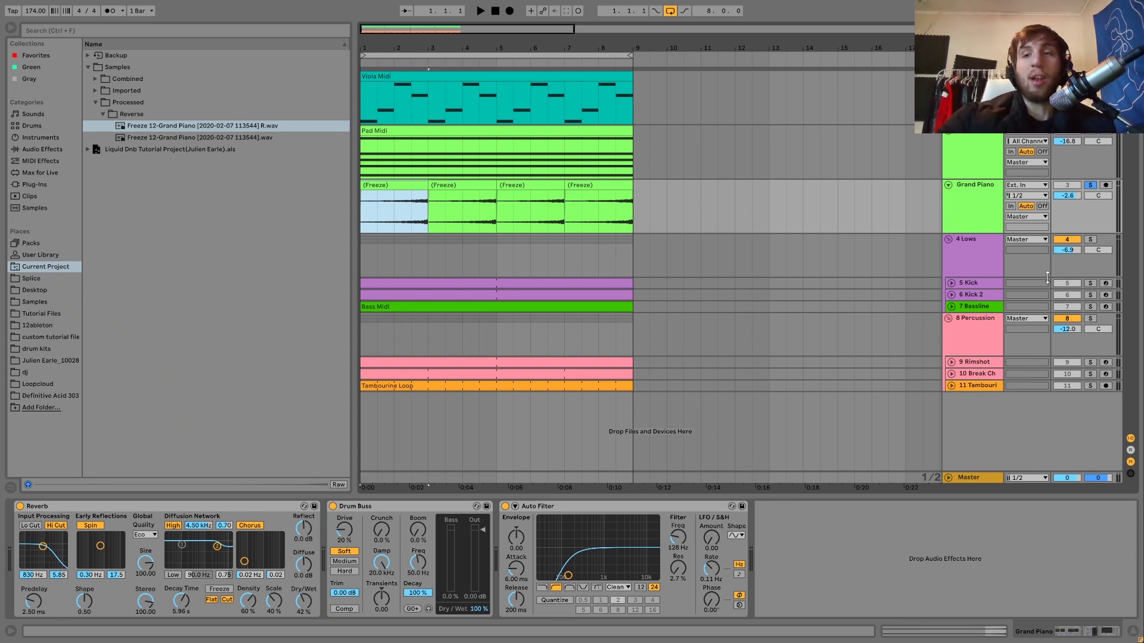
Step: Solo the Kick and Kick 2 tracks together and listen, unfolding both to show their MIDI notes
{"action": "left_click", "coordinate": [1090, 284]}
{"action": "left_click", "coordinate": [1091, 295], "text": "ctrl"}
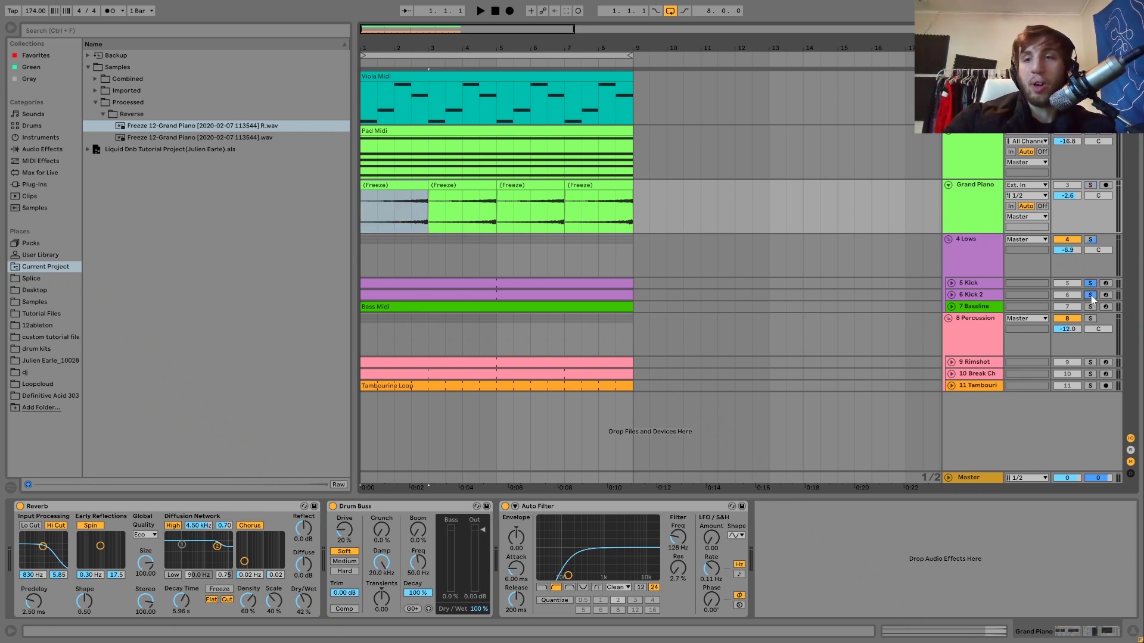
{"action": "key", "text": "space"}
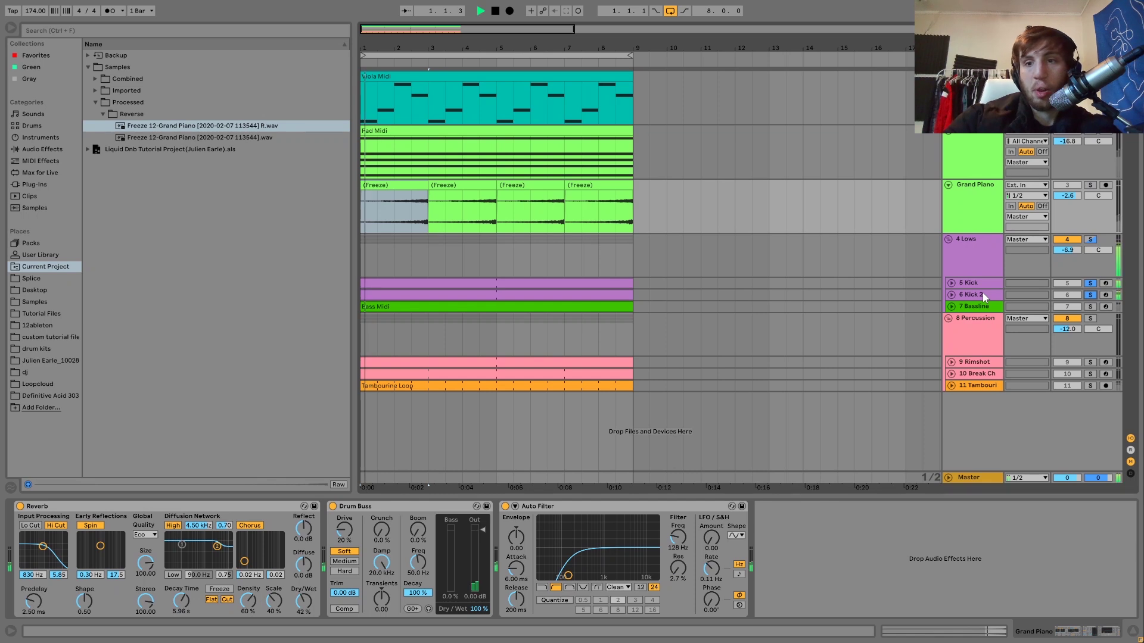
{"action": "left_click", "coordinate": [983, 295]}
{"action": "left_click", "coordinate": [968, 285]}
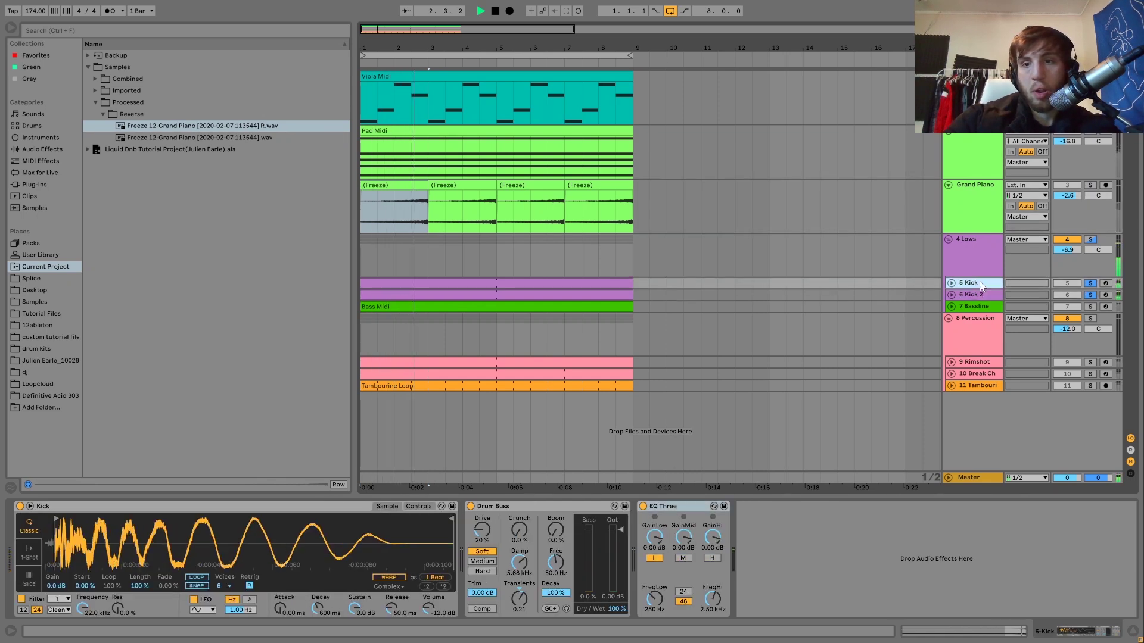
{"action": "left_click", "coordinate": [952, 283]}
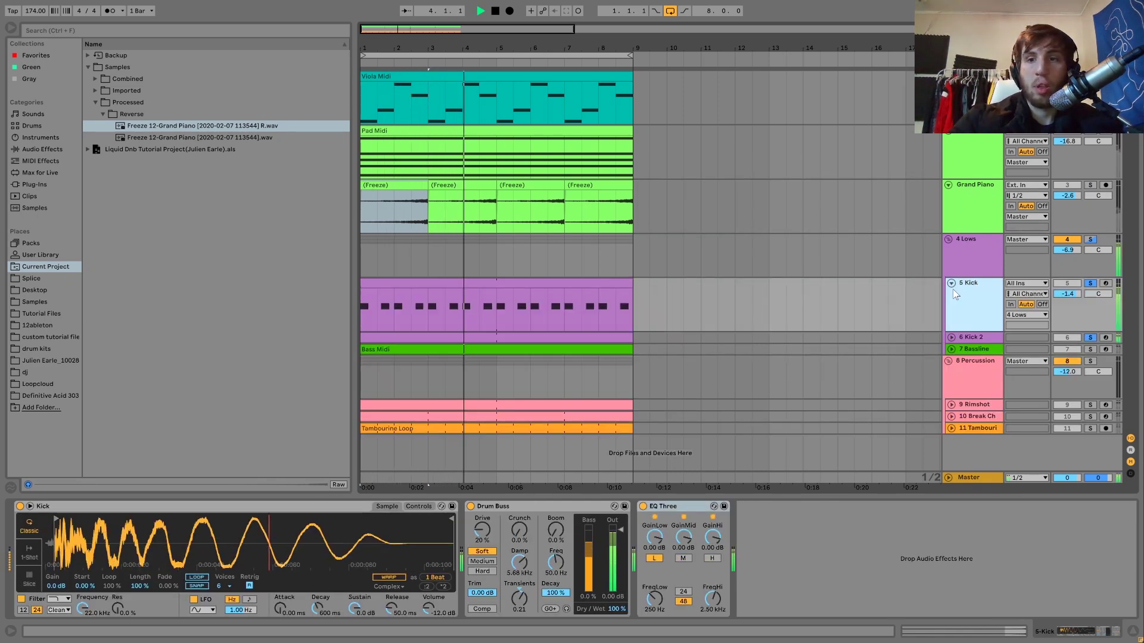
{"action": "left_click", "coordinate": [952, 338]}
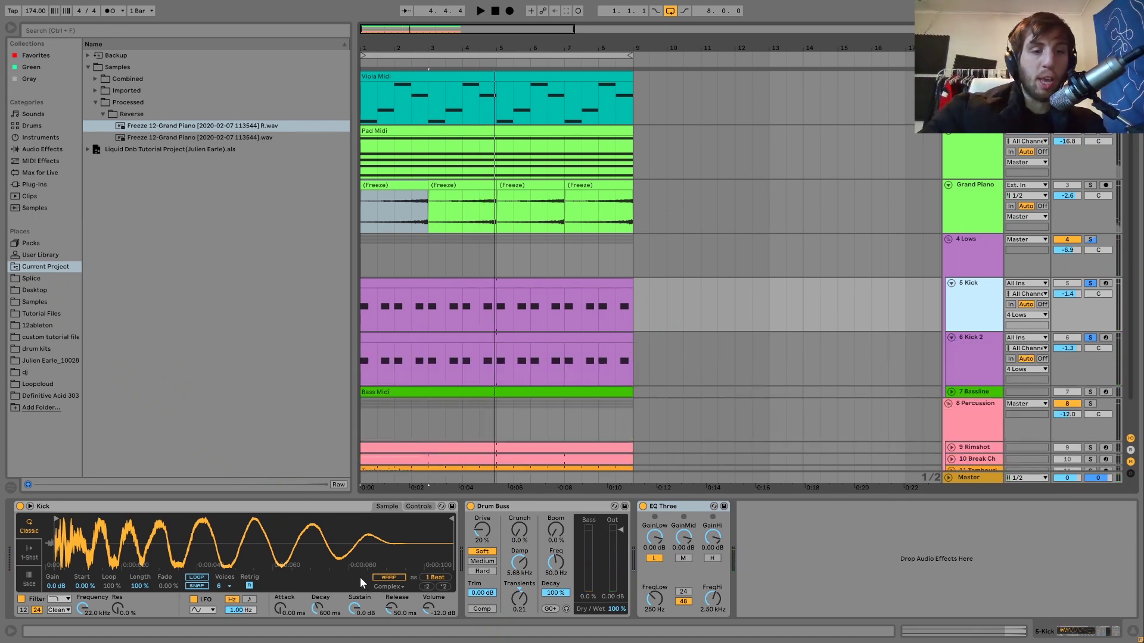
Step: Preview the Kick.wav and Kick 2.wav samples in the project's Imported folder
{"action": "left_click", "coordinate": [390, 513]}
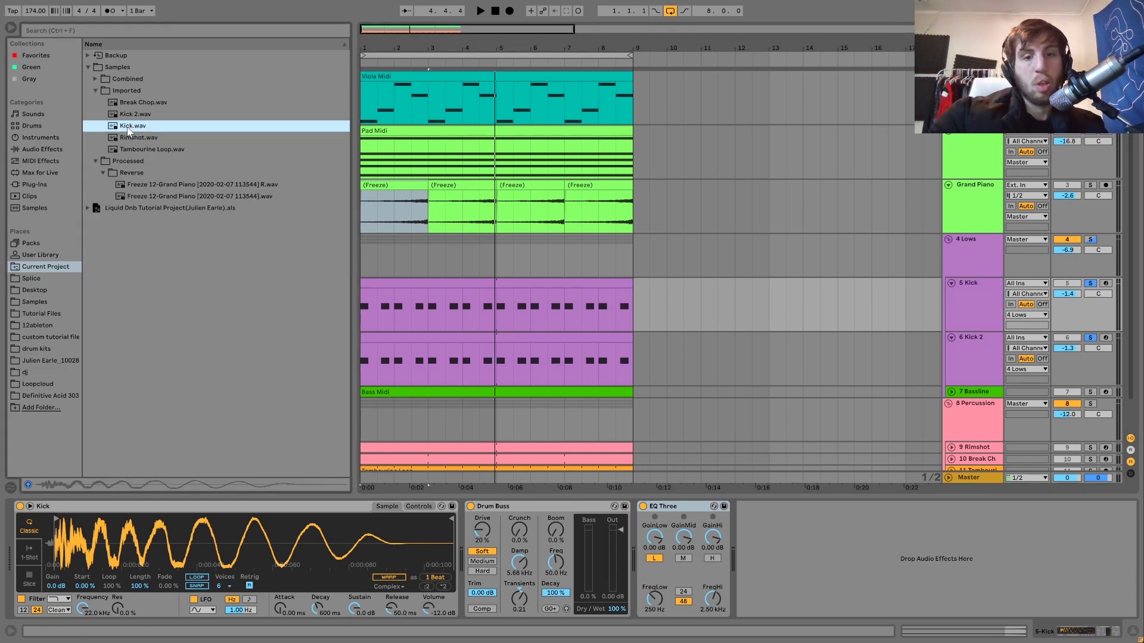
{"action": "key", "text": "Up"}
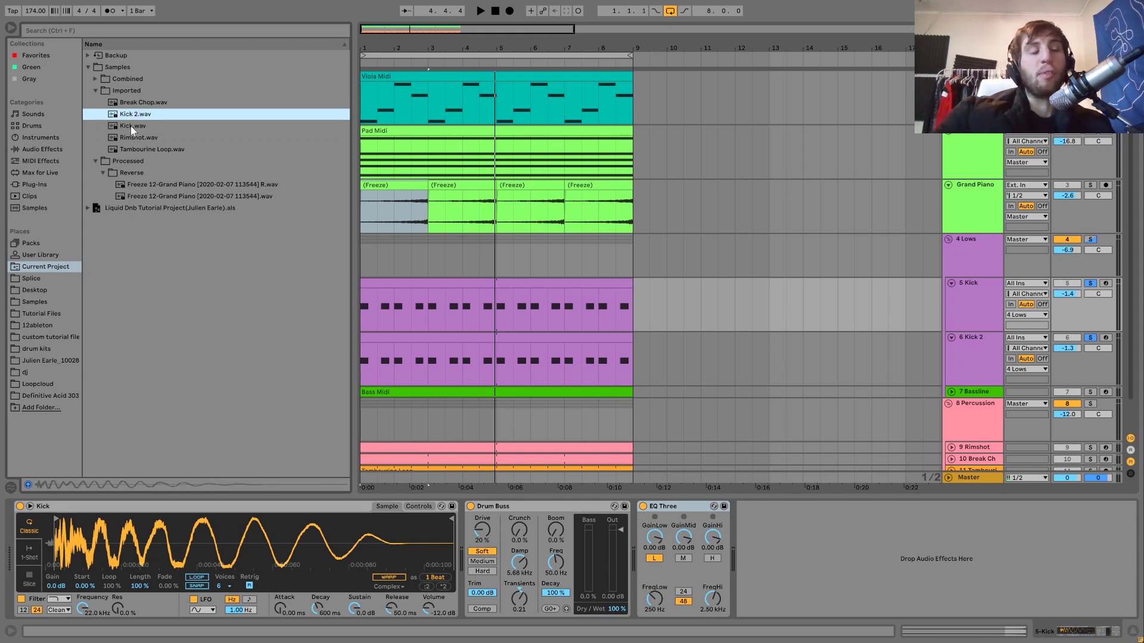
{"action": "key", "text": "Down"}
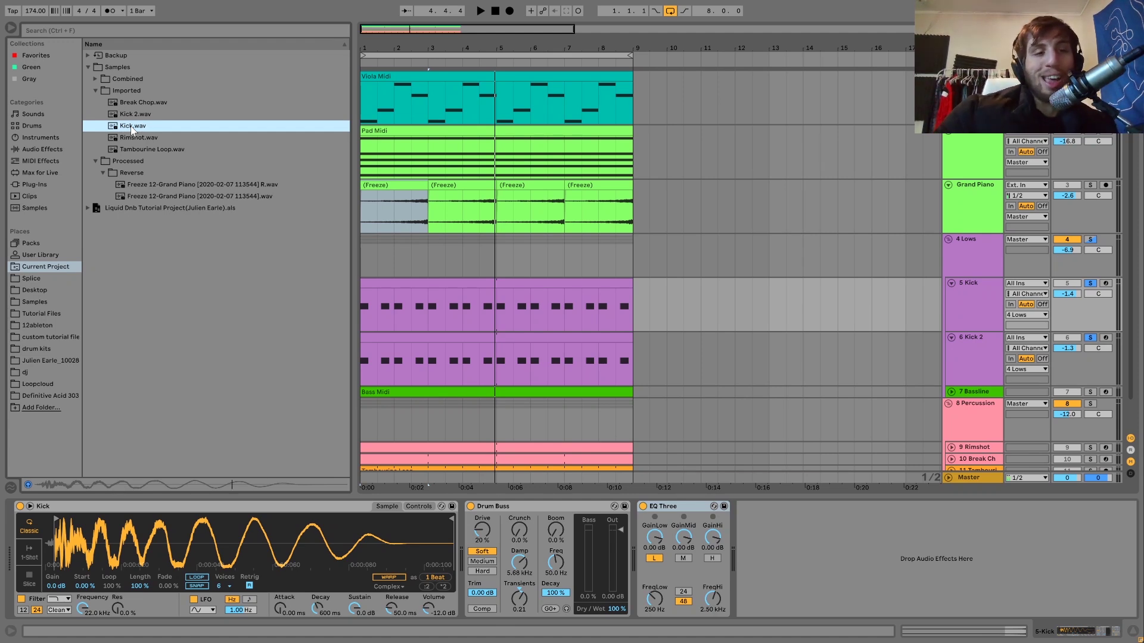
{"action": "key", "text": "Up"}
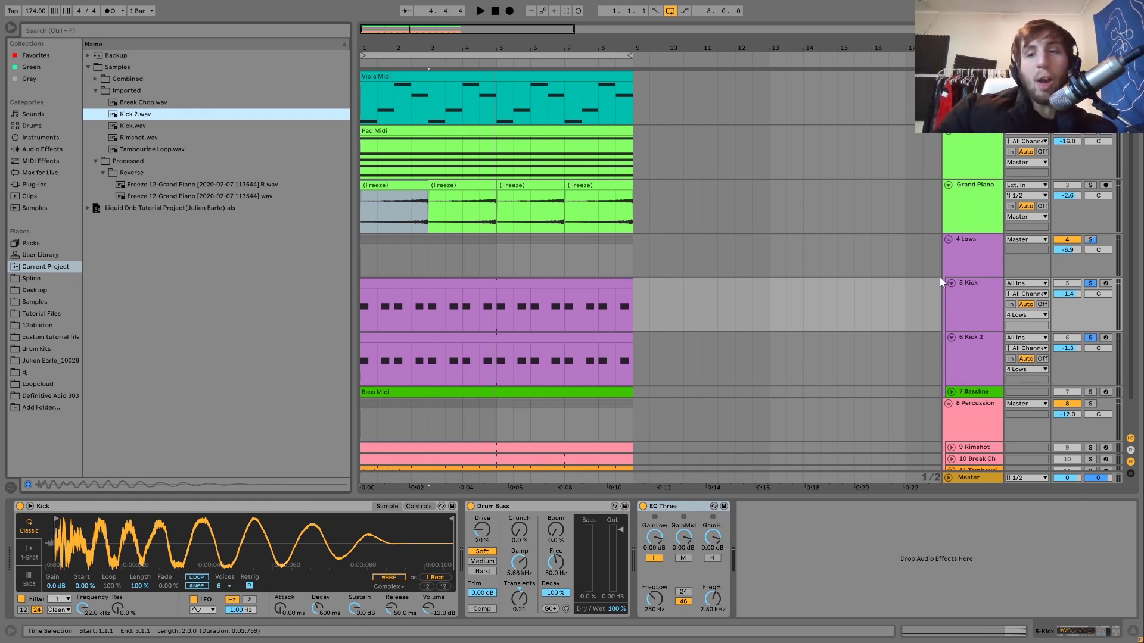
Step: Unsolo Kick 2 and compare the soloed Kick with its EQ Three off and on, leaving the EQ on
{"action": "left_click", "coordinate": [983, 313]}
{"action": "left_click", "coordinate": [1091, 337]}
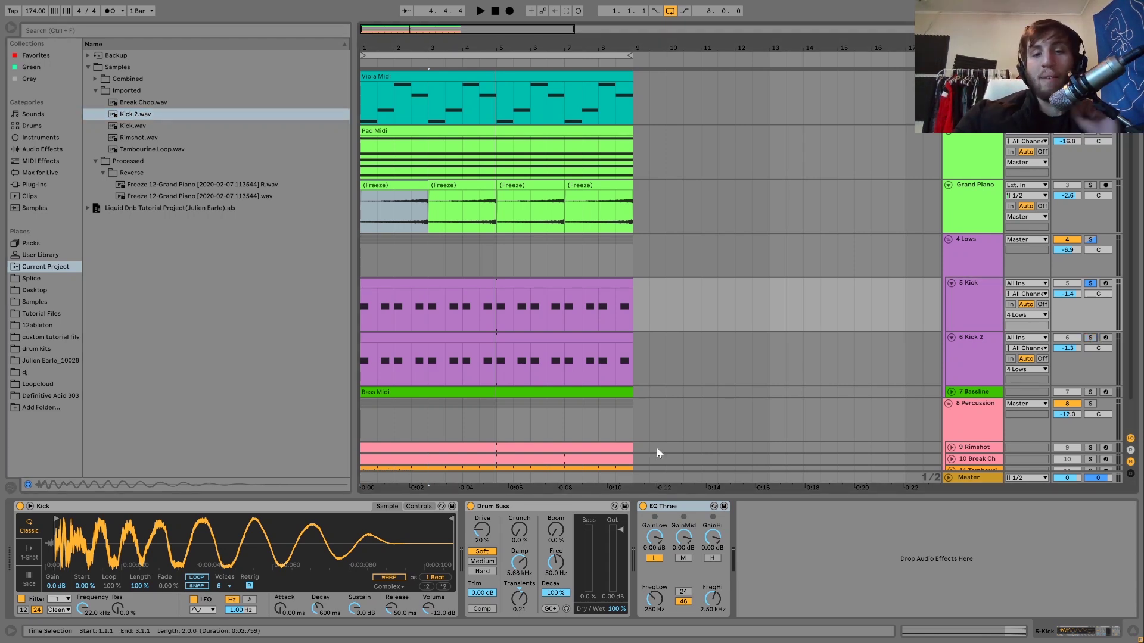
{"action": "left_click", "coordinate": [990, 362]}
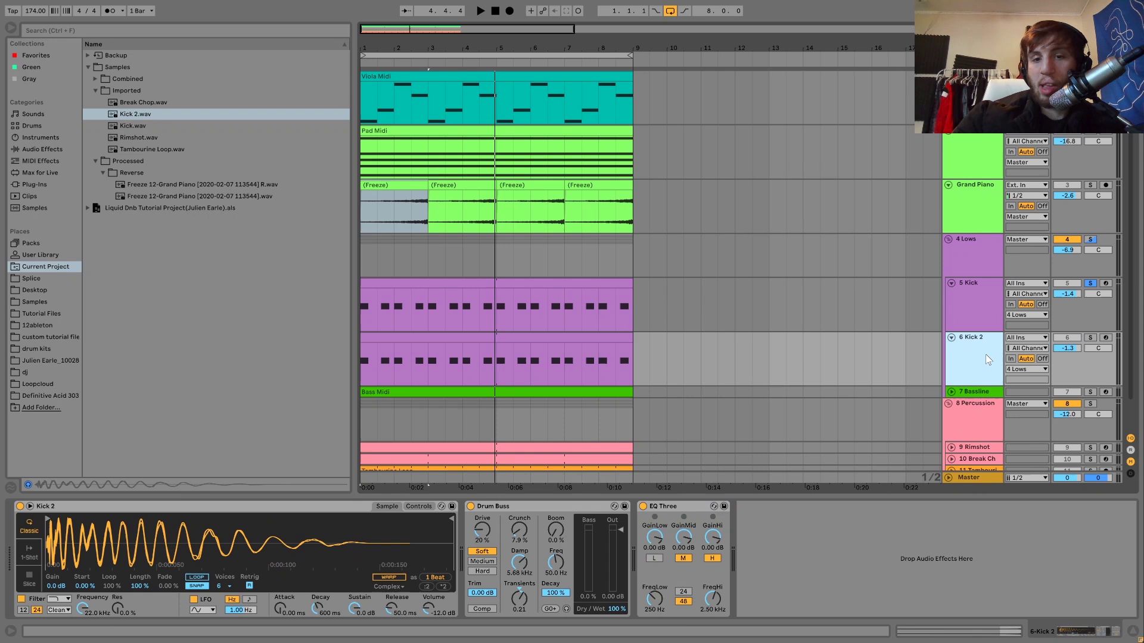
{"action": "left_click", "coordinate": [984, 329]}
{"action": "key", "text": "space"}
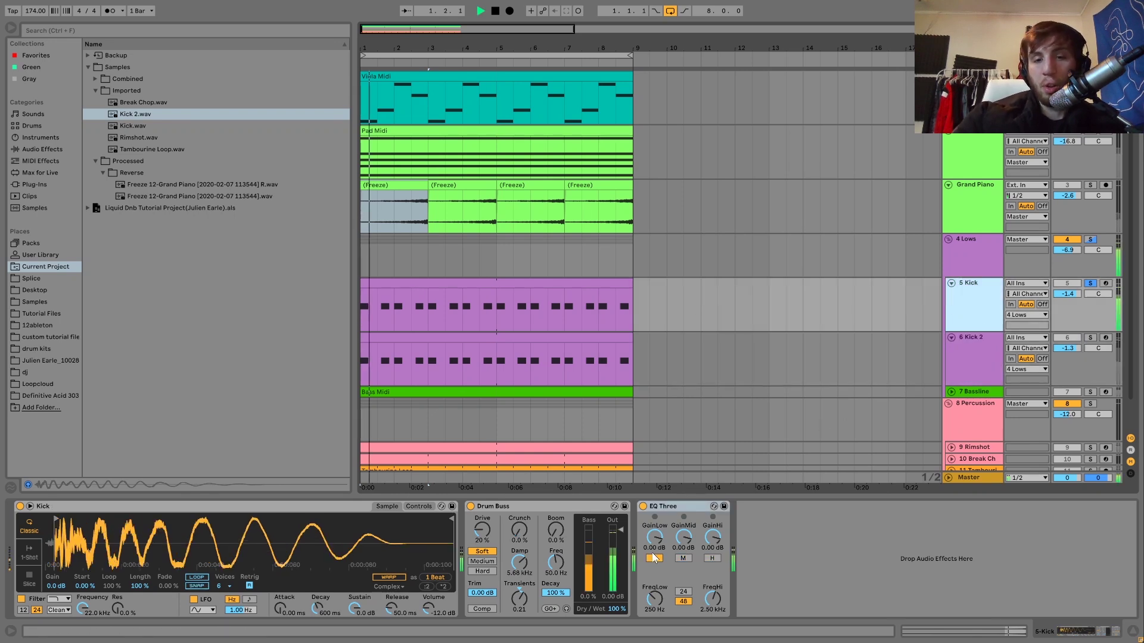
{"action": "left_click", "coordinate": [644, 506]}
{"action": "left_click", "coordinate": [643, 507]}
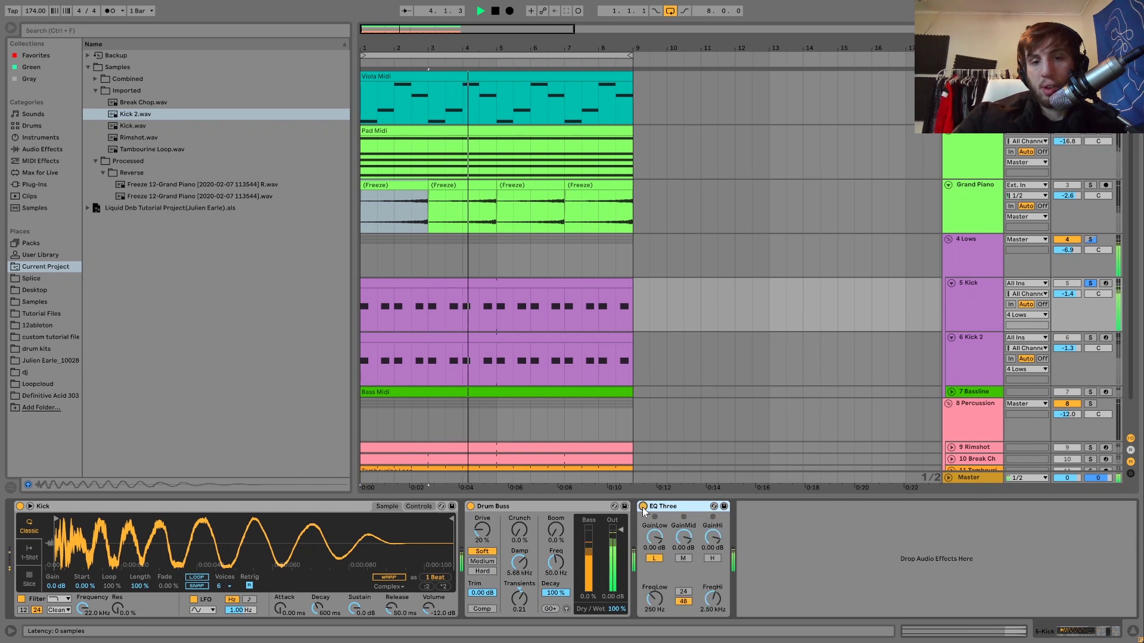
{"action": "key", "text": "space"}
Step: Solo the Kick 2 track on its own and listen to it through its Drum Buss and EQ Three
{"action": "left_click", "coordinate": [971, 373]}
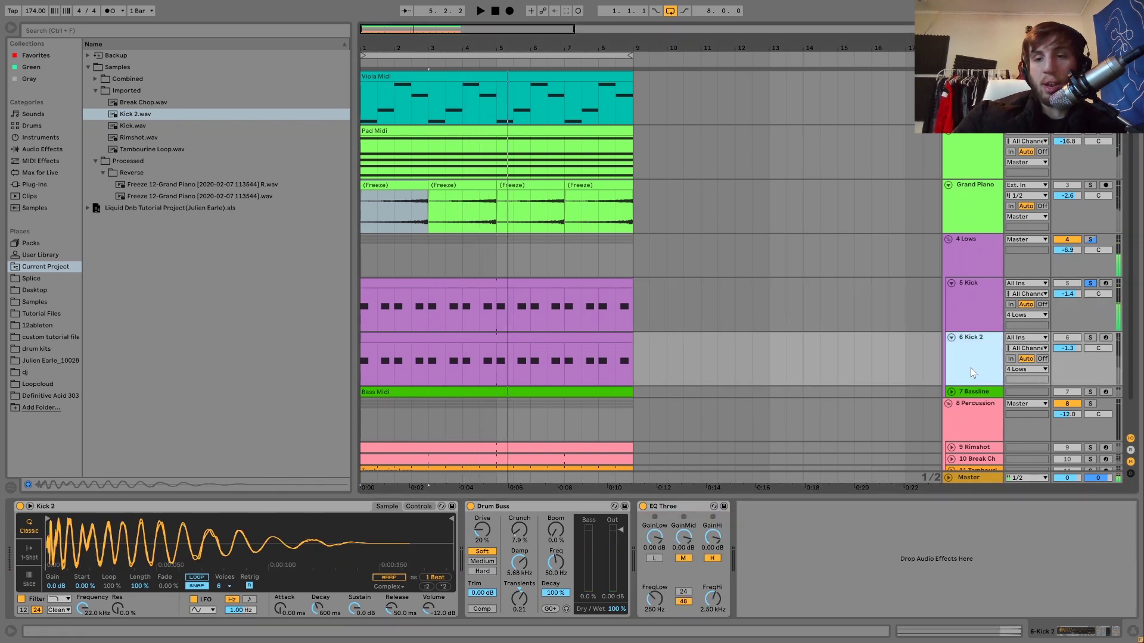
{"action": "left_click", "coordinate": [1089, 338]}
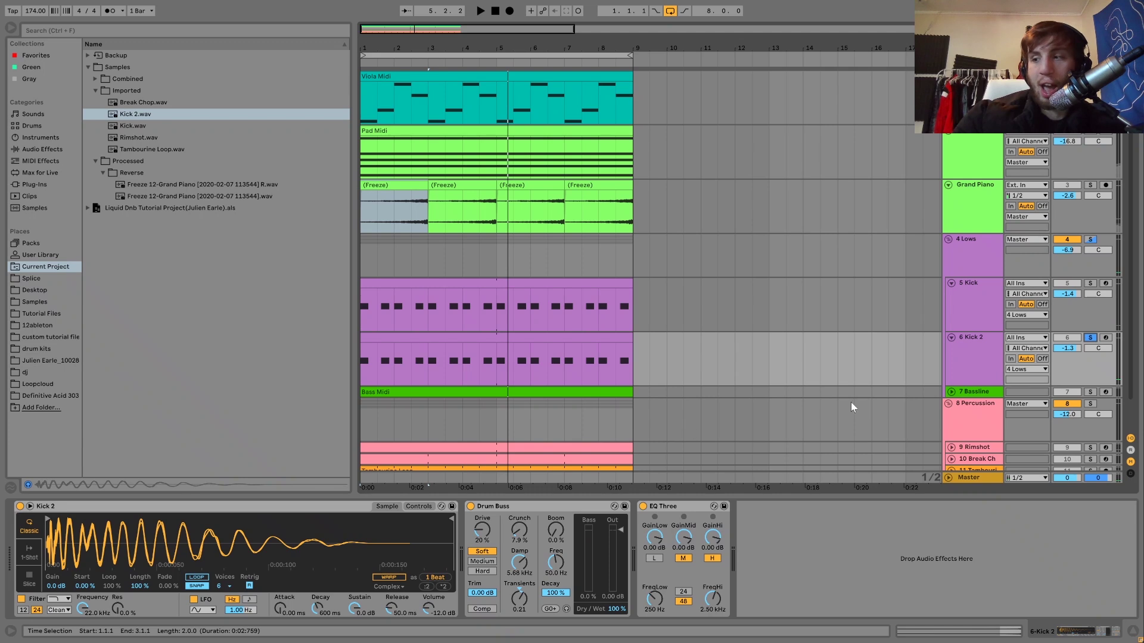
{"action": "key", "text": "space"}
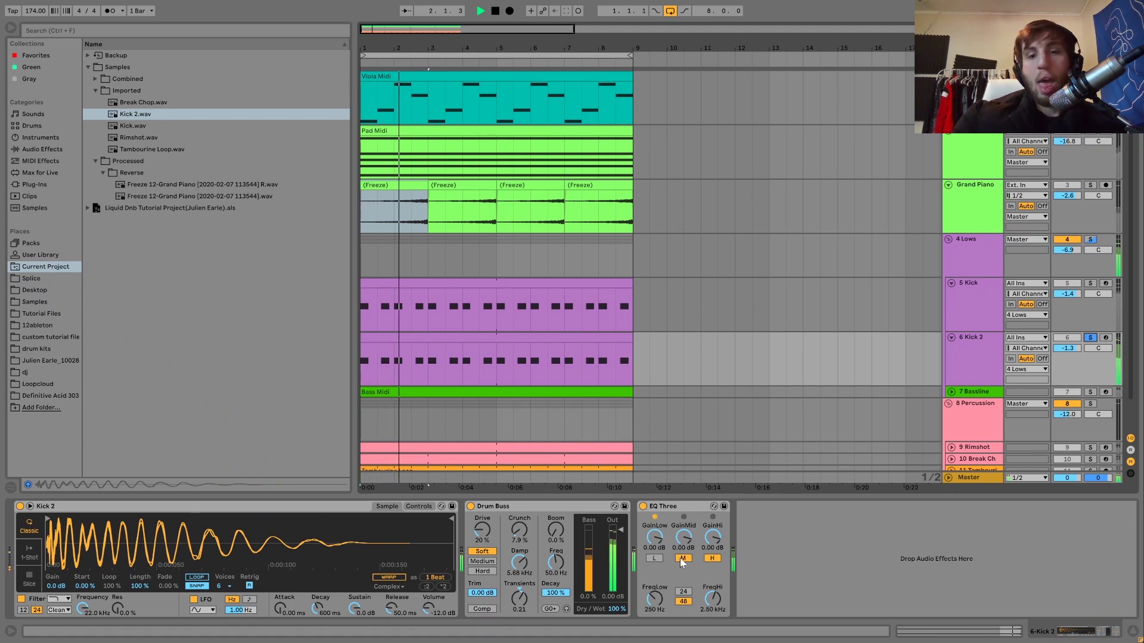
{"action": "key", "text": "space"}
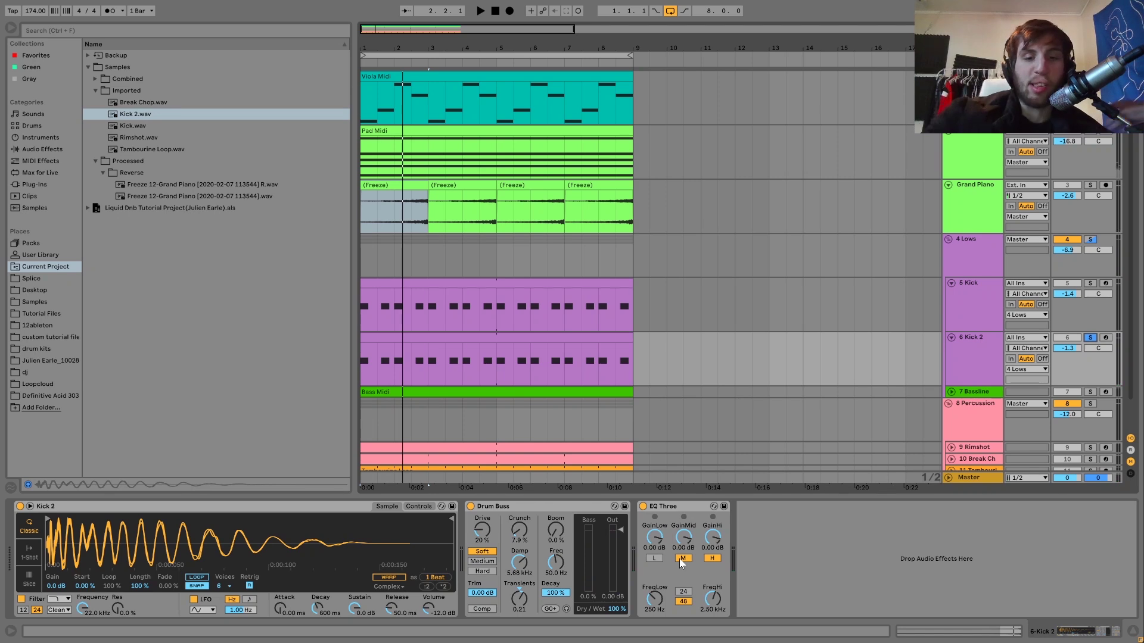
{"action": "key", "text": "space"}
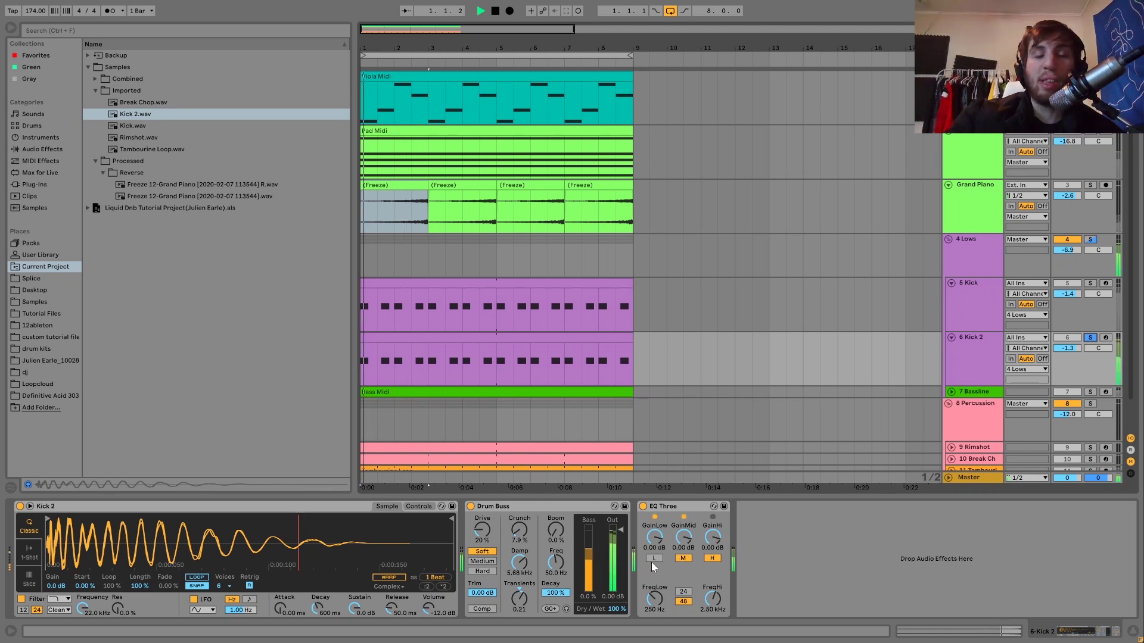
Step: Solo Kick together with Kick 2, listen to the layered kicks and preview the Kick 2.wav and Kick.wav samples
{"action": "left_click", "coordinate": [985, 310]}
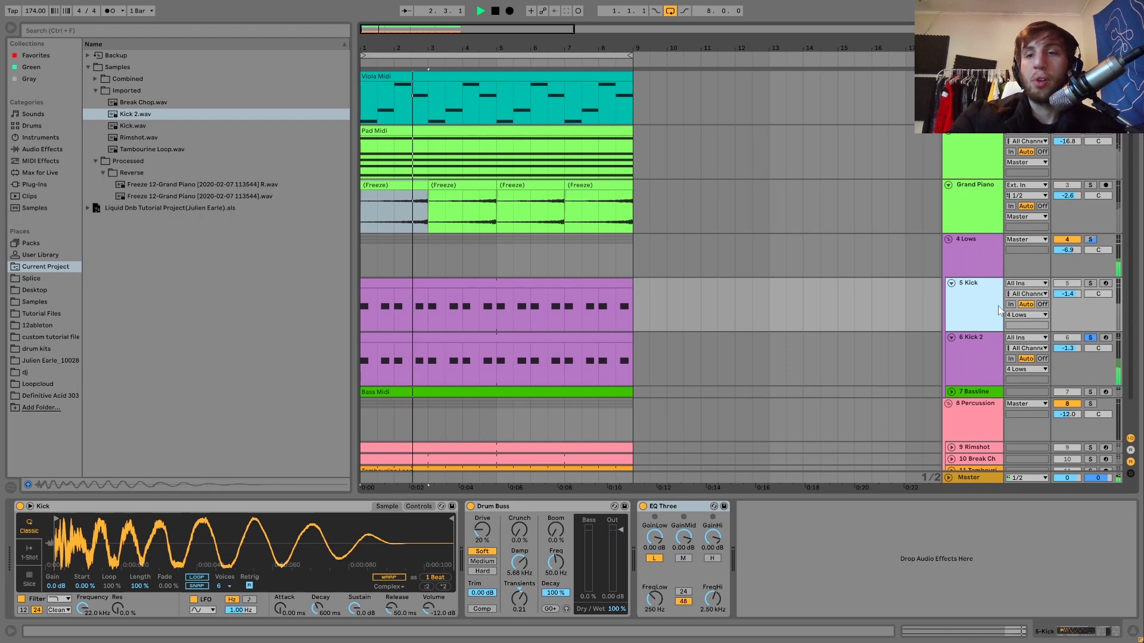
{"action": "key", "text": "space"}
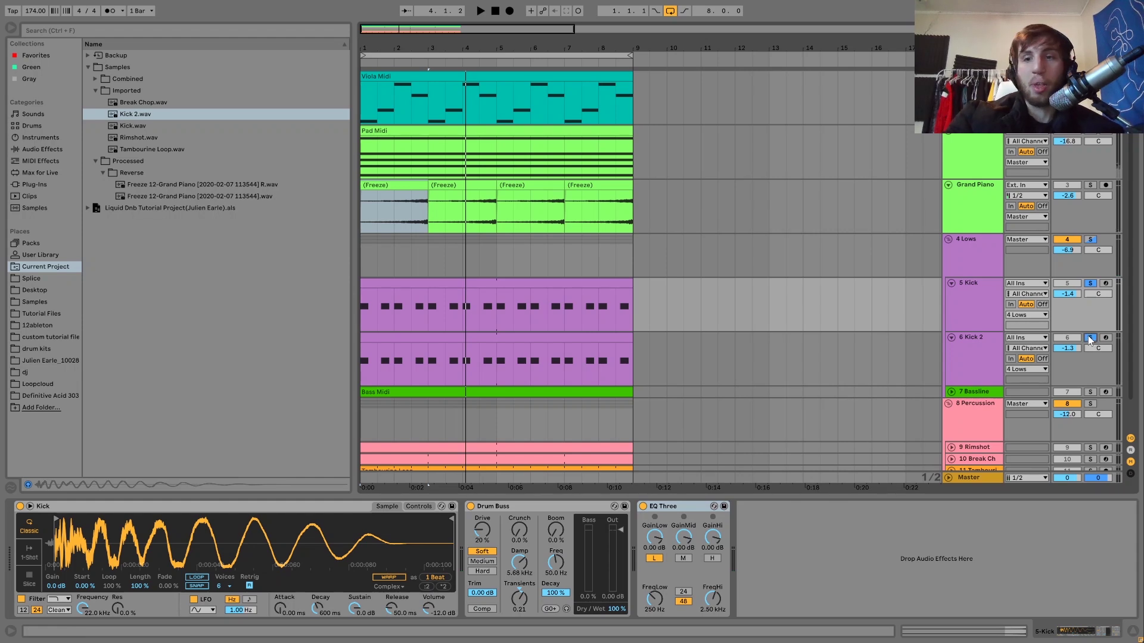
{"action": "key", "text": "space"}
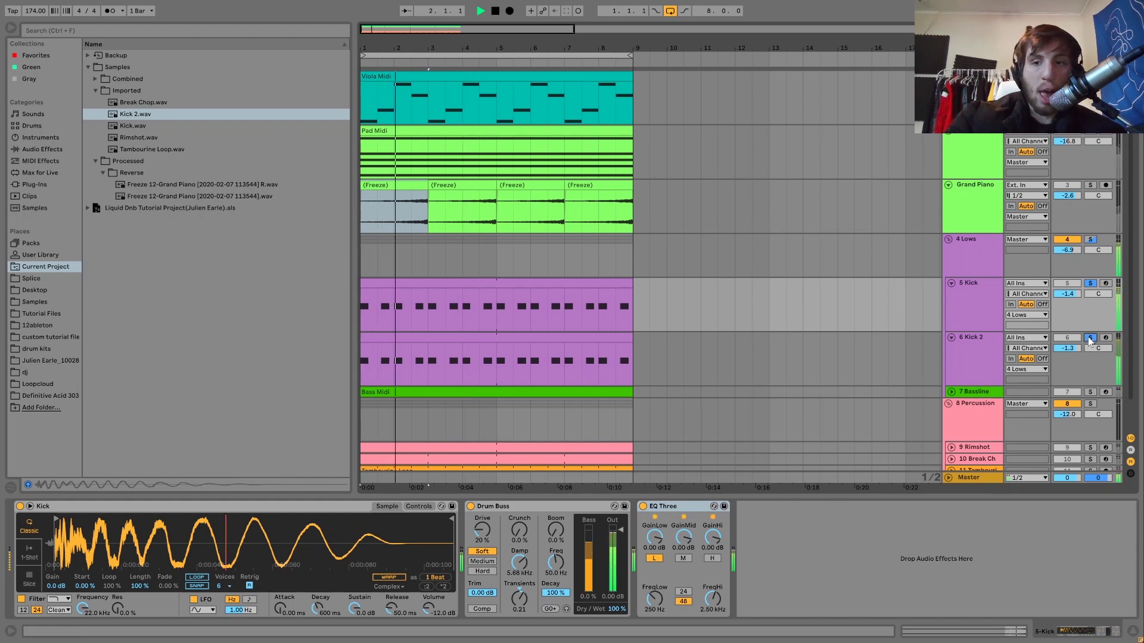
{"action": "key", "text": "space"}
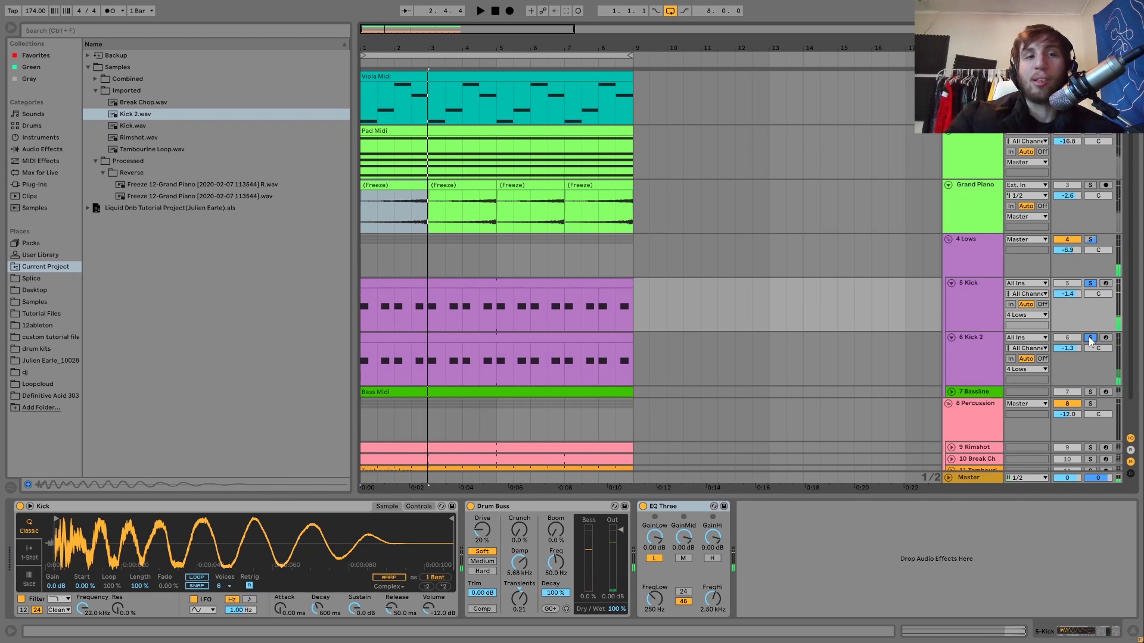
{"action": "left_click", "coordinate": [130, 116]}
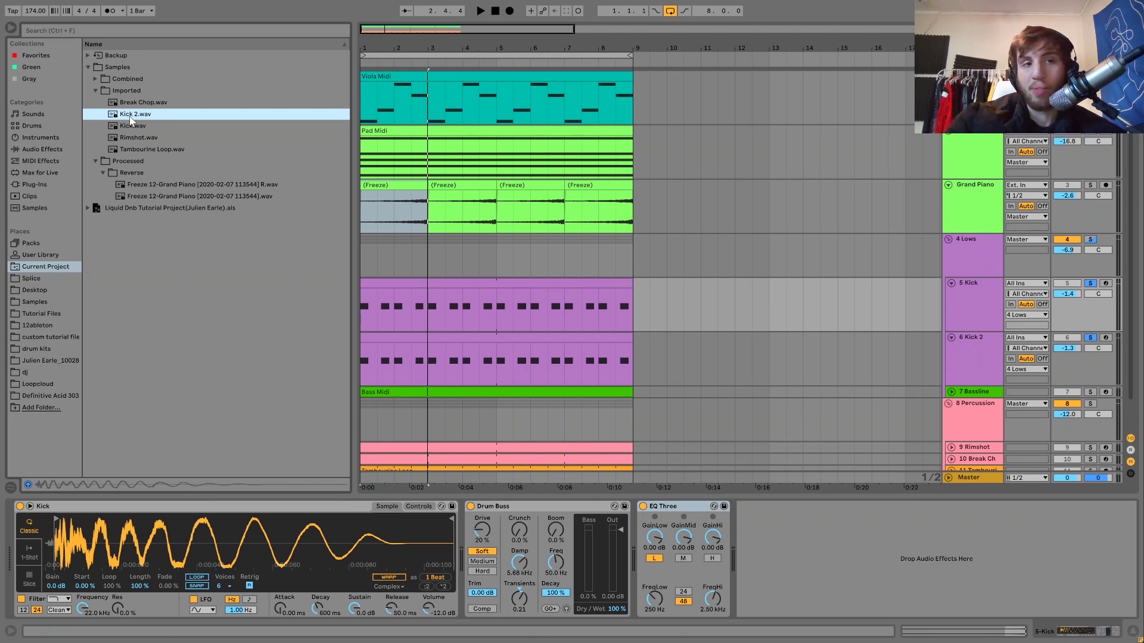
{"action": "key", "text": "Down"}
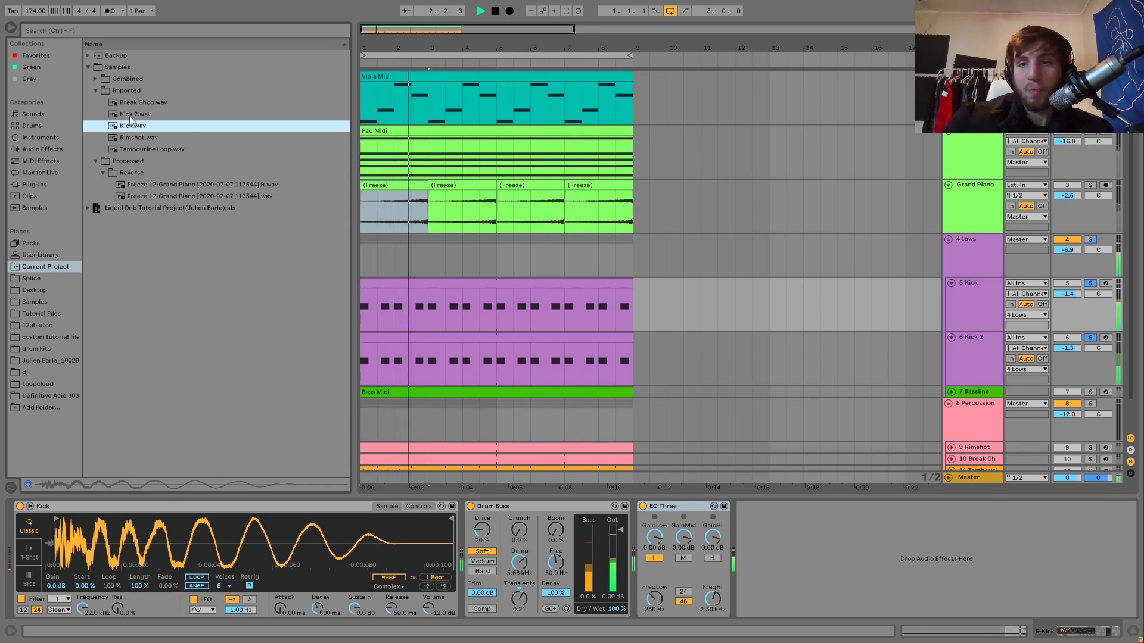
Step: Compare the Kick 2 and Kick device chains while playing both soloed kicks together
{"action": "left_click", "coordinate": [959, 345]}
{"action": "key", "text": "space"}
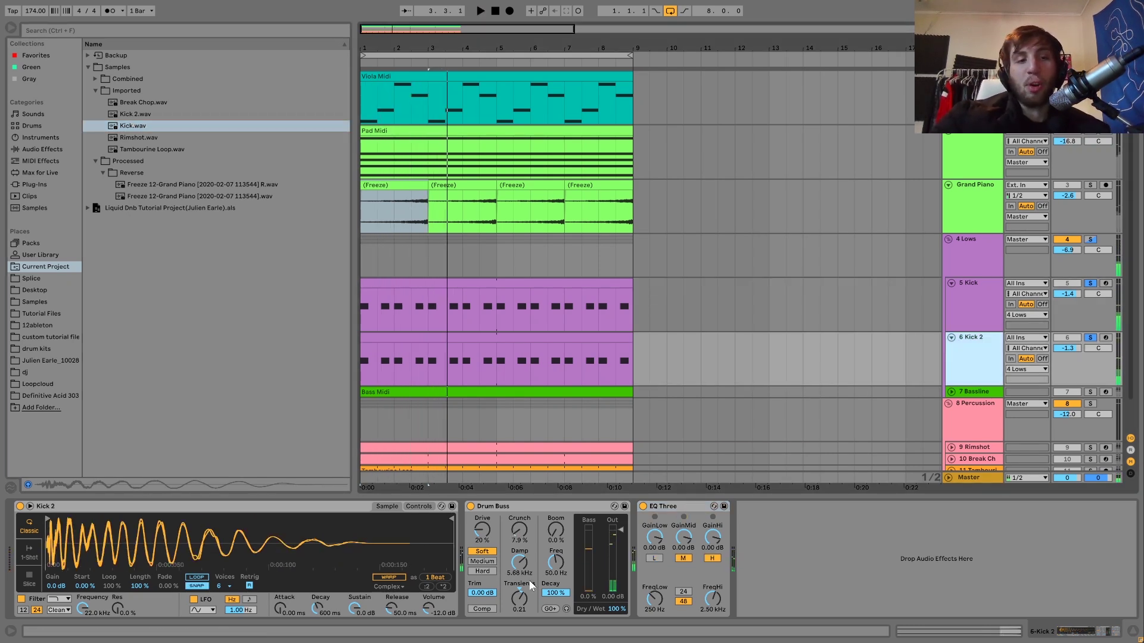
{"action": "left_click", "coordinate": [979, 308]}
{"action": "key", "text": "space"}
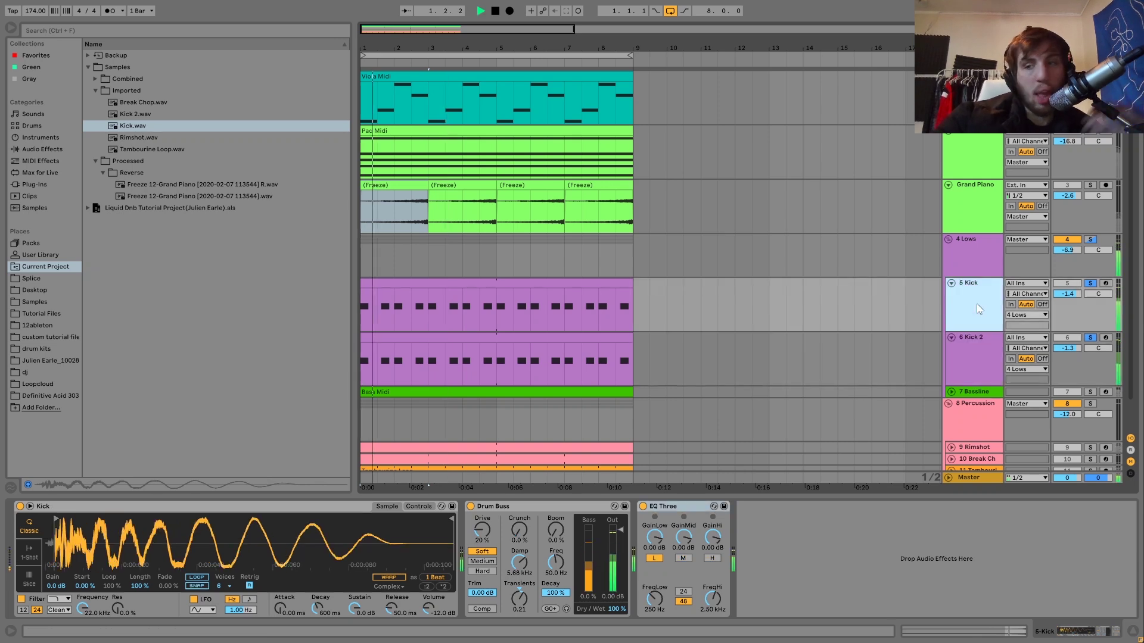
{"action": "key", "text": "space"}
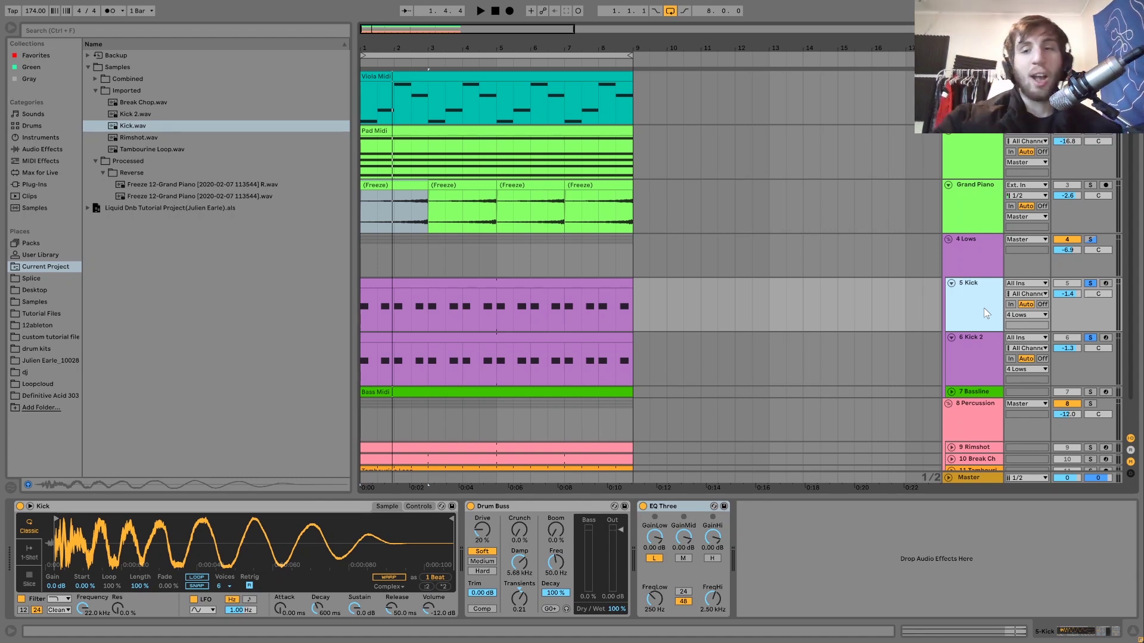
{"action": "key", "text": "space"}
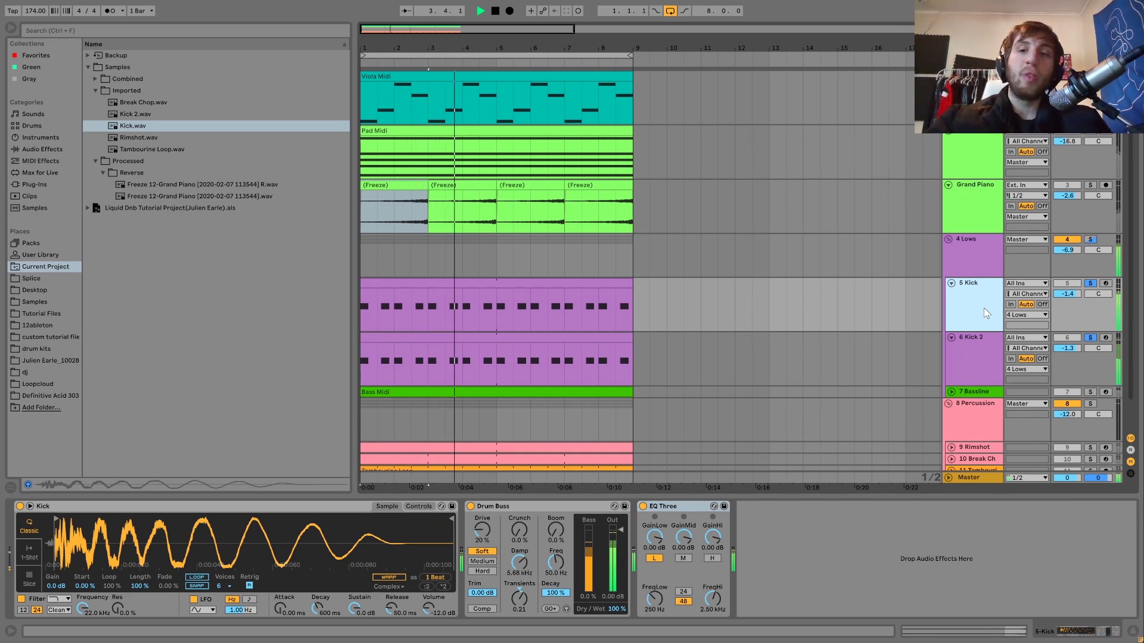
{"action": "key", "text": "space"}
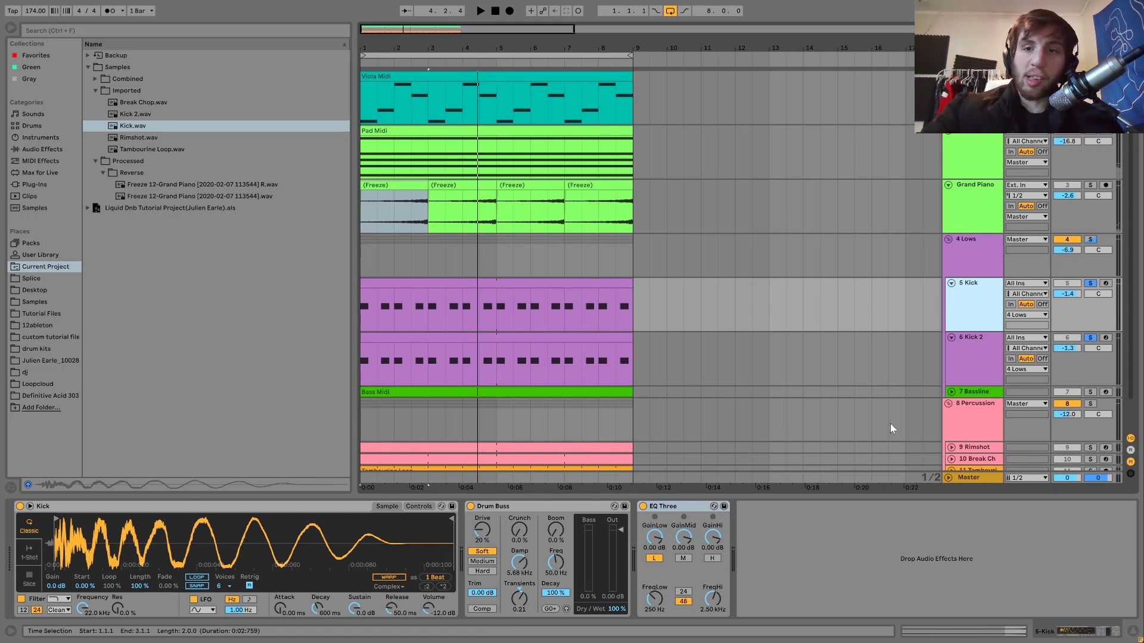
{"action": "left_click", "coordinate": [986, 363]}
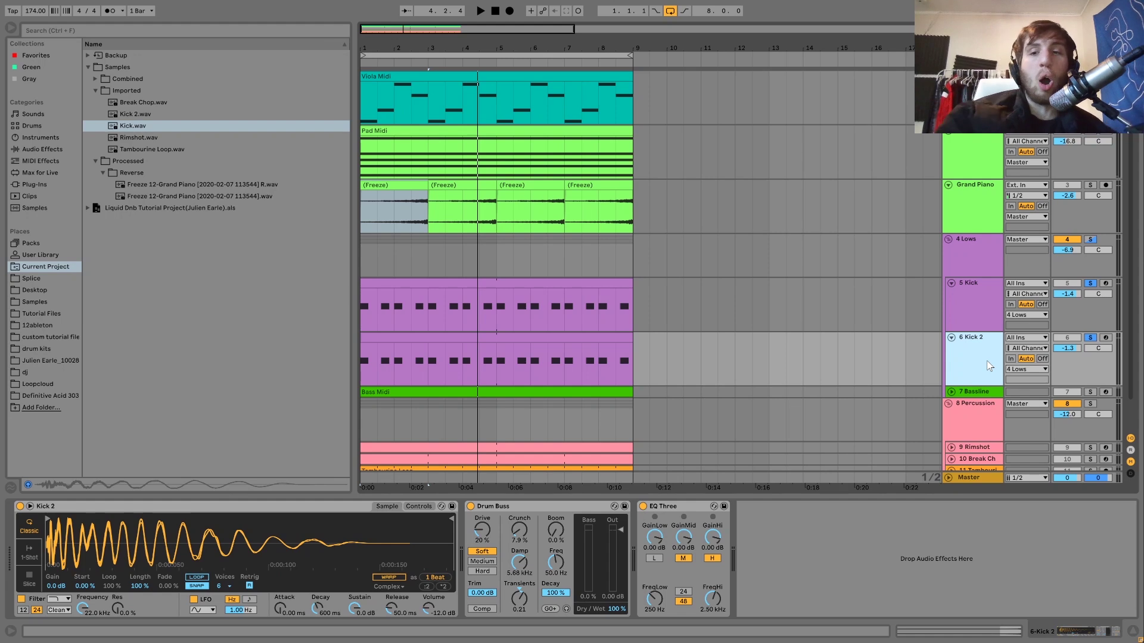
{"action": "key", "text": "space"}
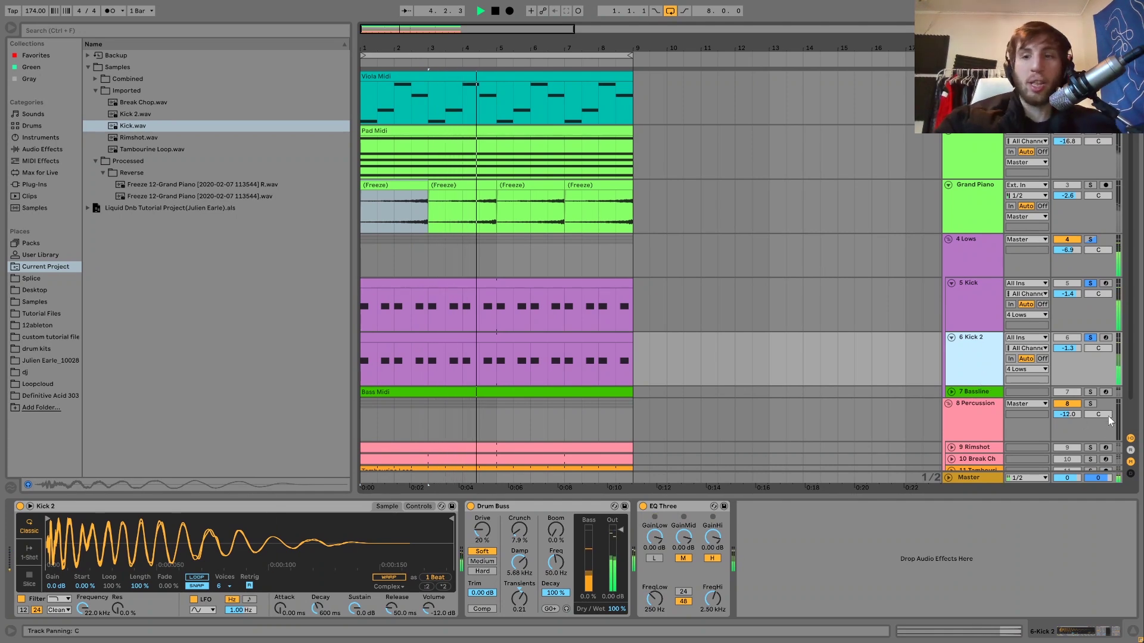
{"action": "key", "text": "space"}
Step: Solo the Bassline track alone and play it, unfolding the track to show its MIDI notes
{"action": "left_click", "coordinate": [992, 393]}
{"action": "left_click", "coordinate": [1090, 392]}
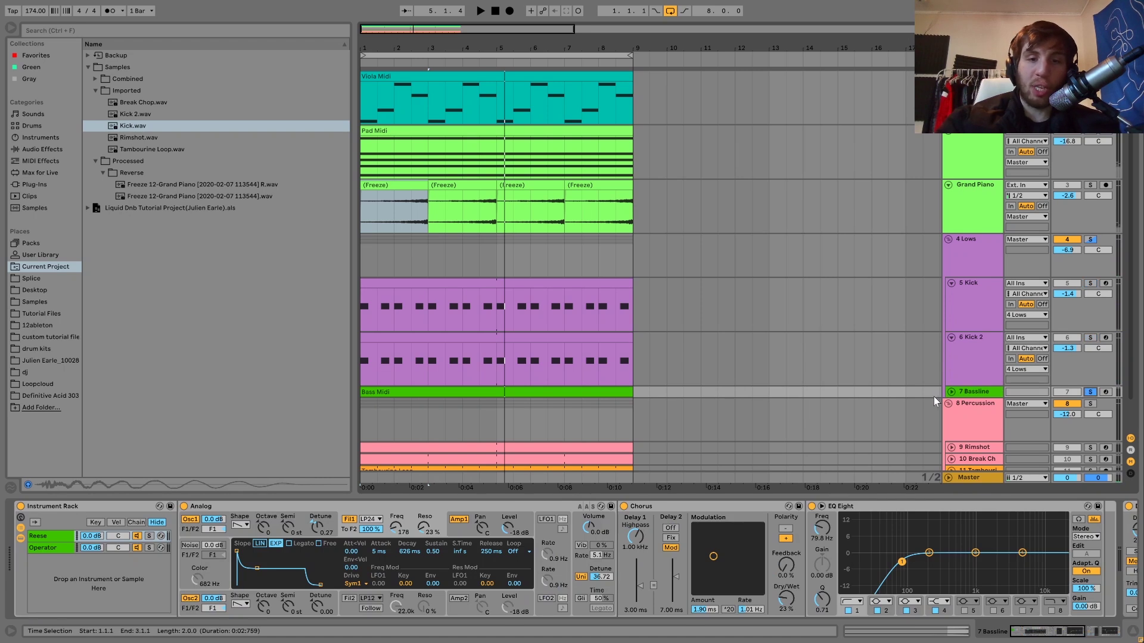
{"action": "key", "text": "space"}
{"action": "left_click", "coordinate": [951, 392]}
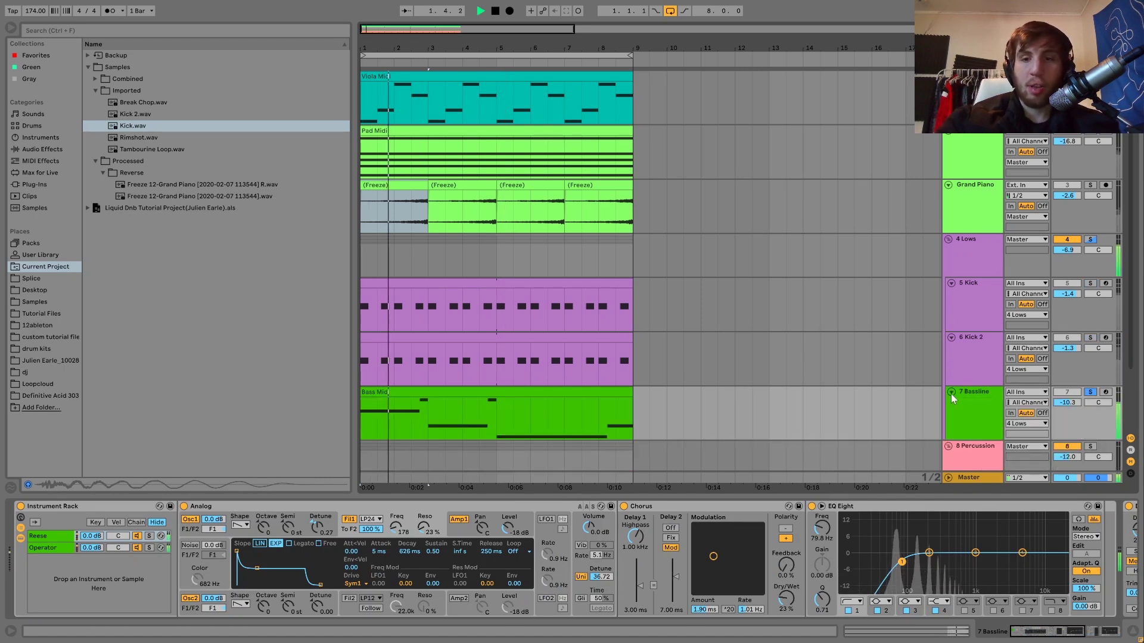
Step: Open the Bass Midi clip's notes, select the long A0 note at bar 3 and F#0 note at bar 5, and play the clip
{"action": "scroll", "coordinate": [703, 416], "scroll_direction": "down", "scroll_amount": 1}
{"action": "double_click", "coordinate": [548, 350]}
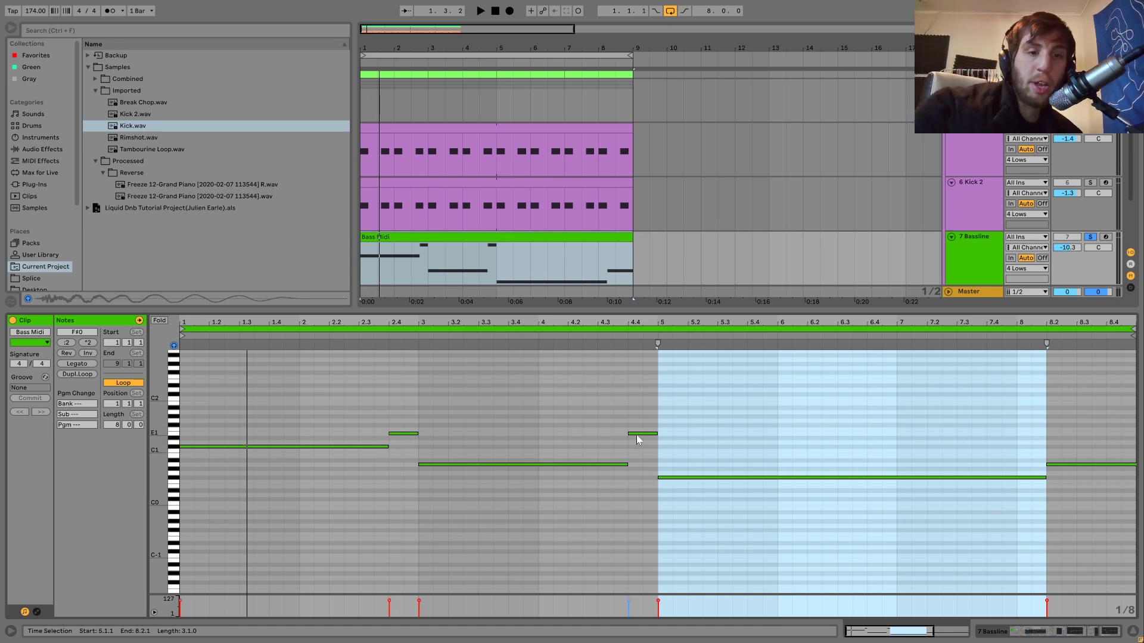
{"action": "left_click_drag", "start_coordinate": [481, 430], "coordinate": [498, 495]}
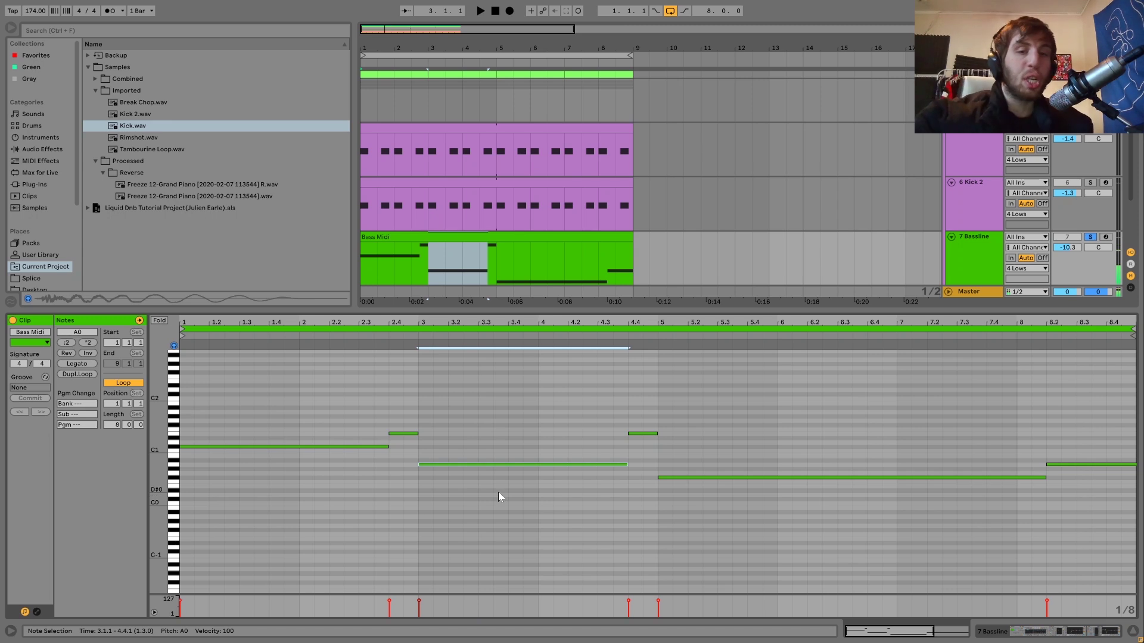
{"action": "left_click_drag", "start_coordinate": [685, 457], "coordinate": [682, 494]}
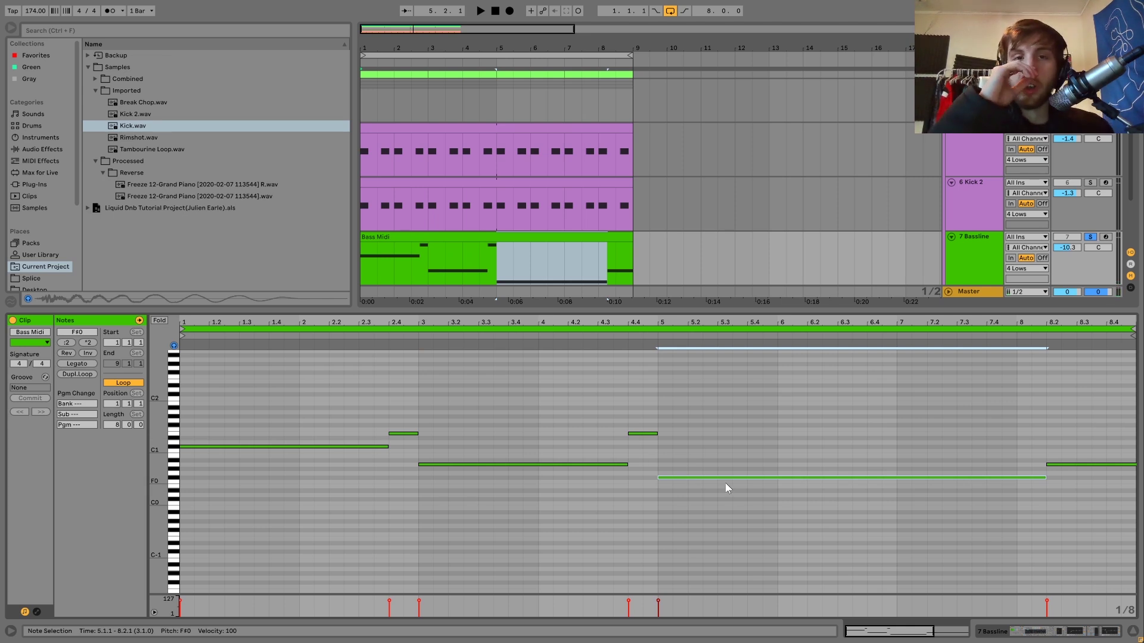
{"action": "key", "text": "space"}
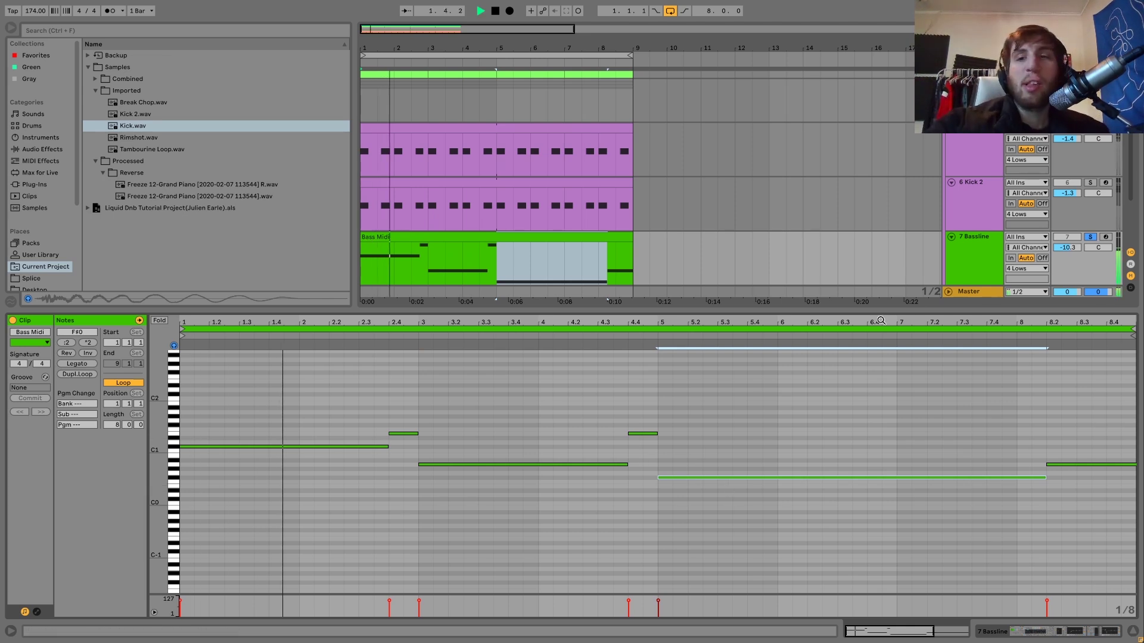
{"action": "key", "text": "space"}
Step: Return to the Bassline devices, select the whole Bass Midi clip and play it with the Pad track soloed alongside
{"action": "left_click", "coordinate": [967, 262]}
{"action": "scroll", "coordinate": [968, 262], "scroll_direction": "up", "scroll_amount": 3}
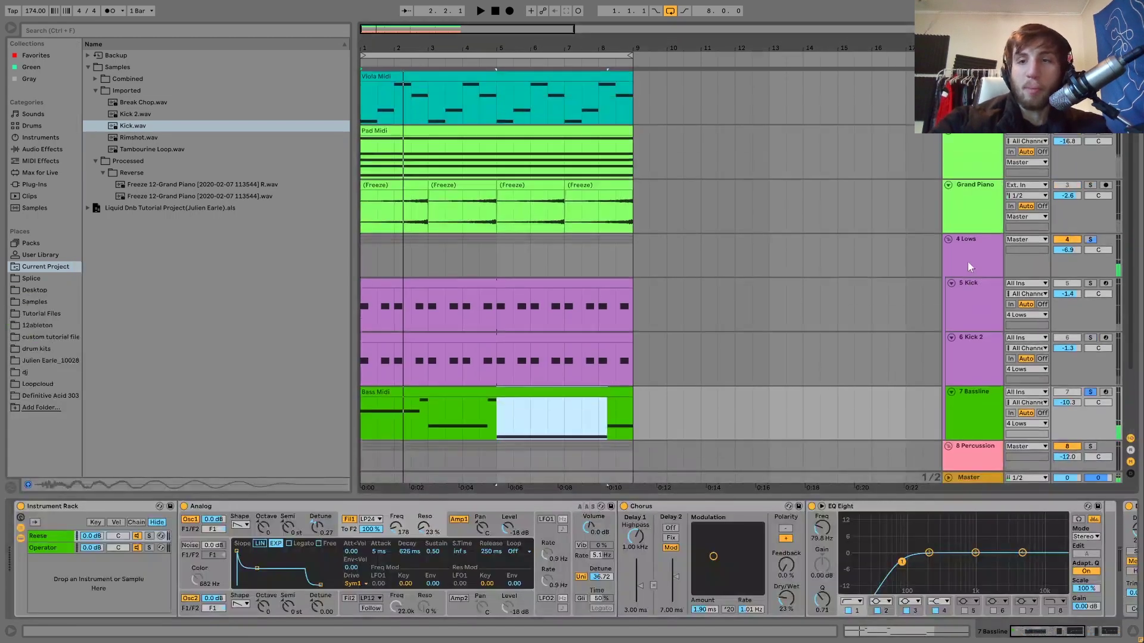
{"action": "left_click", "coordinate": [535, 392]}
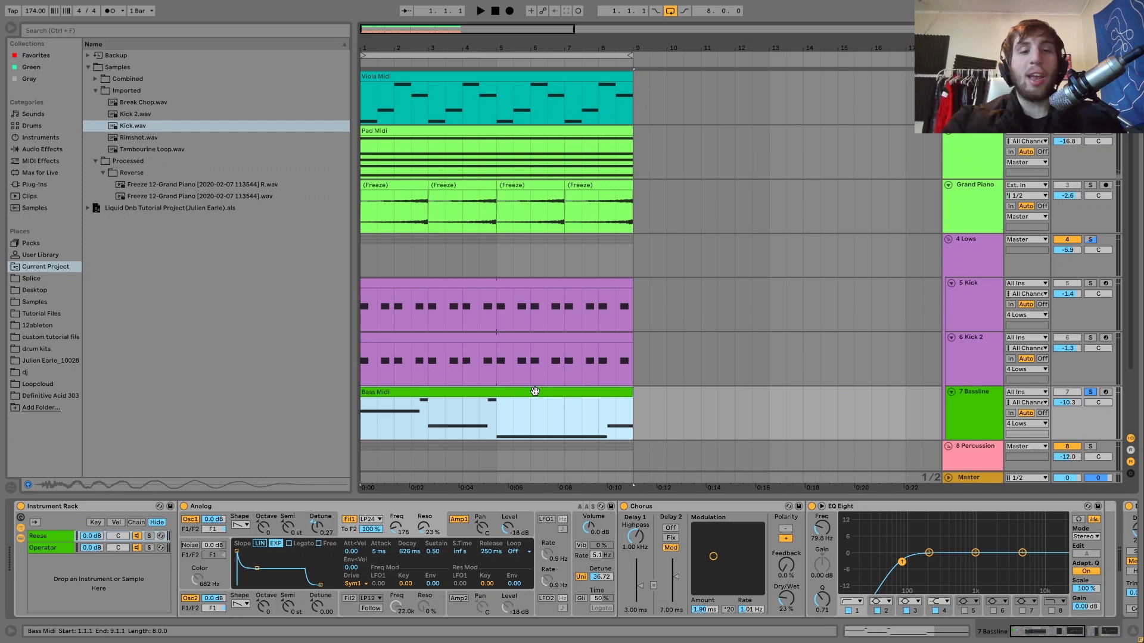
{"action": "key", "text": "space"}
{"action": "left_click", "coordinate": [1091, 143]}
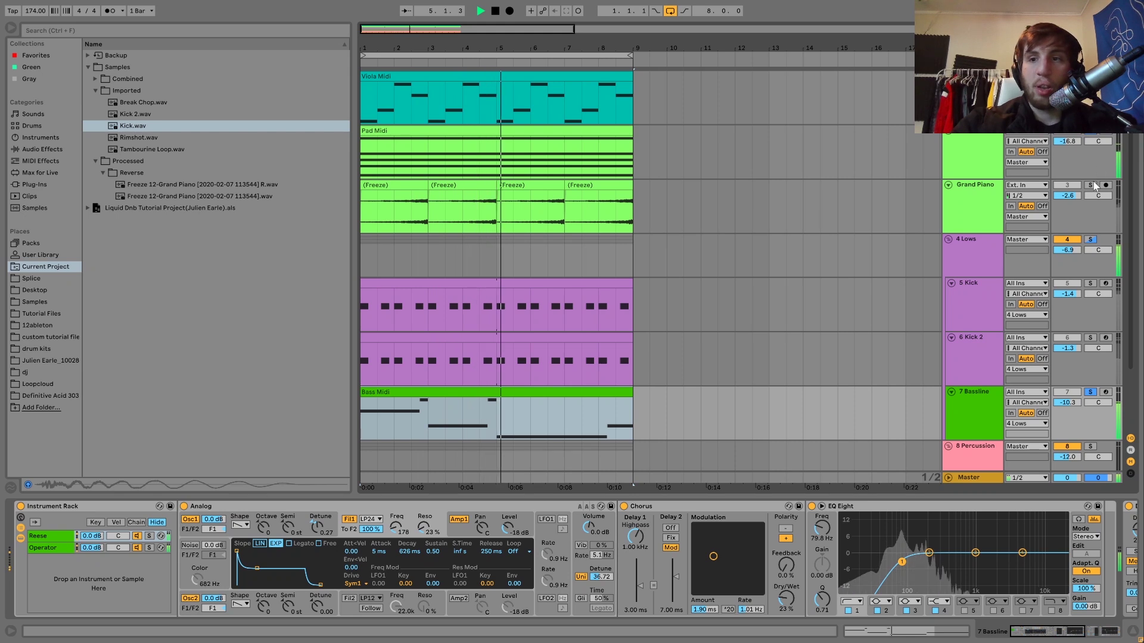
{"action": "left_click", "coordinate": [1089, 139]}
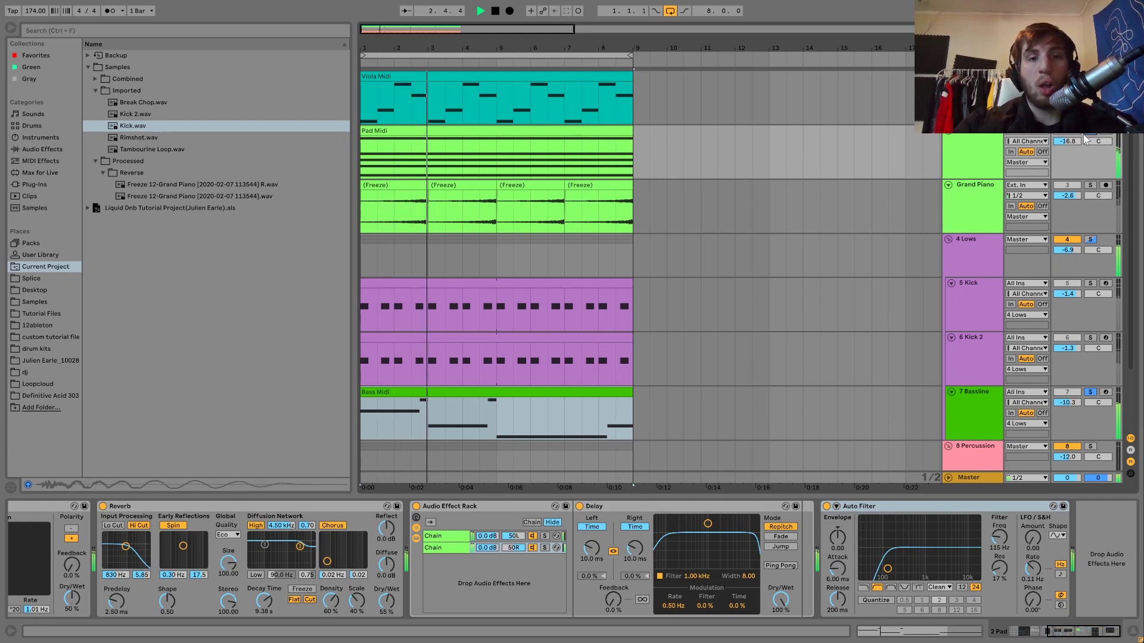
{"action": "key", "text": "space"}
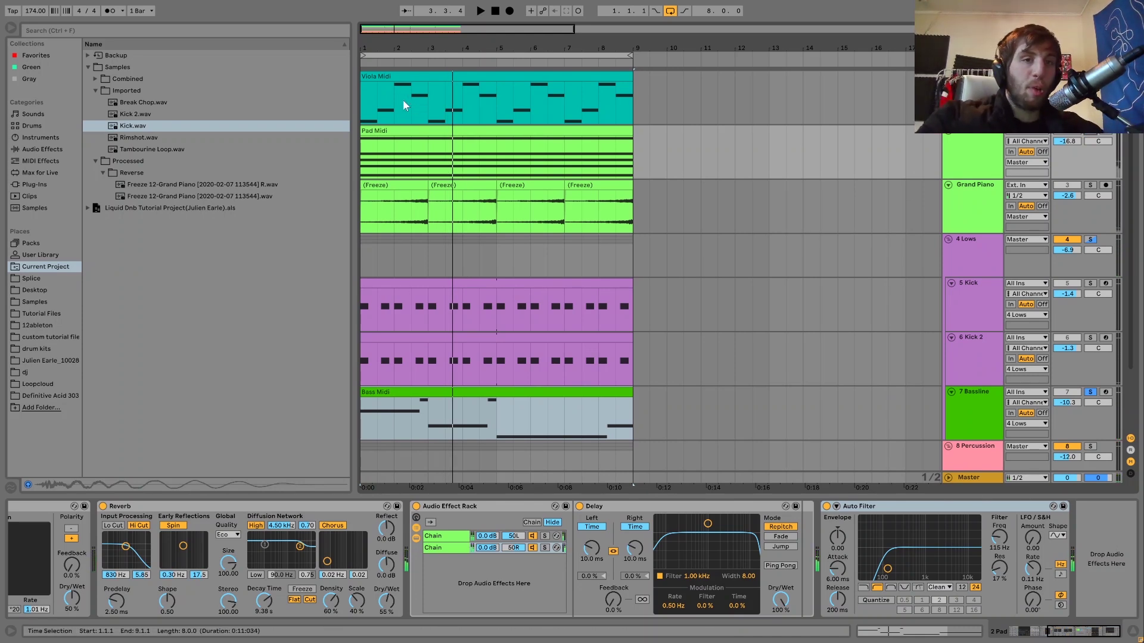
Step: Solo the Reese chain and the Operator chain of the Bassline's Instrument Rack in turn and listen to each
{"action": "scroll", "coordinate": [570, 460], "scroll_direction": "down", "scroll_amount": 3}
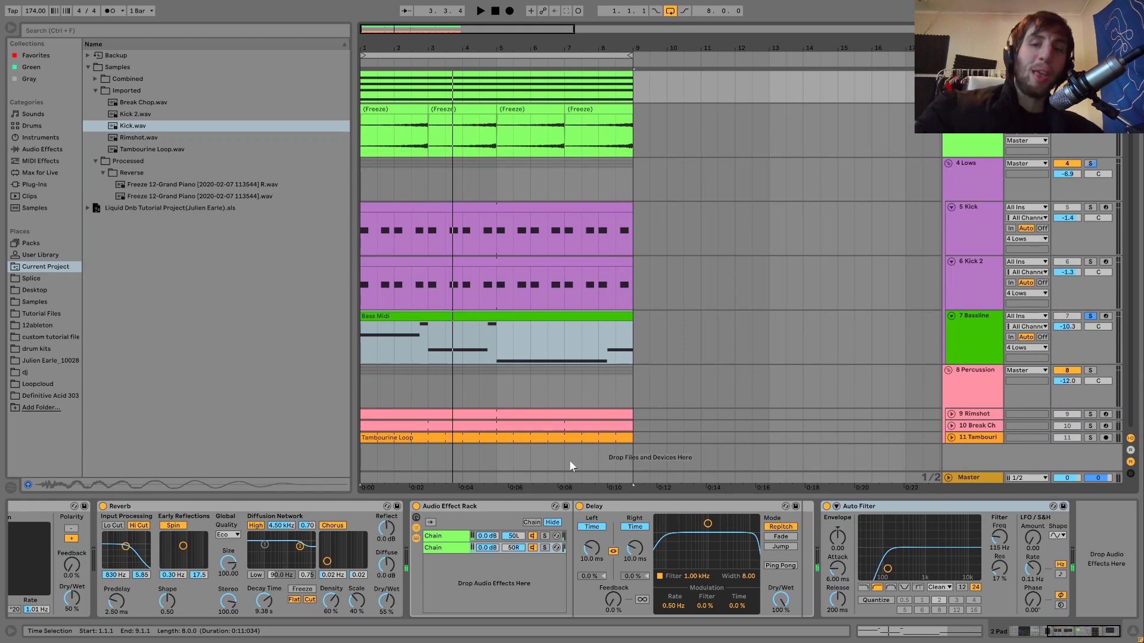
{"action": "left_click", "coordinate": [976, 339]}
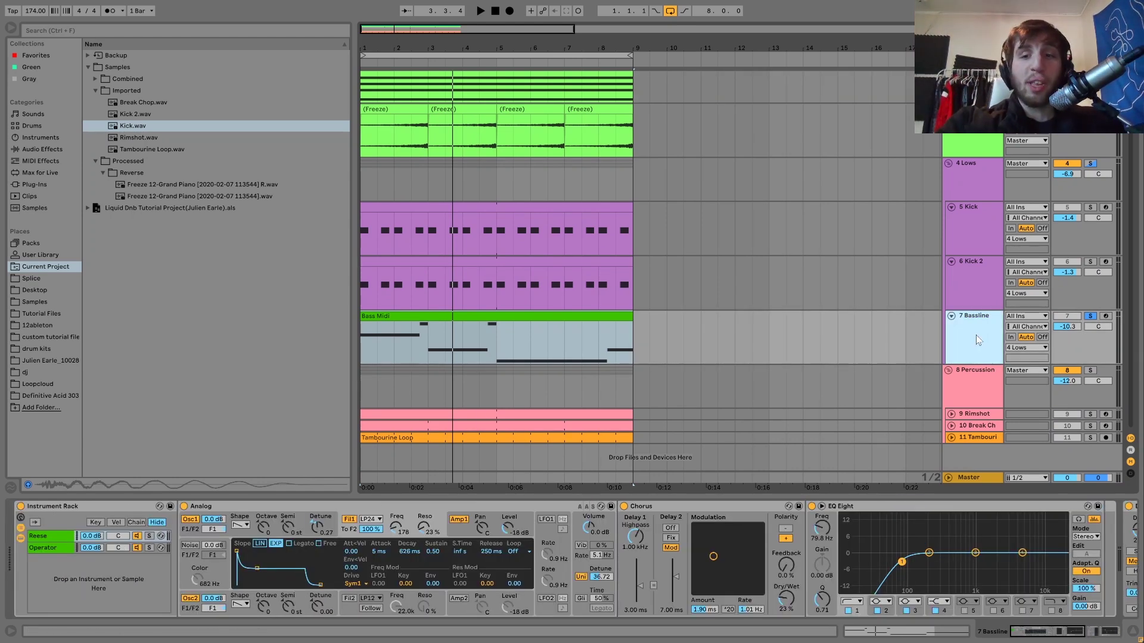
{"action": "left_click", "coordinate": [150, 536]}
{"action": "key", "text": "space"}
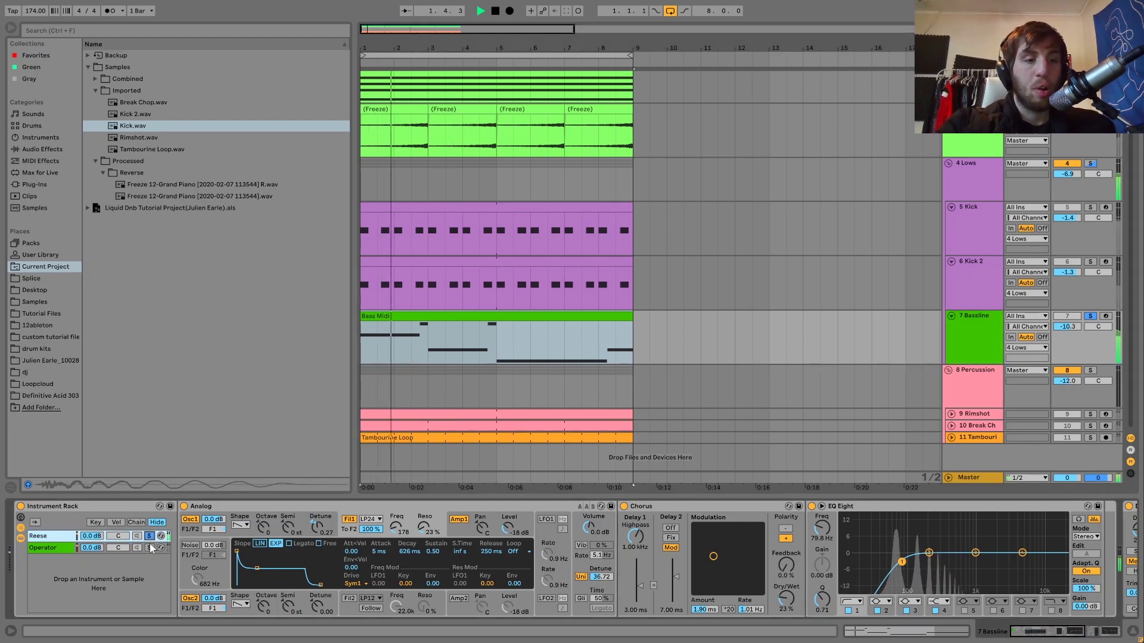
{"action": "left_click", "coordinate": [150, 547]}
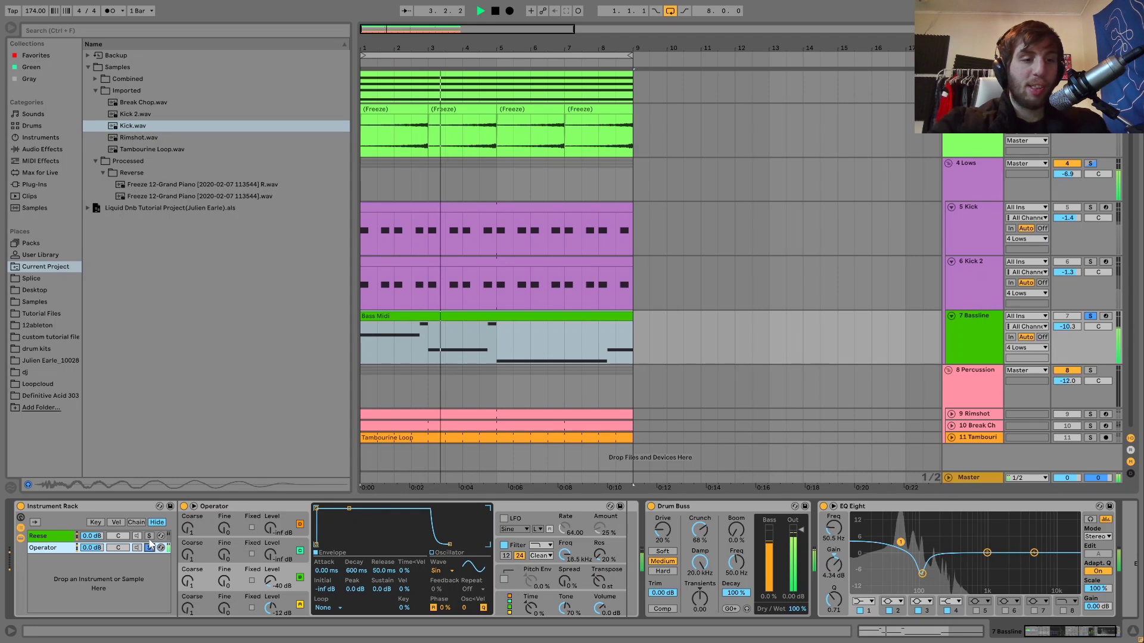
Step: Solo the Reese chain of the Bassline's Instrument Rack, show the Analog's Amp1 envelope and play the chain
{"action": "left_click", "coordinate": [150, 538]}
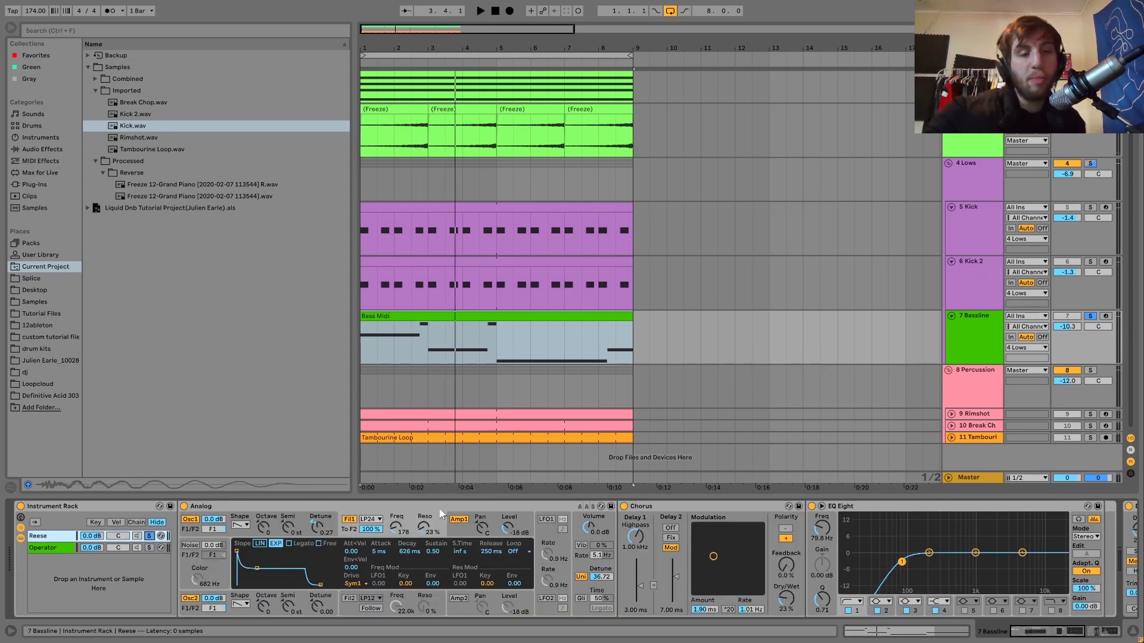
{"action": "left_click", "coordinate": [454, 534]}
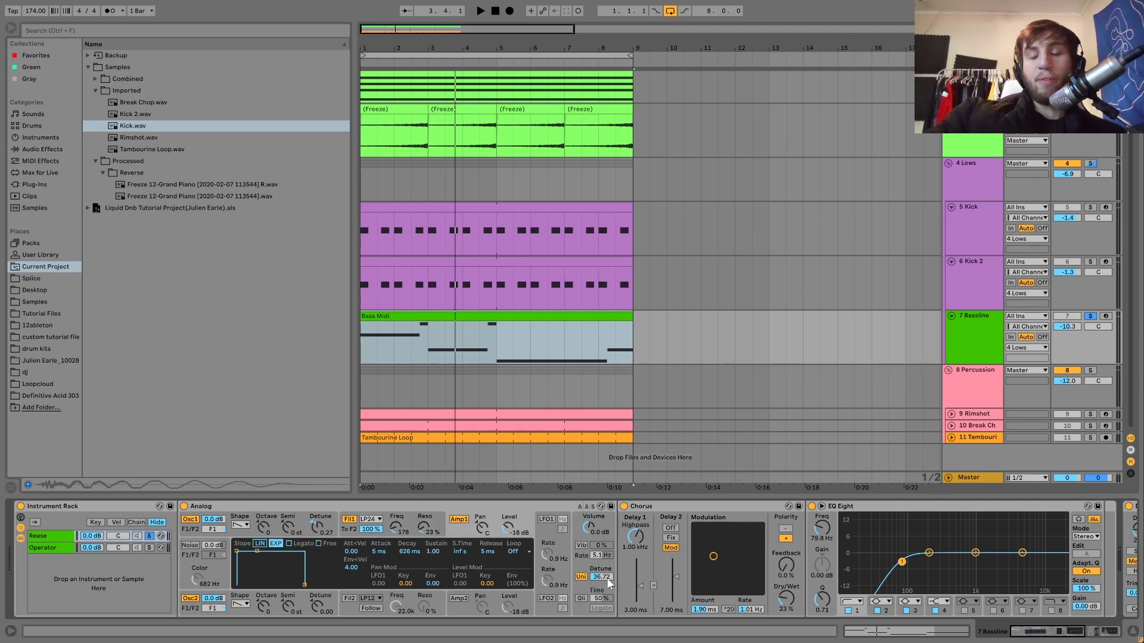
{"action": "scroll", "coordinate": [607, 581], "scroll_direction": "right", "scroll_amount": 3}
{"action": "scroll", "coordinate": [607, 581], "scroll_direction": "left", "scroll_amount": 3}
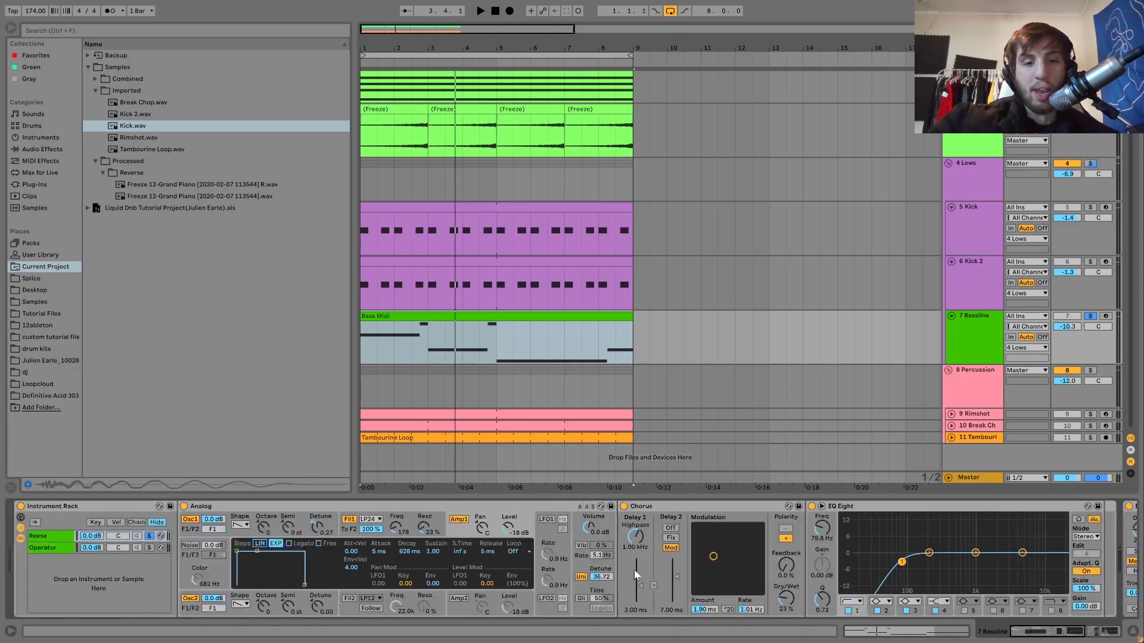
{"action": "key", "text": "space"}
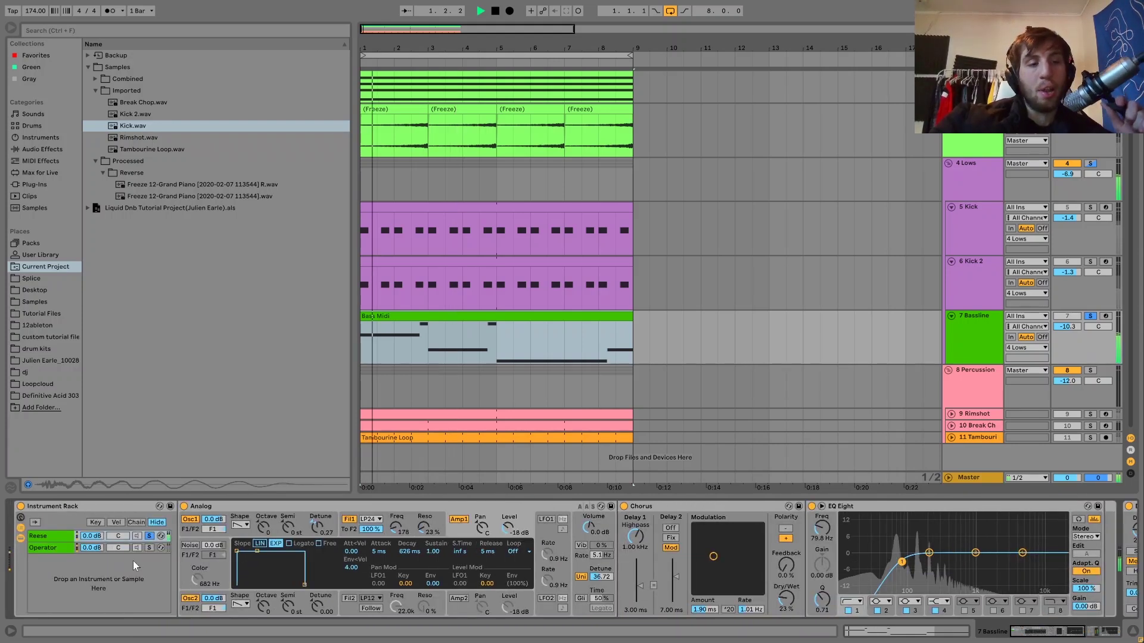
Step: Solo the Operator chain and play it, comparing oscillator B's level at -inf dB and at -40 dB
{"action": "left_click", "coordinate": [150, 549]}
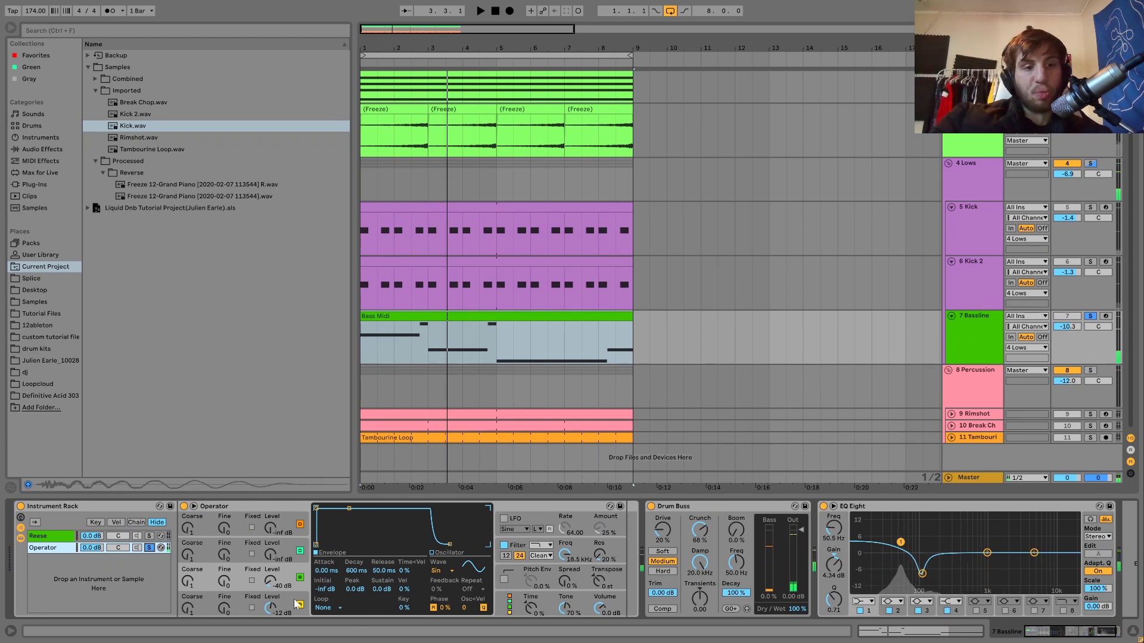
{"action": "key", "text": "space"}
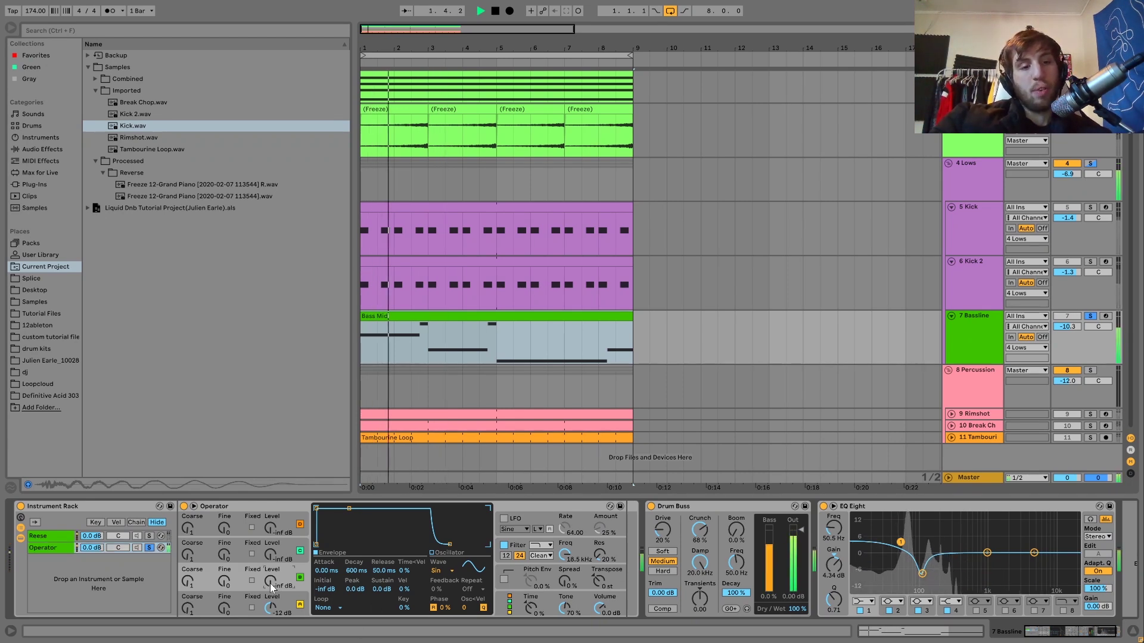
{"action": "mouse_move", "coordinate": [270, 584]}
{"action": "left_mouse_down"}
{"action": "mouse_move", "coordinate": [259, 584]}
{"action": "mouse_move", "coordinate": [279, 580]}
{"action": "left_mouse_up"}
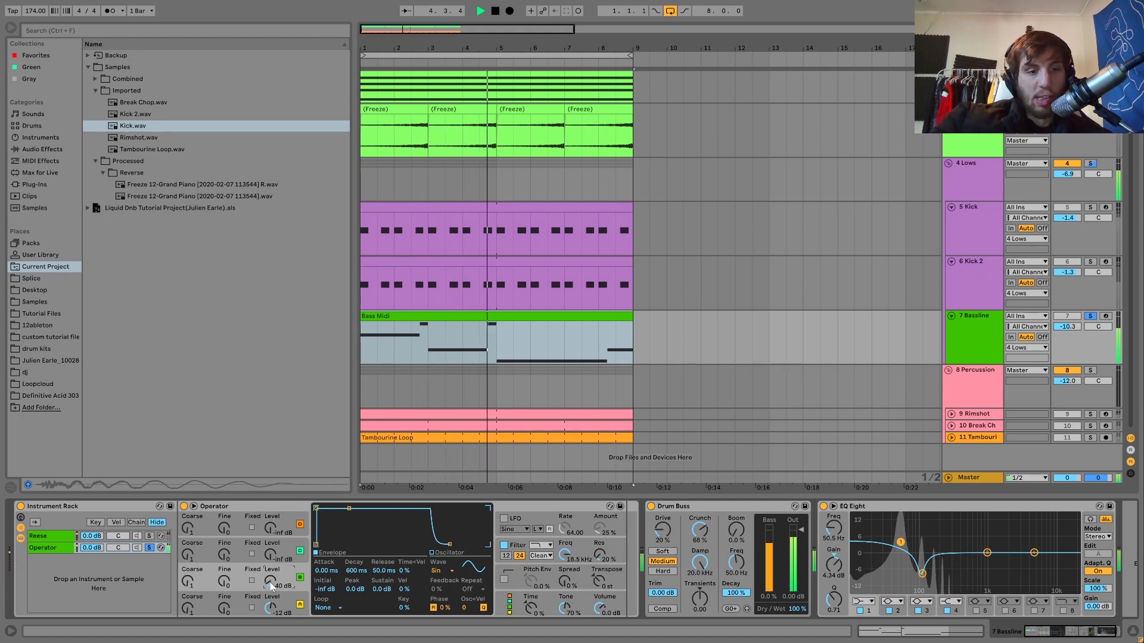
Step: Listen to both bass chains together, then solo the Reese chain and audition it with its EQ Eight toggled
{"action": "left_click", "coordinate": [149, 547]}
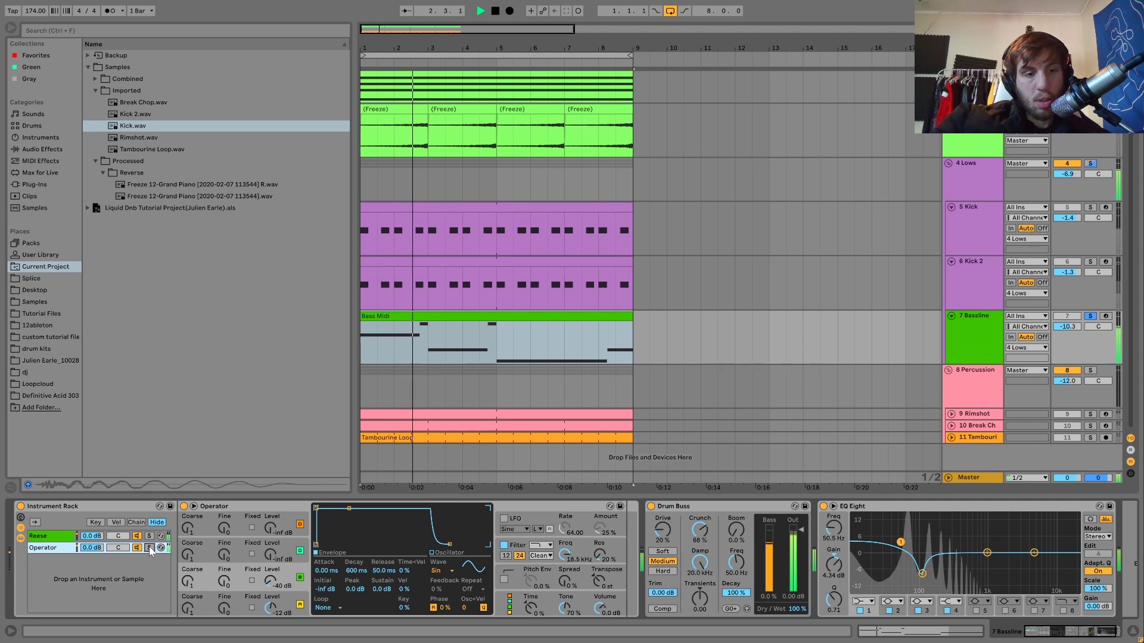
{"action": "left_click", "coordinate": [149, 537]}
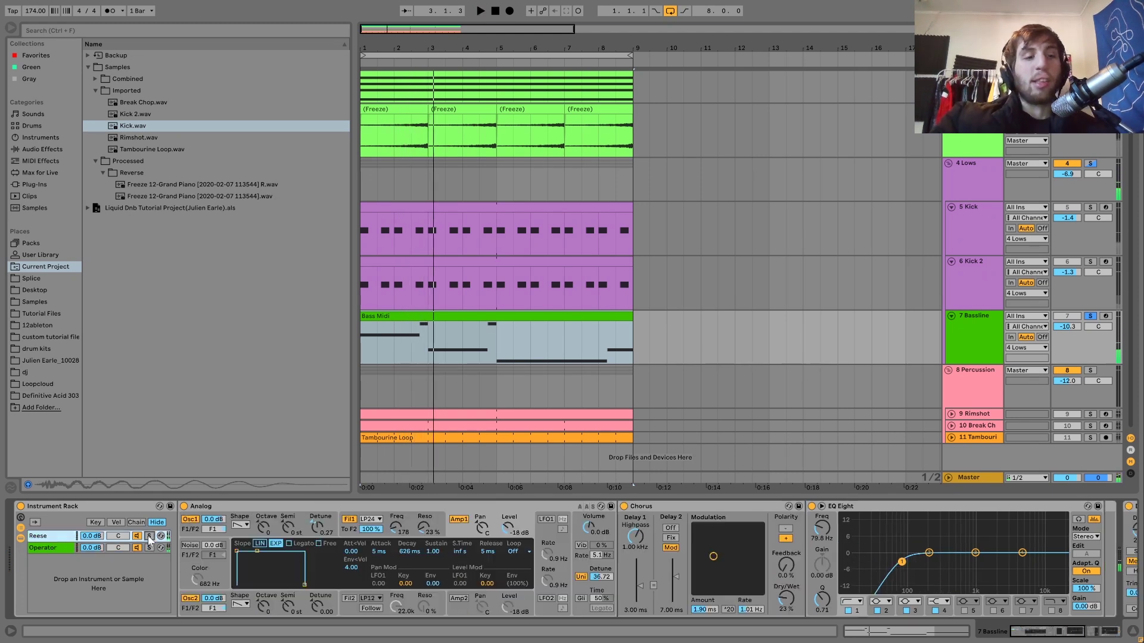
{"action": "left_click", "coordinate": [811, 507]}
{"action": "key", "text": "space"}
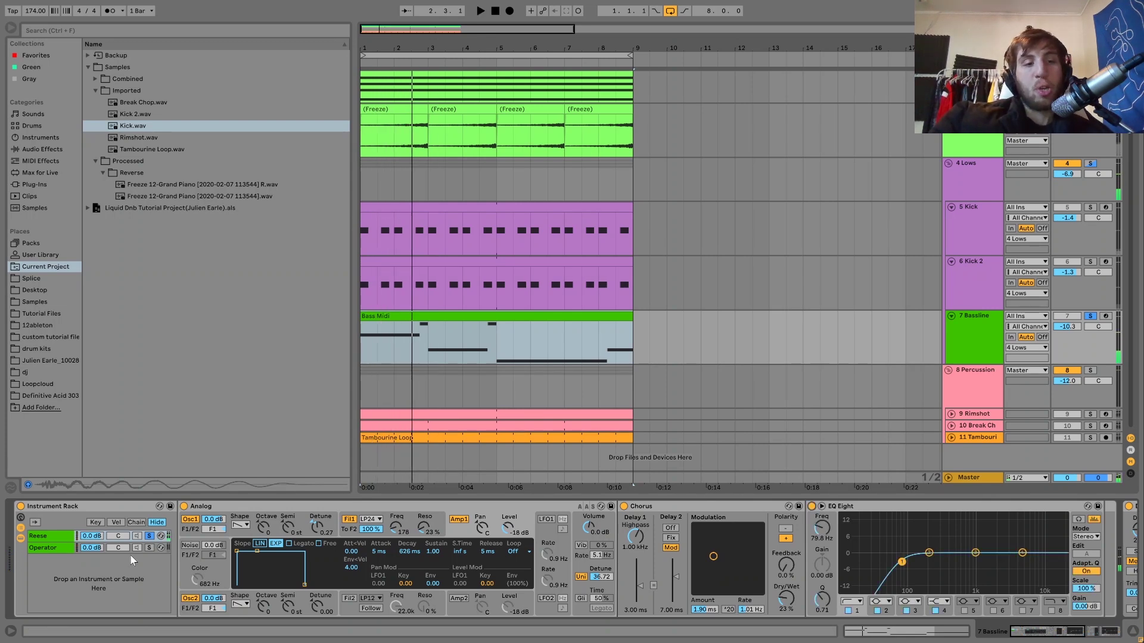
Step: Play the bassline while comparing the Operator chain, the Reese chain and both chains combined
{"action": "left_click", "coordinate": [151, 553]}
{"action": "key", "text": "space"}
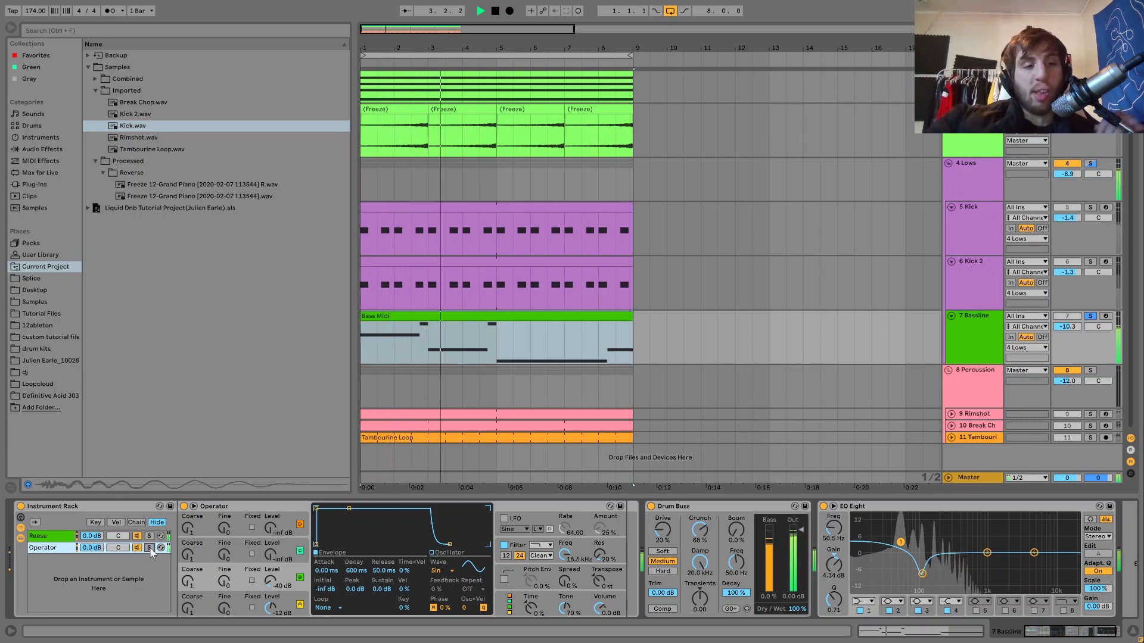
{"action": "left_click", "coordinate": [149, 537]}
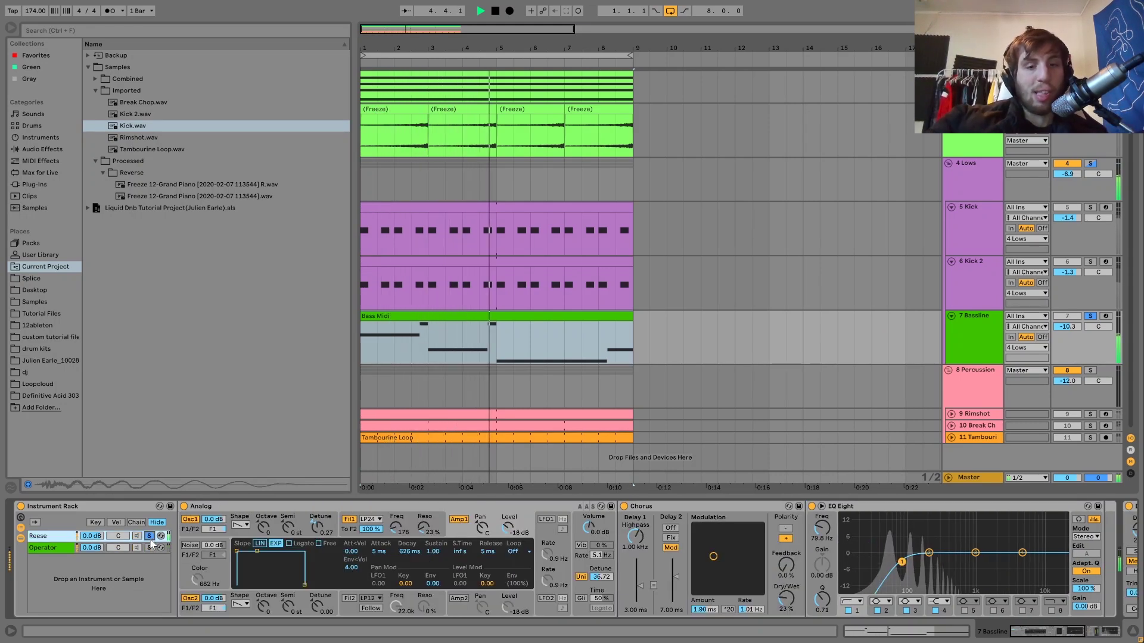
{"action": "left_click", "coordinate": [150, 547]}
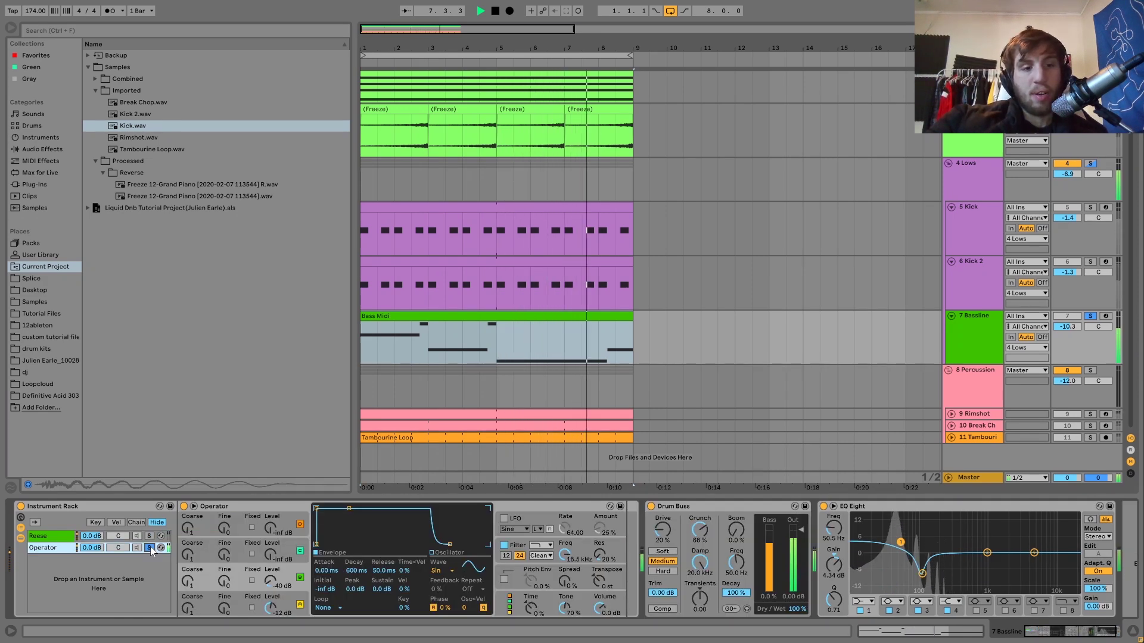
{"action": "left_click", "coordinate": [150, 548]}
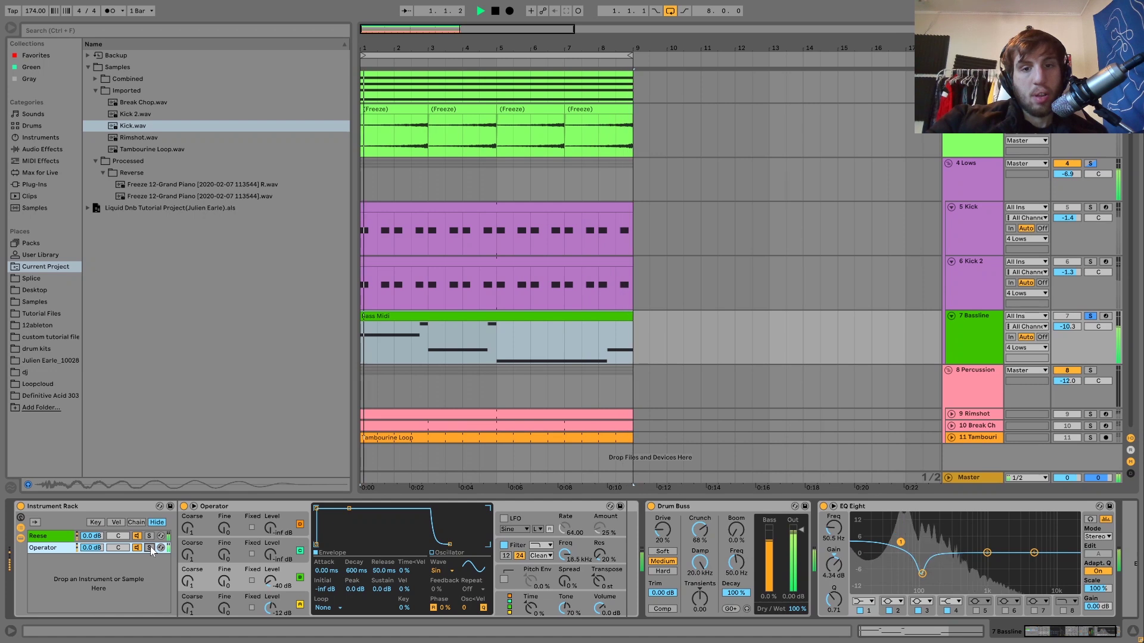
{"action": "key", "text": "space"}
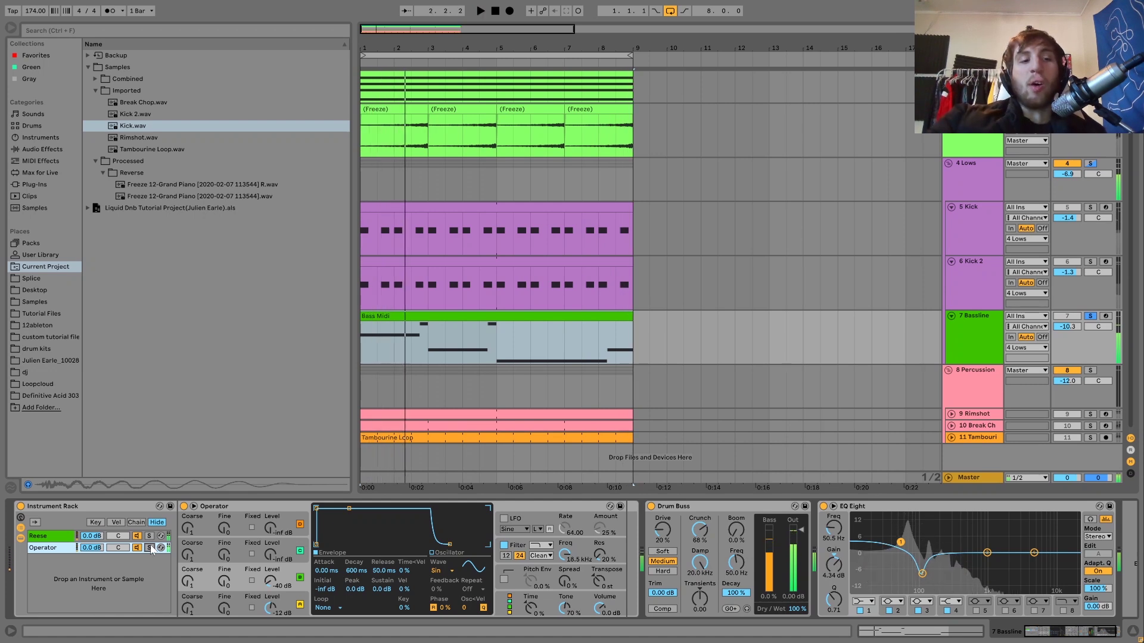
Step: Play the Reese chain soloed, move the solo to the Operator chain, and clear the chain solos
{"action": "left_click", "coordinate": [150, 536]}
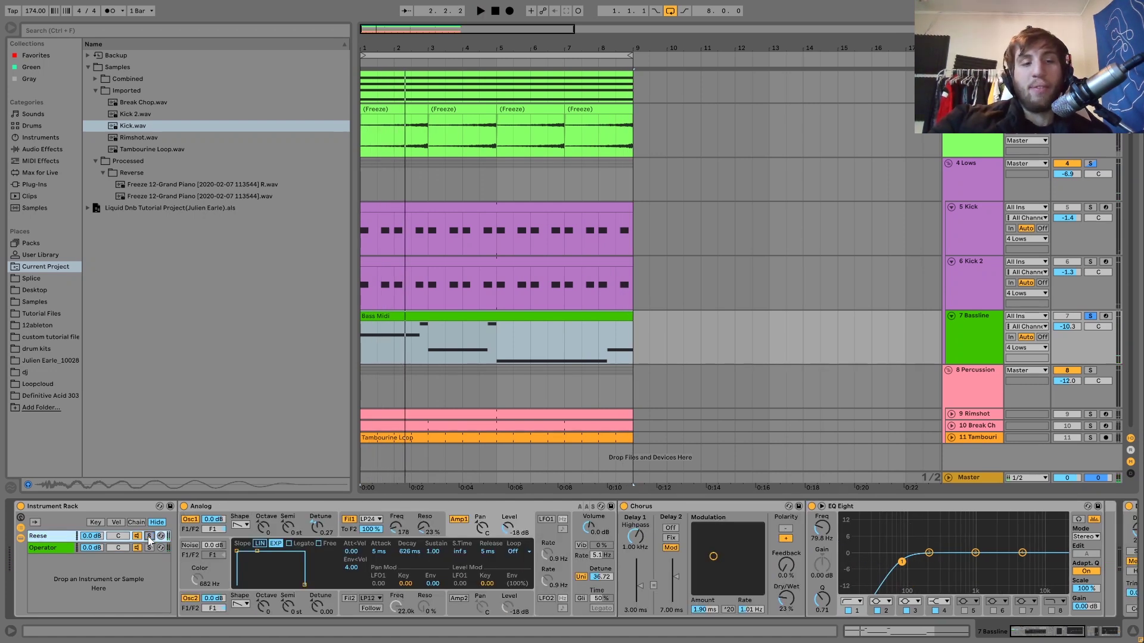
{"action": "key", "text": "space"}
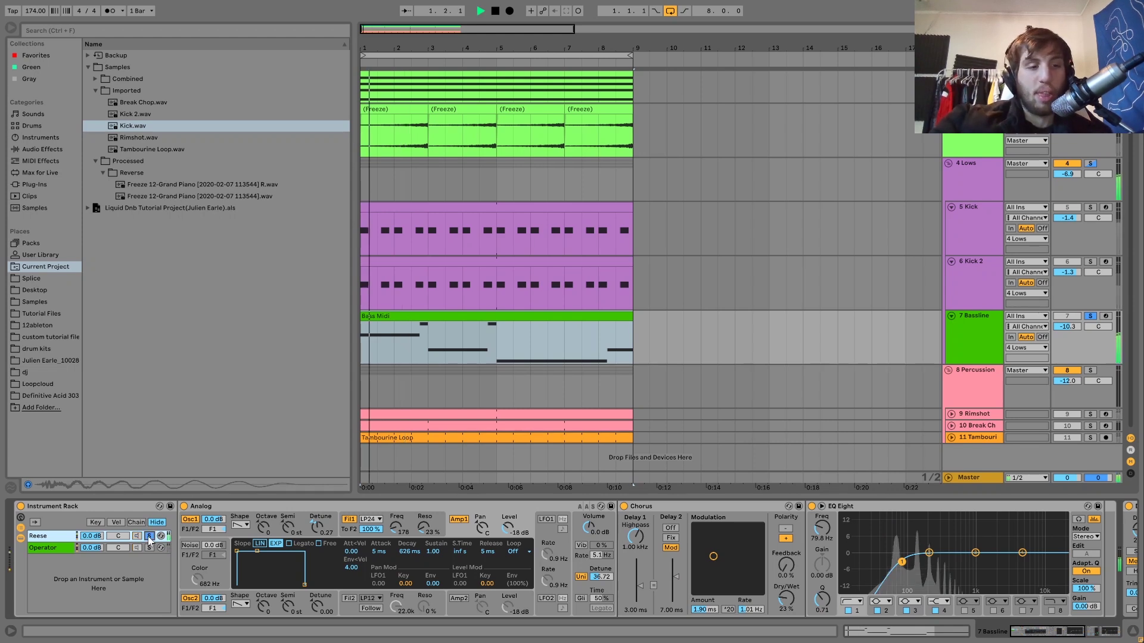
{"action": "left_click", "coordinate": [150, 547]}
{"action": "key", "text": "space"}
{"action": "left_click", "coordinate": [150, 548]}
Step: Hide the rack's chain devices and play the bassline through Drum Buss and EQ Eight, selecting the EQ's 107 Hz dip
{"action": "left_click", "coordinate": [20, 540]}
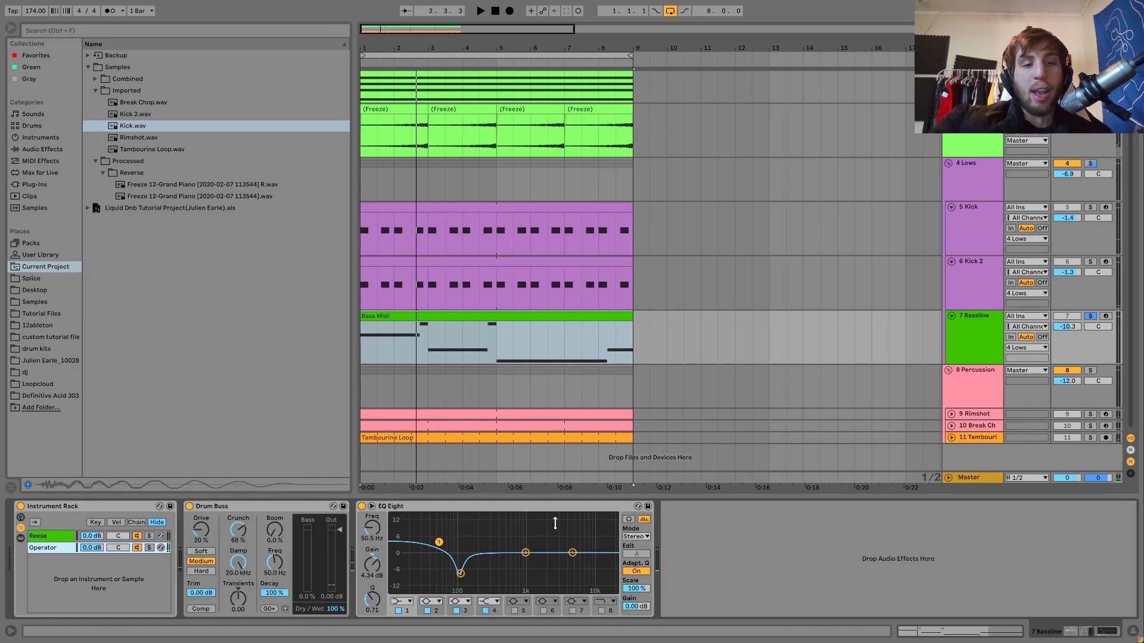
{"action": "key", "text": "space"}
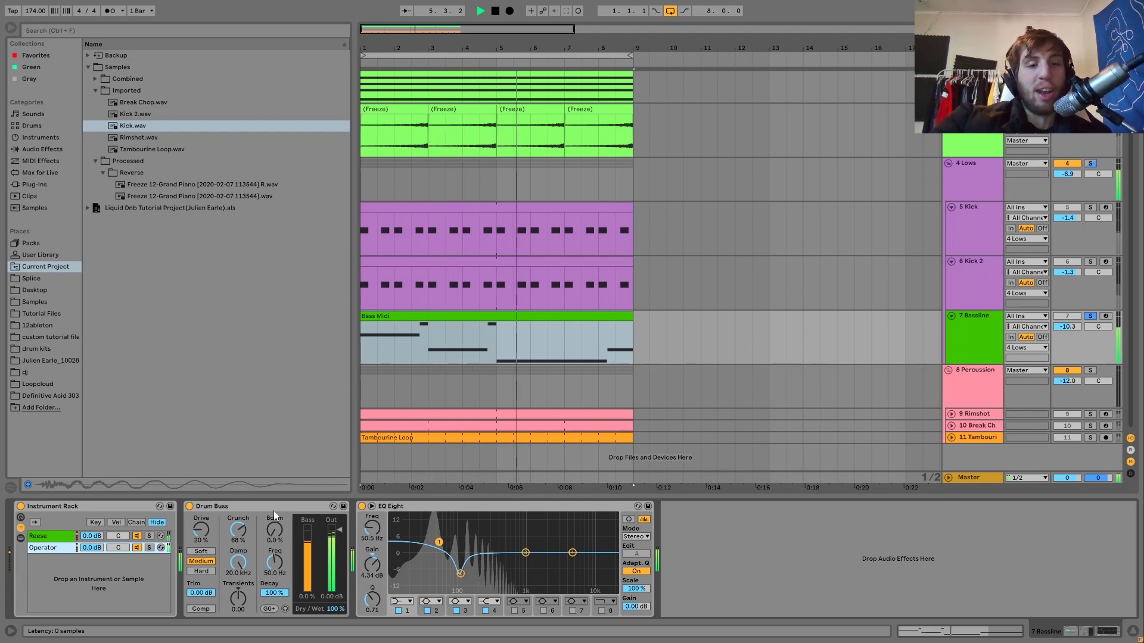
{"action": "key", "text": "space"}
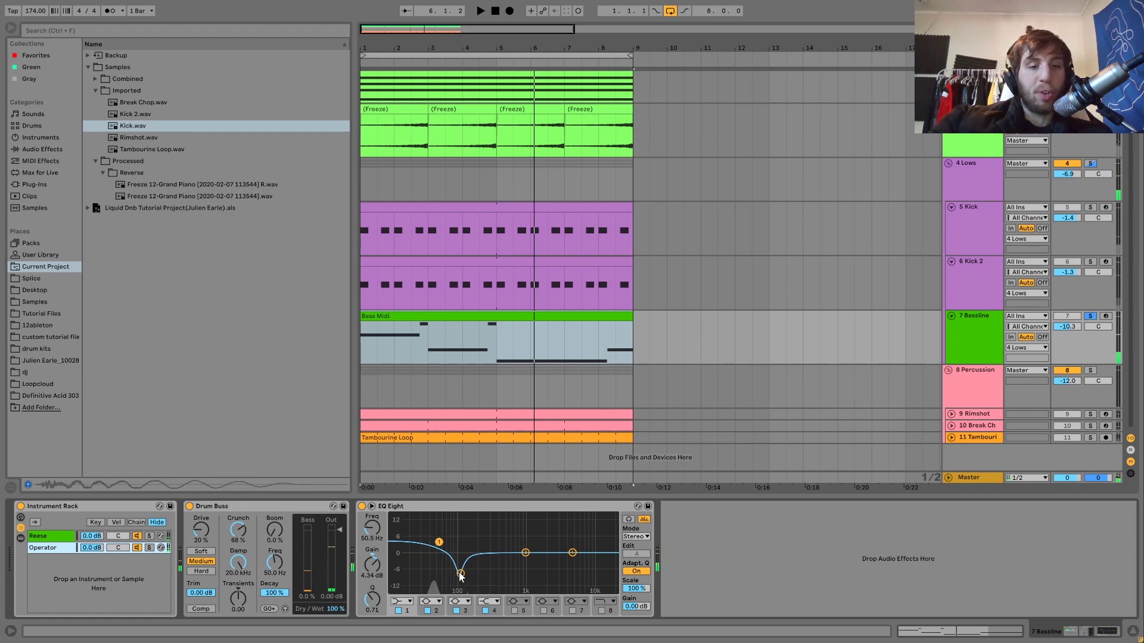
{"action": "left_click", "coordinate": [460, 574]}
{"action": "key", "text": "space"}
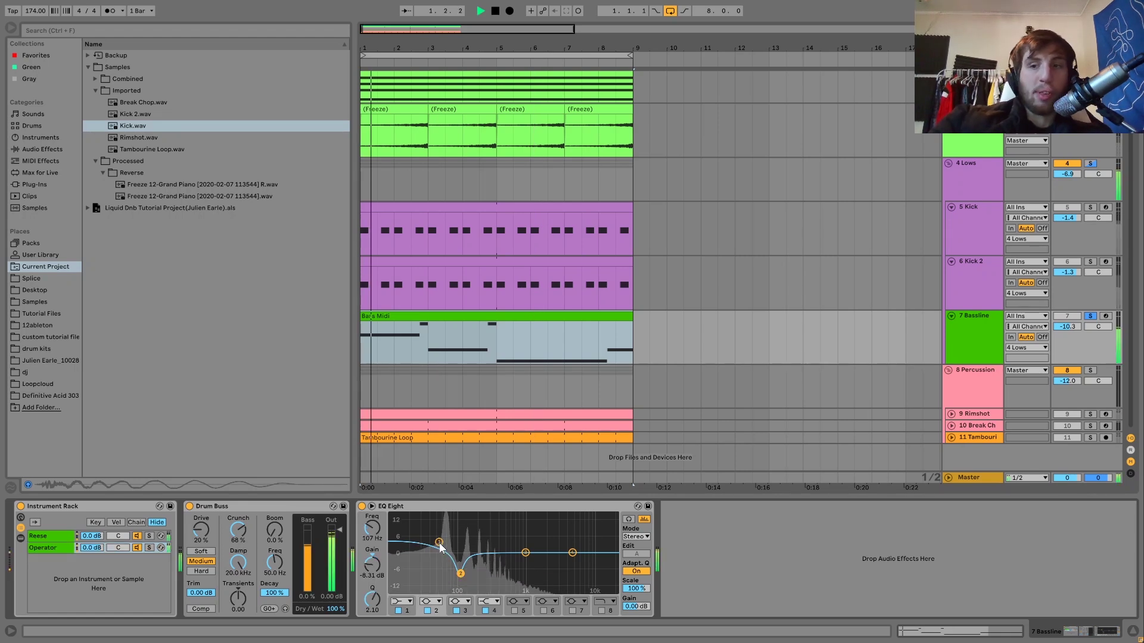
Step: Solo the whole Lows group instead of the Bassline, stop playback and show the group's devices
{"action": "left_click", "coordinate": [1090, 163]}
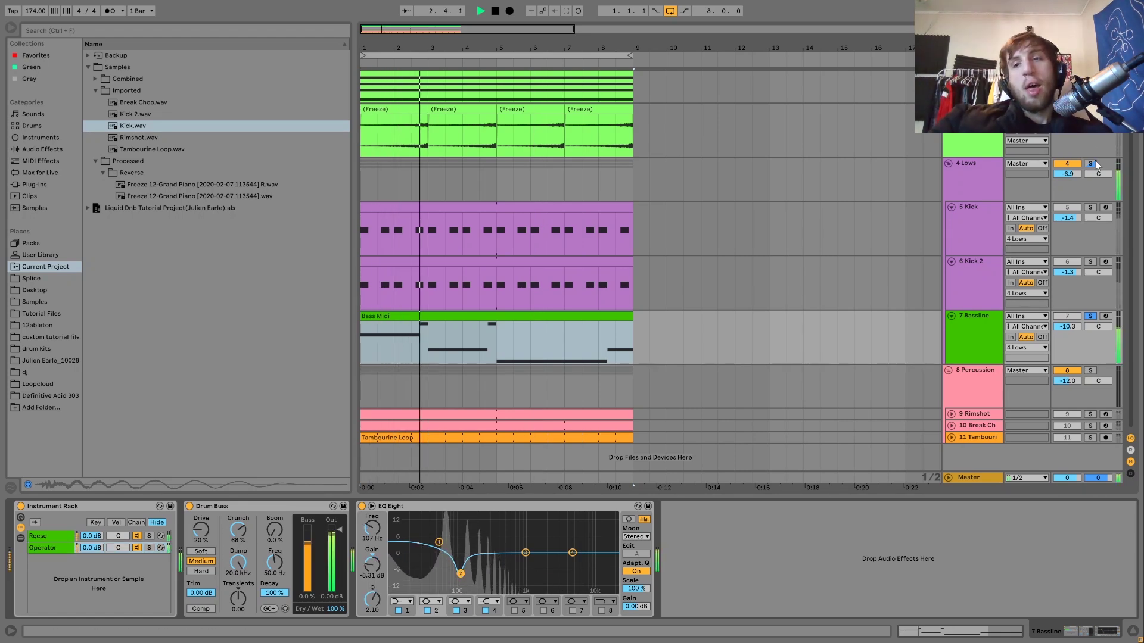
{"action": "key", "text": "space"}
{"action": "left_click", "coordinate": [990, 170]}
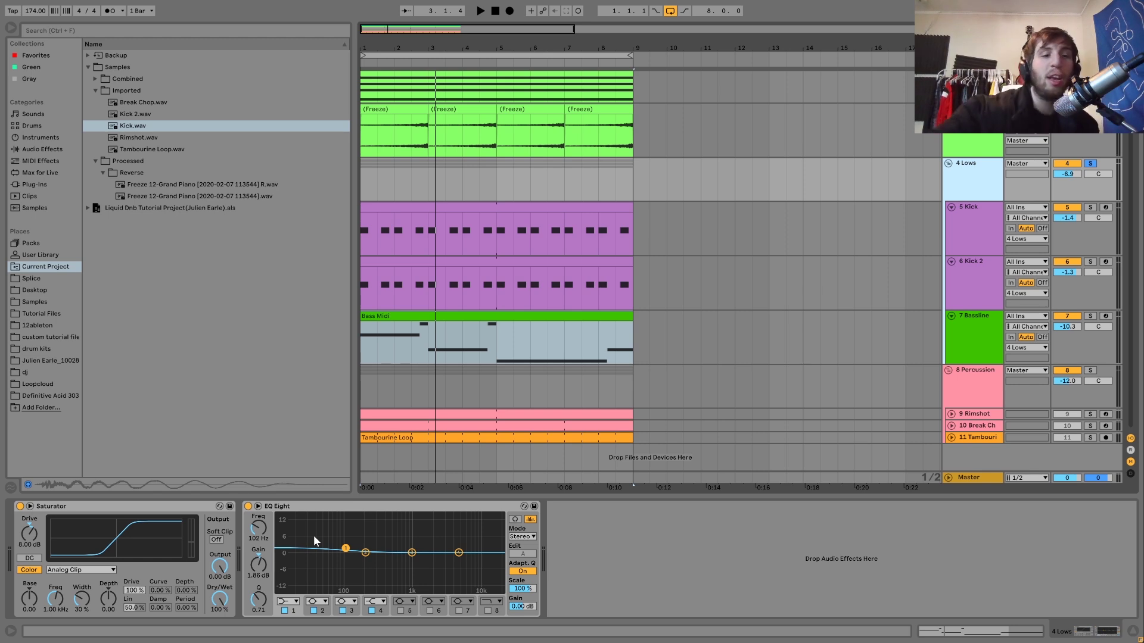
Step: Play the Lows group with its EQ Eight and Saturator bypassed, and turn both effects back on to compare
{"action": "left_click", "coordinate": [248, 507]}
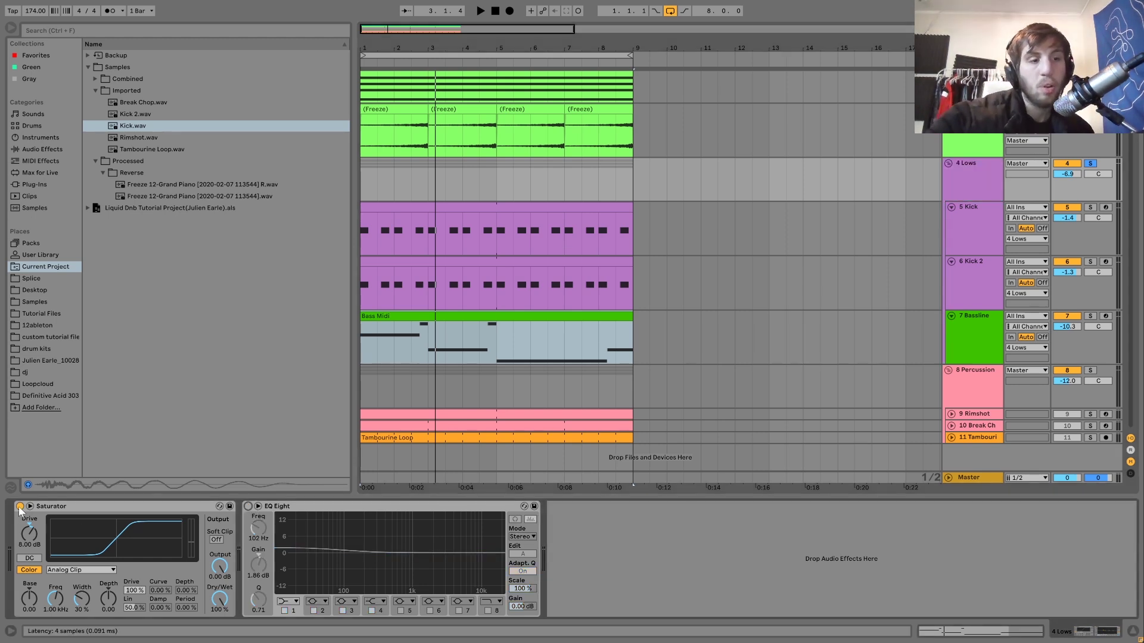
{"action": "left_click", "coordinate": [19, 506]}
{"action": "key", "text": "space"}
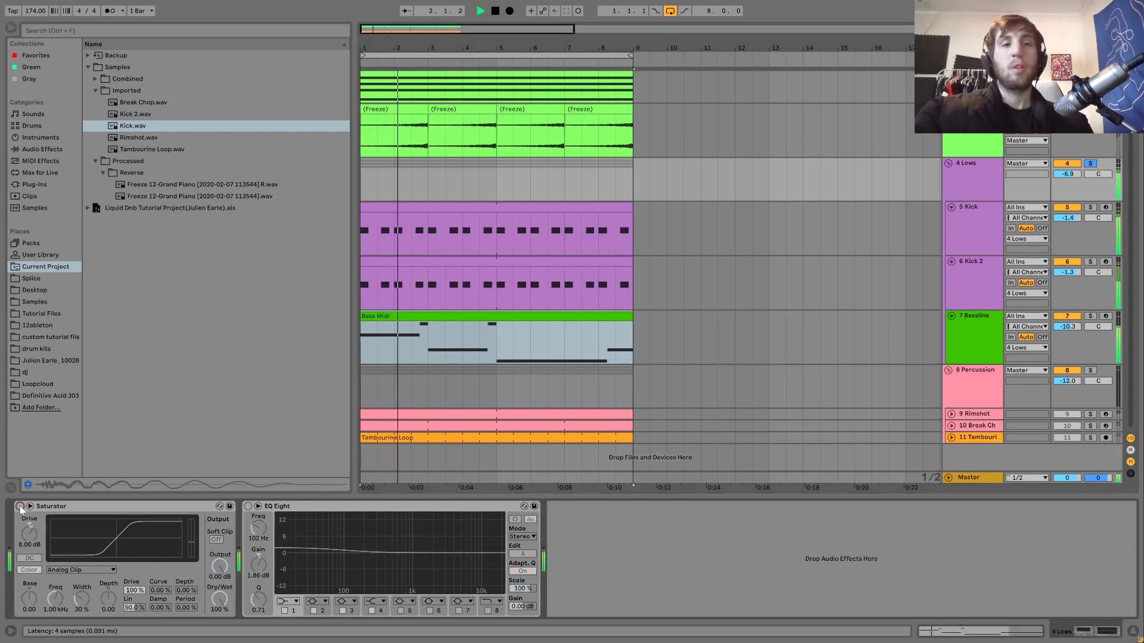
{"action": "left_click", "coordinate": [20, 508]}
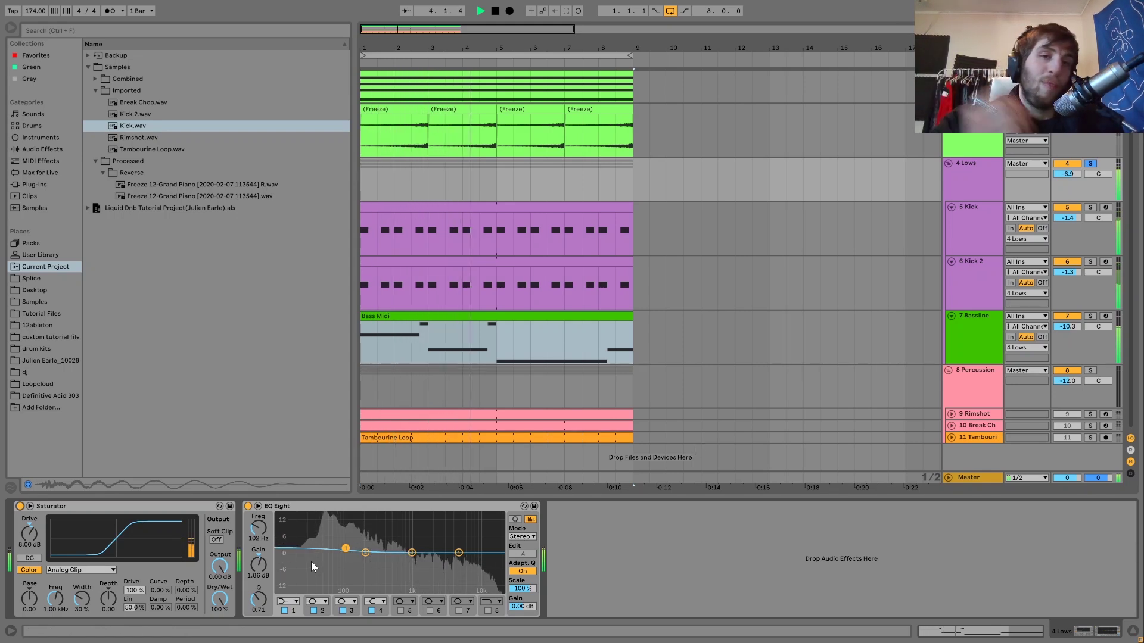
{"action": "key", "text": "space"}
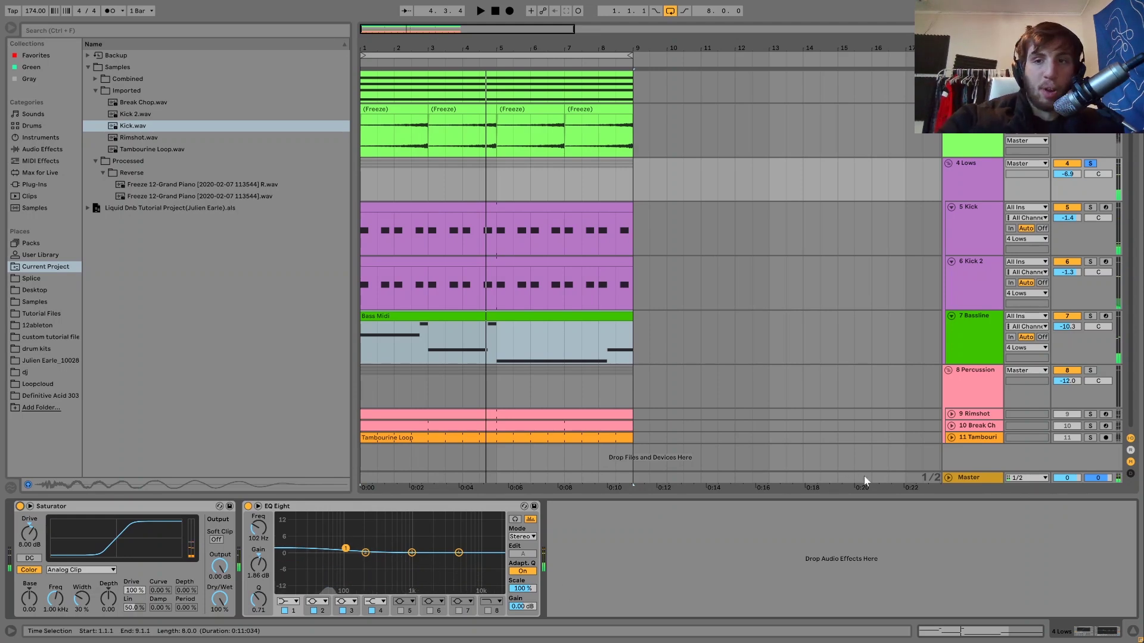
Step: Play the Kick 2 track soloed, add the Kick track to the solo, and clear the solos
{"action": "left_click", "coordinate": [1091, 261]}
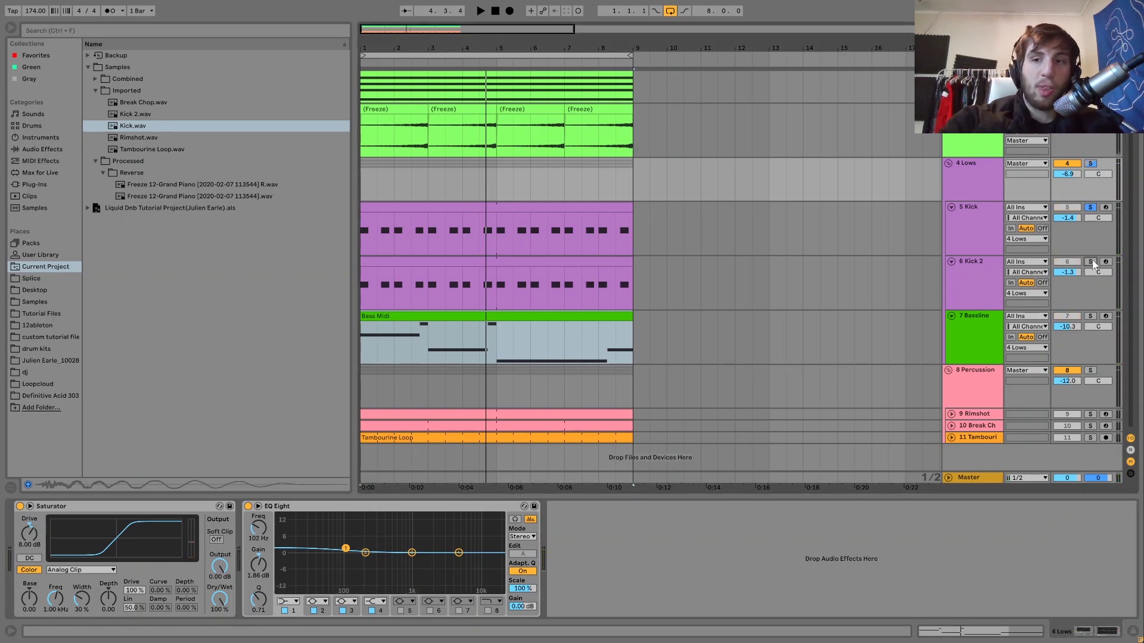
{"action": "key", "text": "space"}
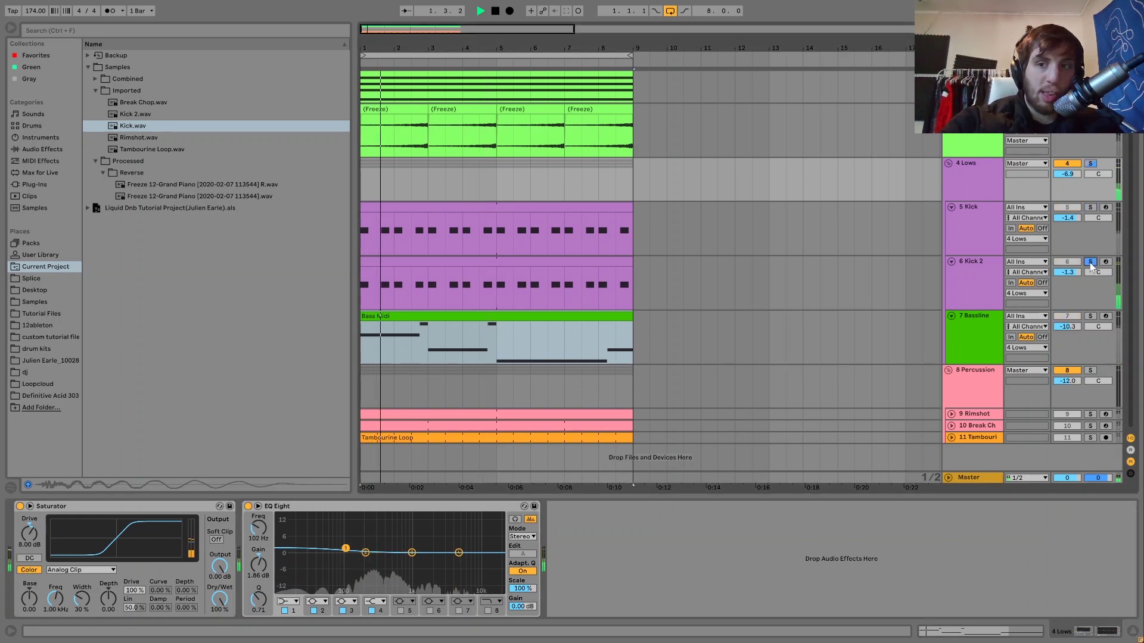
{"action": "left_click", "coordinate": [1090, 207]}
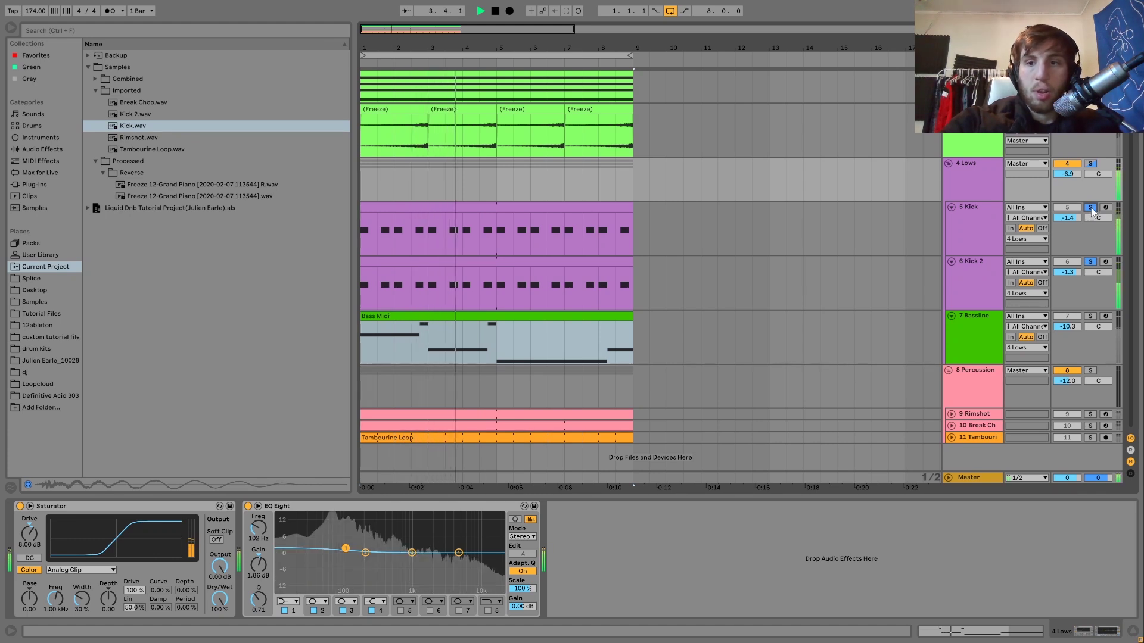
{"action": "left_click", "coordinate": [1090, 207]}
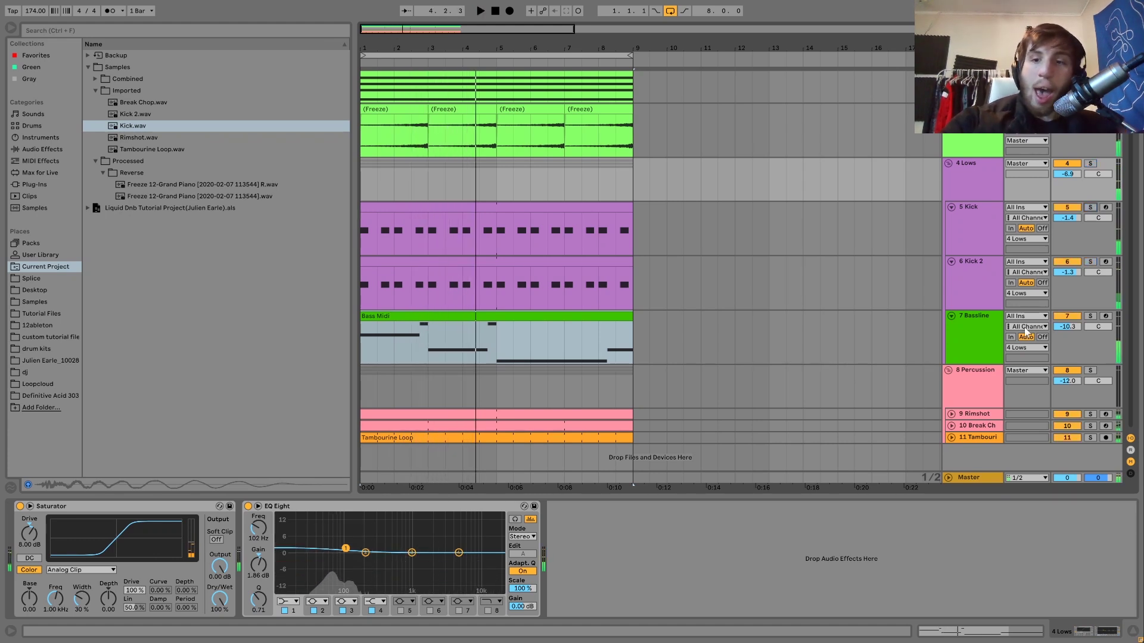
Step: Show the Percussion group's devices, solo the group and play it
{"action": "left_click", "coordinate": [981, 388]}
{"action": "left_click", "coordinate": [1090, 370]}
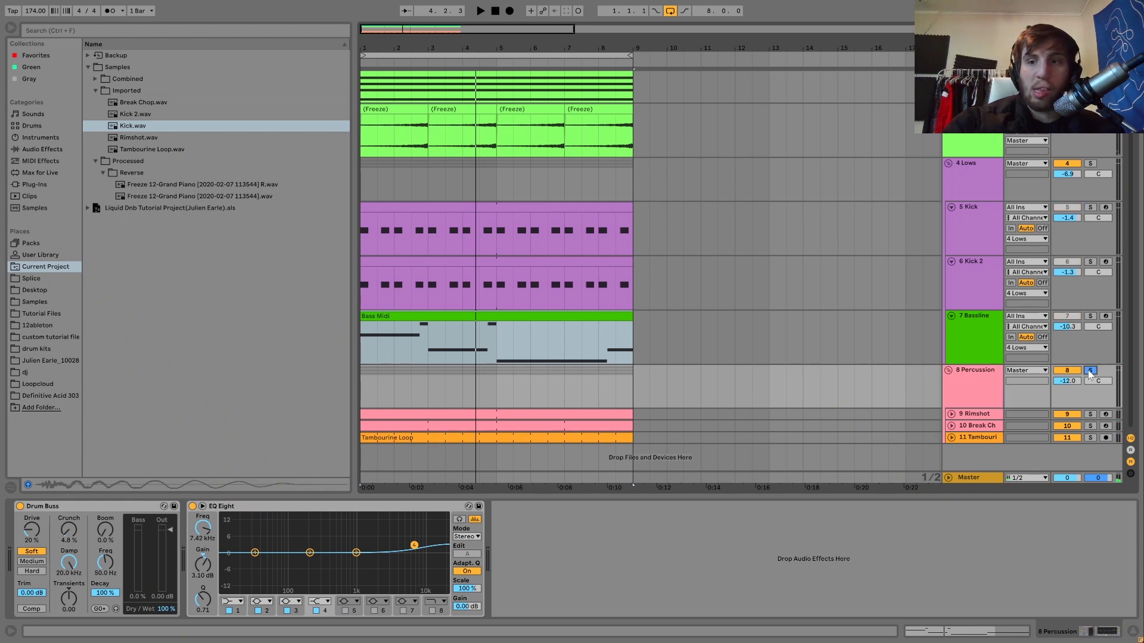
{"action": "key", "text": "space"}
Step: Show the Rimshot track's devices and unfold the Rimshot, Break Chop and Tambourine tracks
{"action": "left_click", "coordinate": [975, 415]}
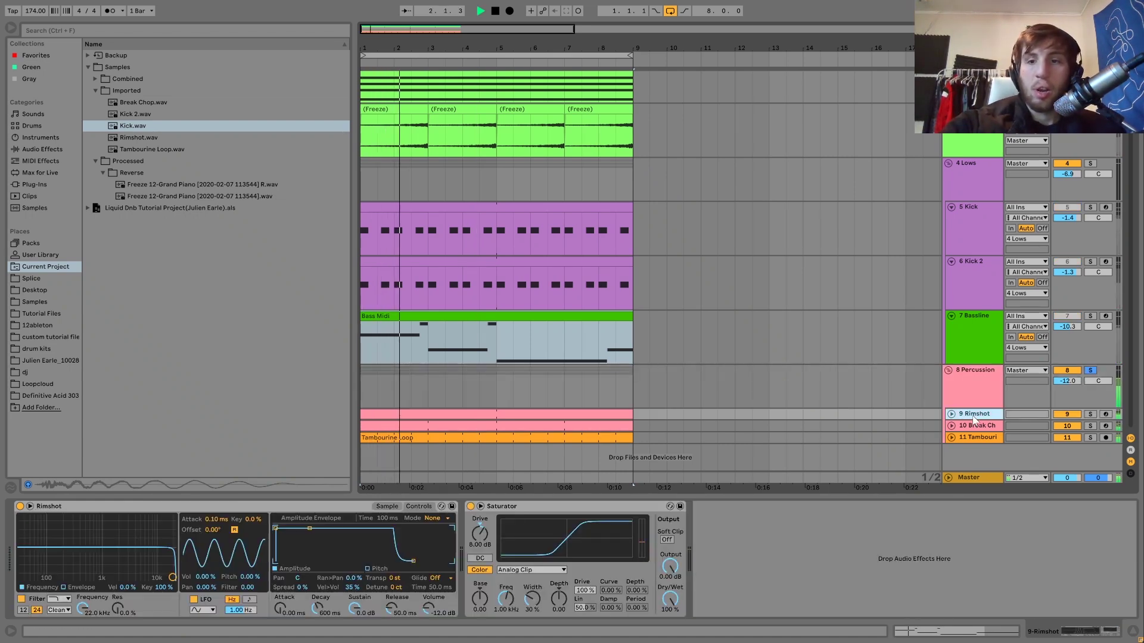
{"action": "left_click", "coordinate": [951, 414]}
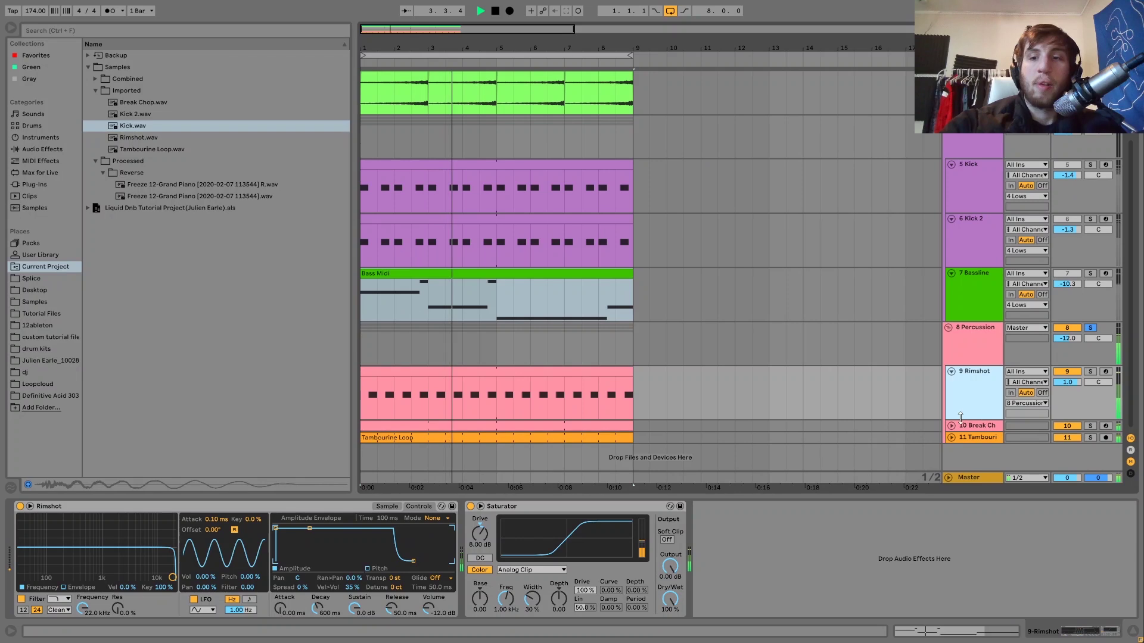
{"action": "left_click", "coordinate": [952, 426]}
{"action": "left_click", "coordinate": [951, 438]}
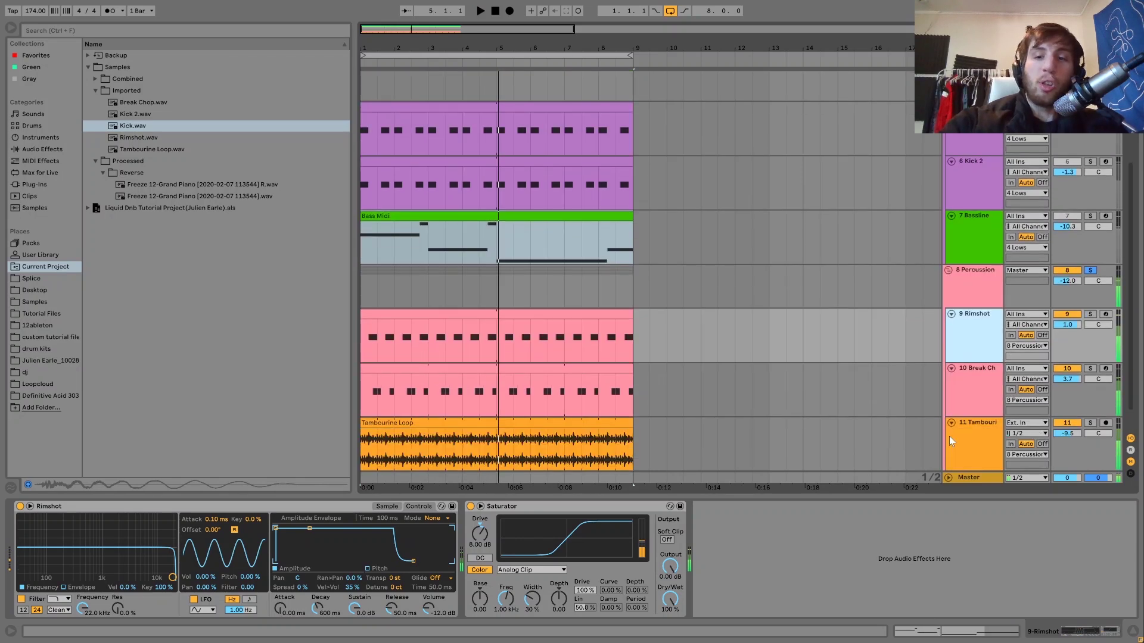
Step: Play the Tambourine Loop track soloed, fold the track and show its Drum Buss, Compressor and EQ Eight devices
{"action": "key", "text": "space"}
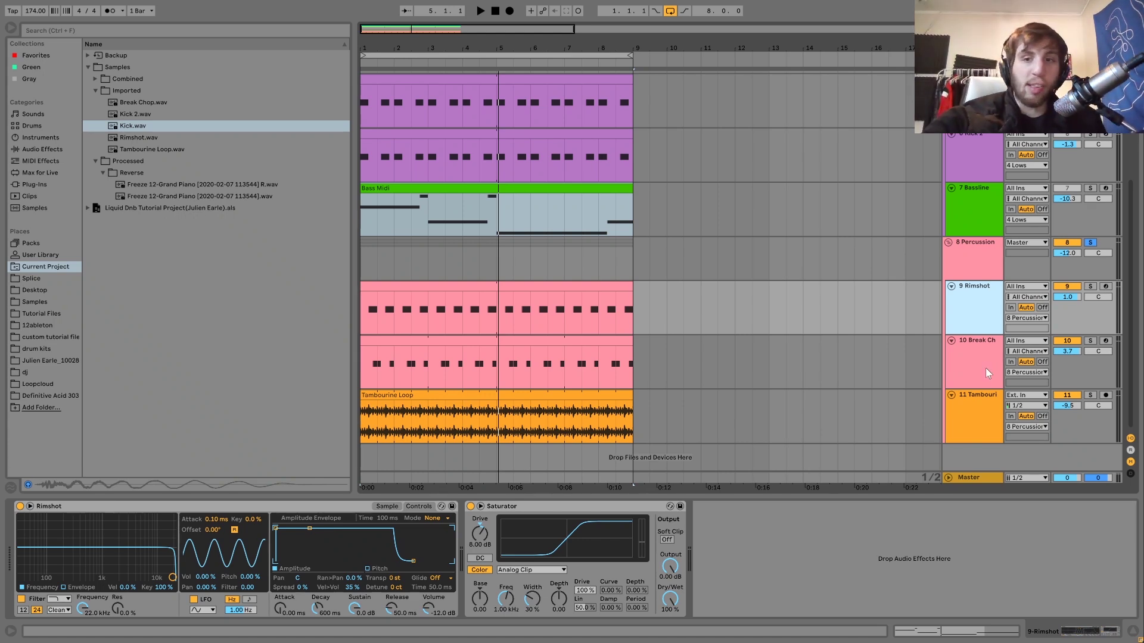
{"action": "left_click", "coordinate": [1091, 395]}
{"action": "key", "text": "space"}
{"action": "left_click", "coordinate": [951, 395]}
{"action": "left_click", "coordinate": [967, 393]}
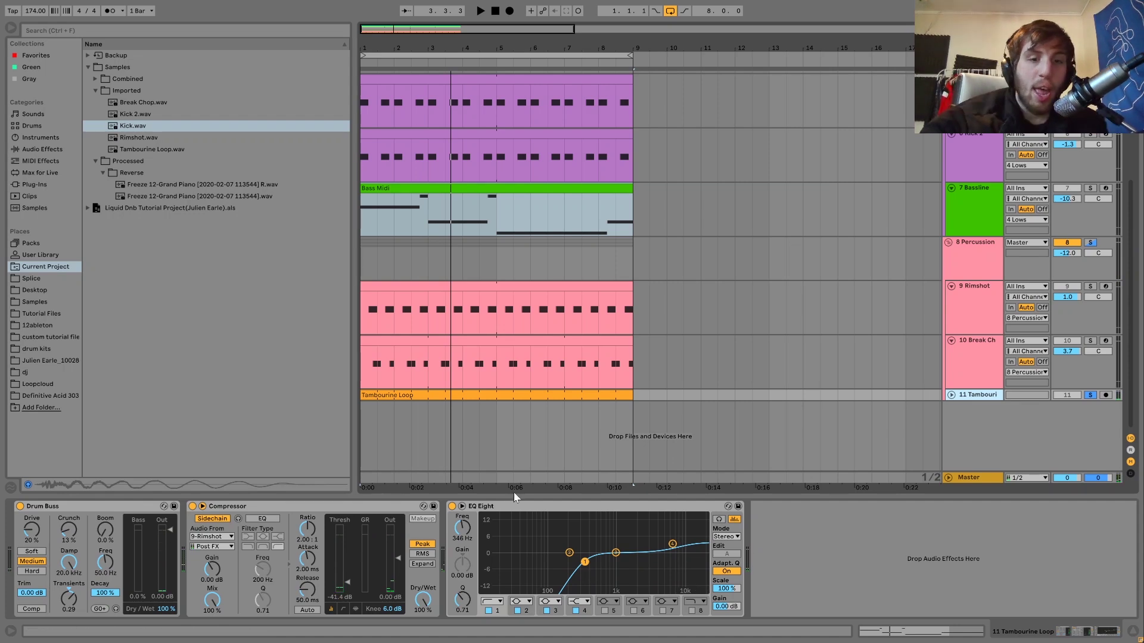
{"action": "key", "text": "space"}
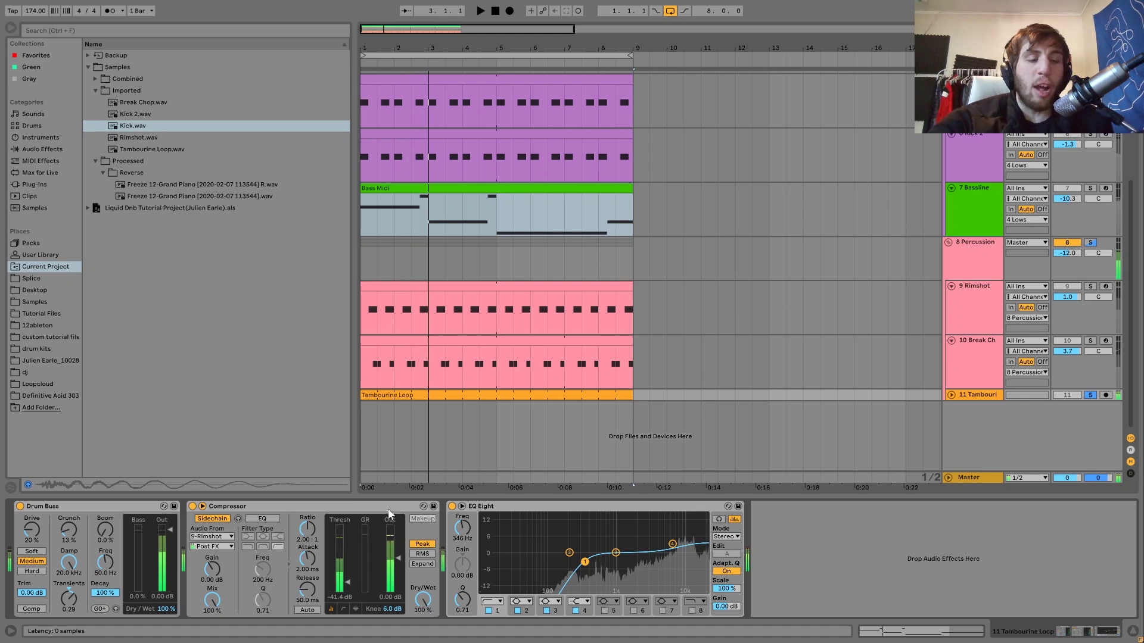
{"action": "key", "text": "space"}
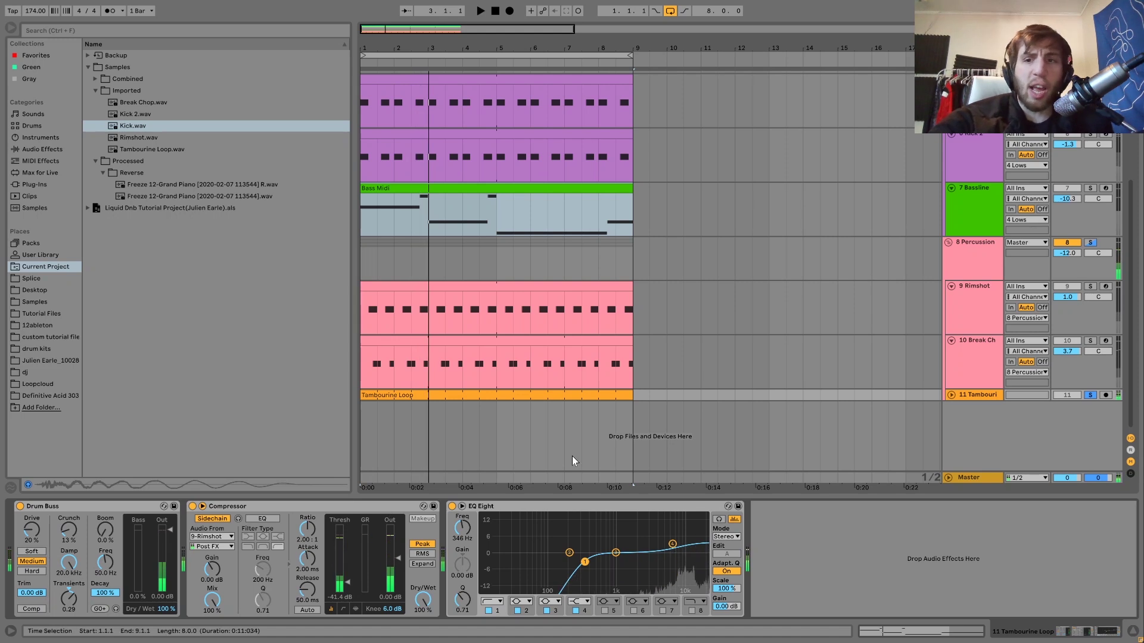
Step: Compare the Rimshot and Tambourine Loop tracks in solo, and clear the solo to hear the full mix
{"action": "left_click", "coordinate": [1090, 287]}
{"action": "key", "text": "space"}
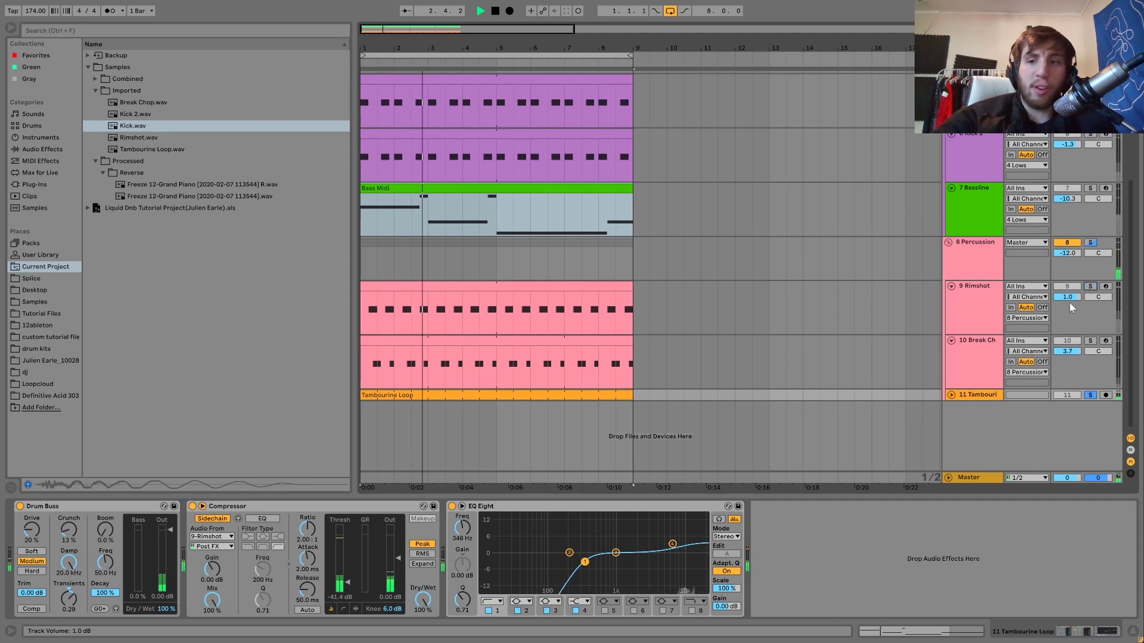
{"action": "left_click", "coordinate": [977, 396]}
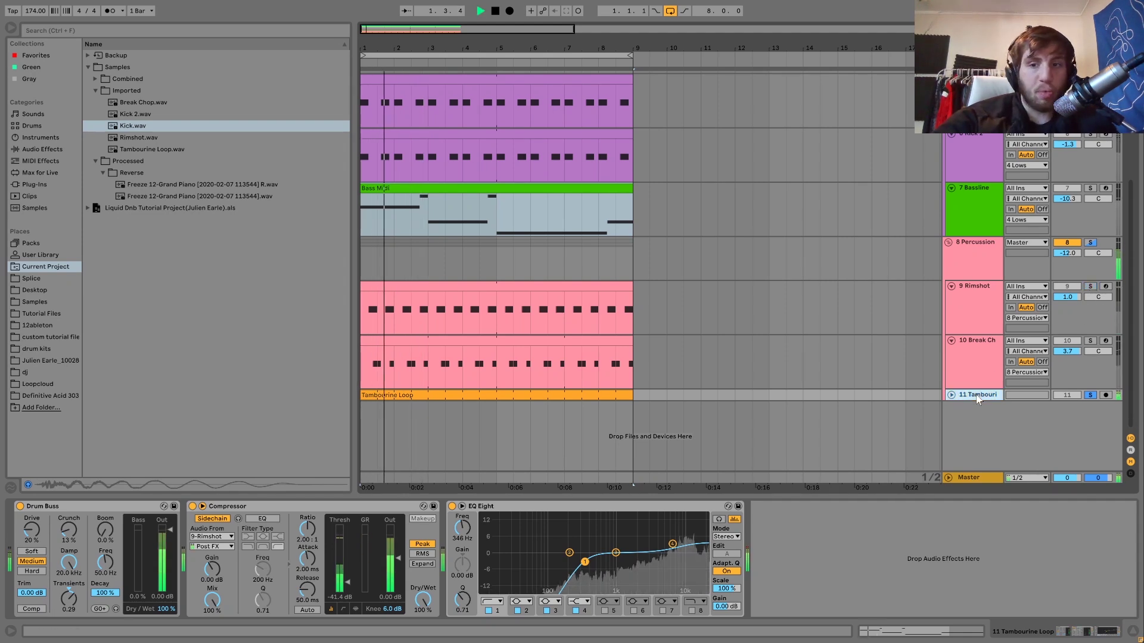
{"action": "left_click", "coordinate": [1090, 395]}
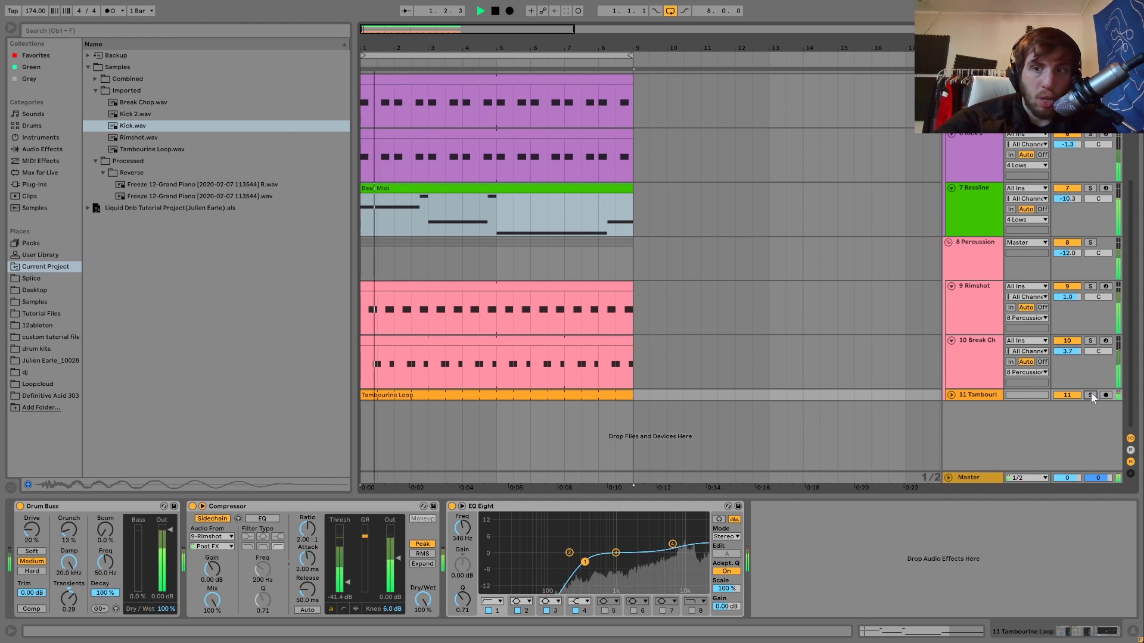
Step: Show the Break Chop track's devices and play it soloed, both with the Tambourine track added and alone
{"action": "left_click", "coordinate": [986, 359]}
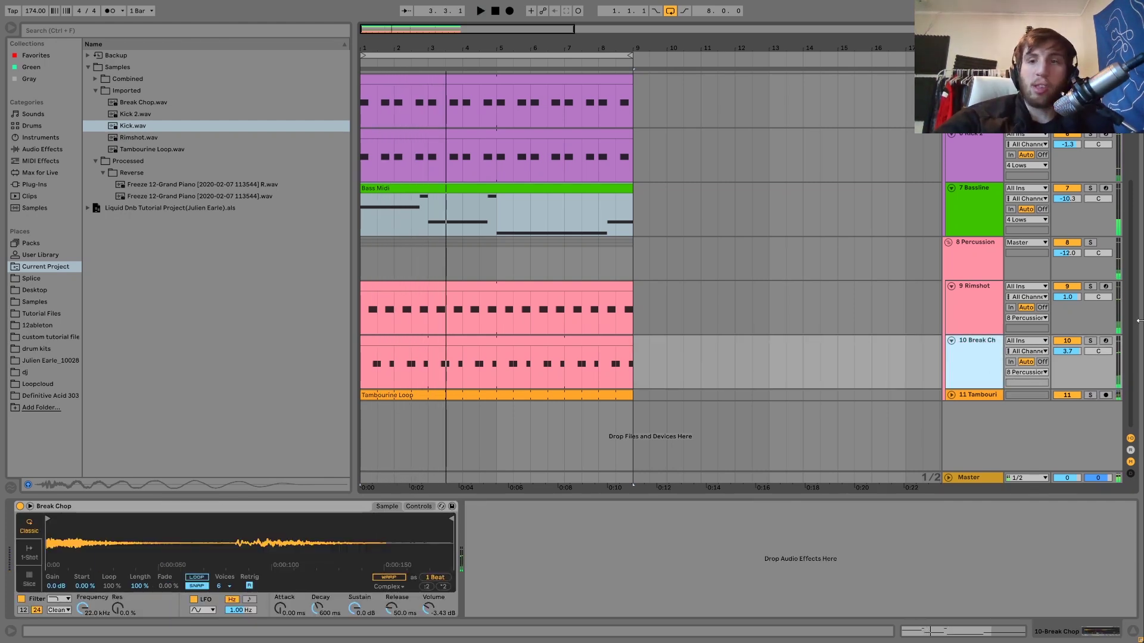
{"action": "left_click", "coordinate": [1089, 341]}
{"action": "key", "text": "space"}
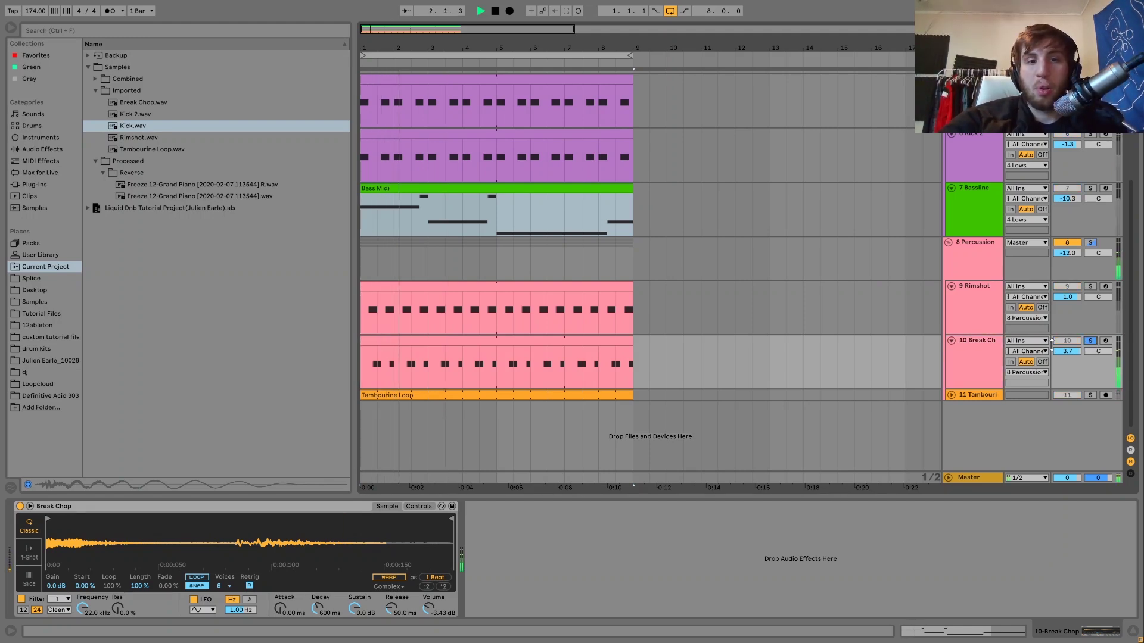
{"action": "left_click", "coordinate": [1091, 395]}
{"action": "key", "text": "space"}
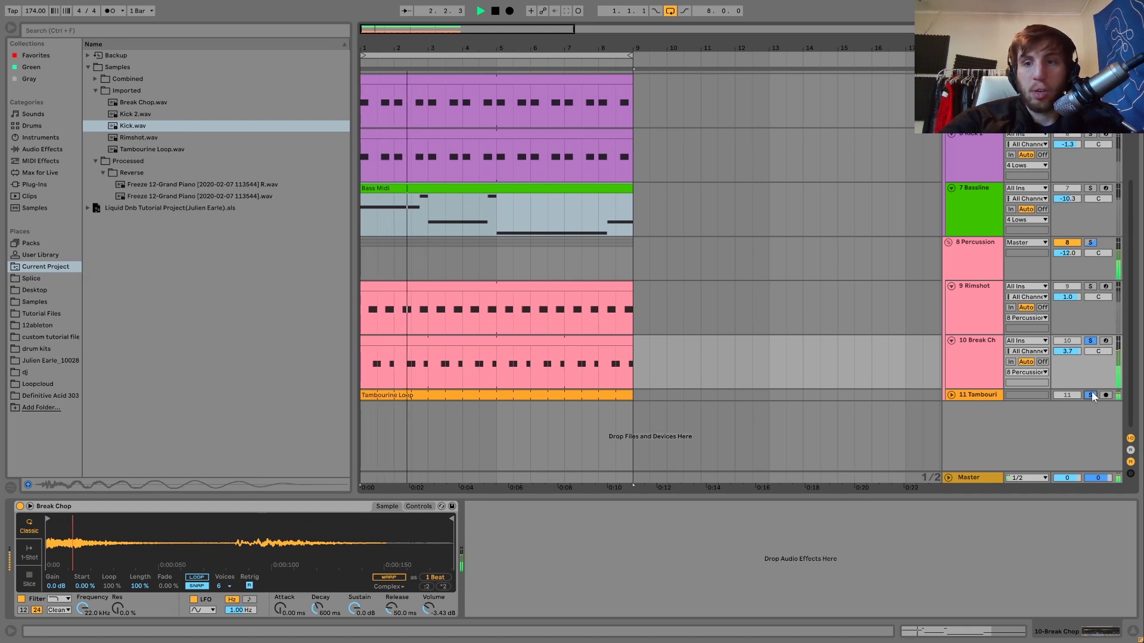
{"action": "left_click", "coordinate": [1093, 342]}
{"action": "key", "text": "space"}
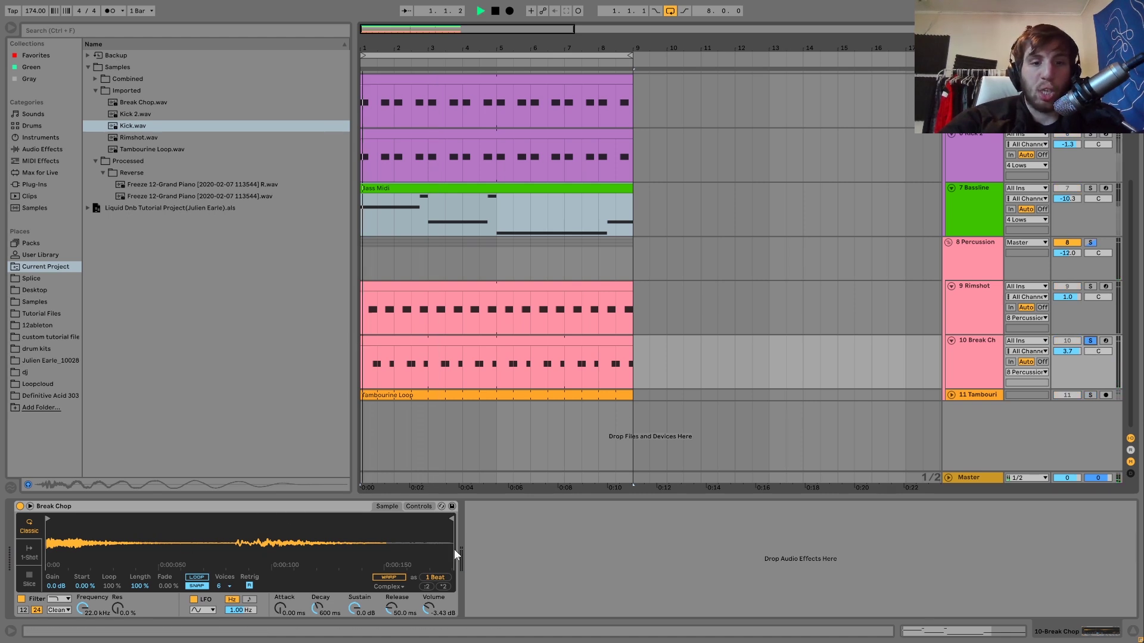
Step: Play the Rimshot track soloed and show its sample waveform beside the Saturator
{"action": "left_click", "coordinate": [993, 329]}
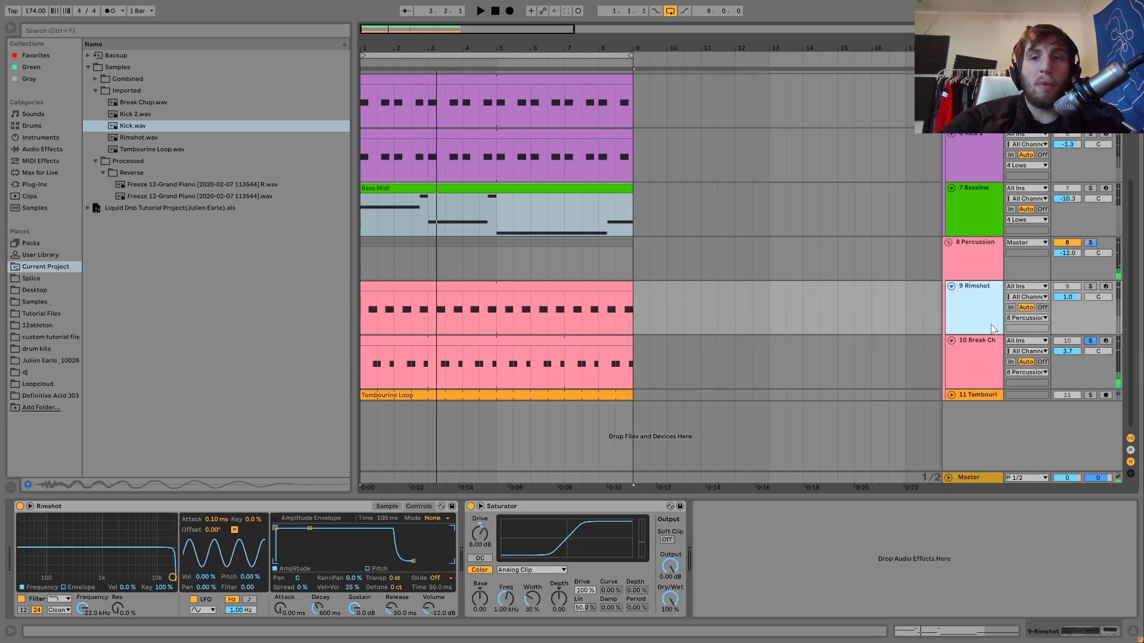
{"action": "left_click", "coordinate": [1090, 287]}
{"action": "key", "text": "space"}
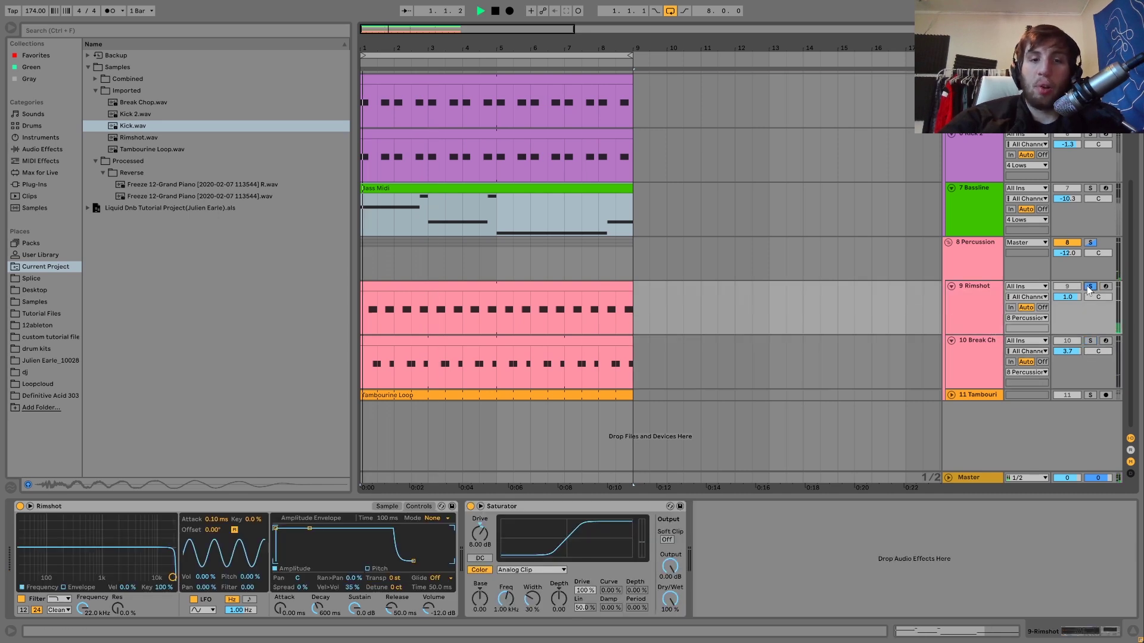
{"action": "left_click", "coordinate": [394, 506]}
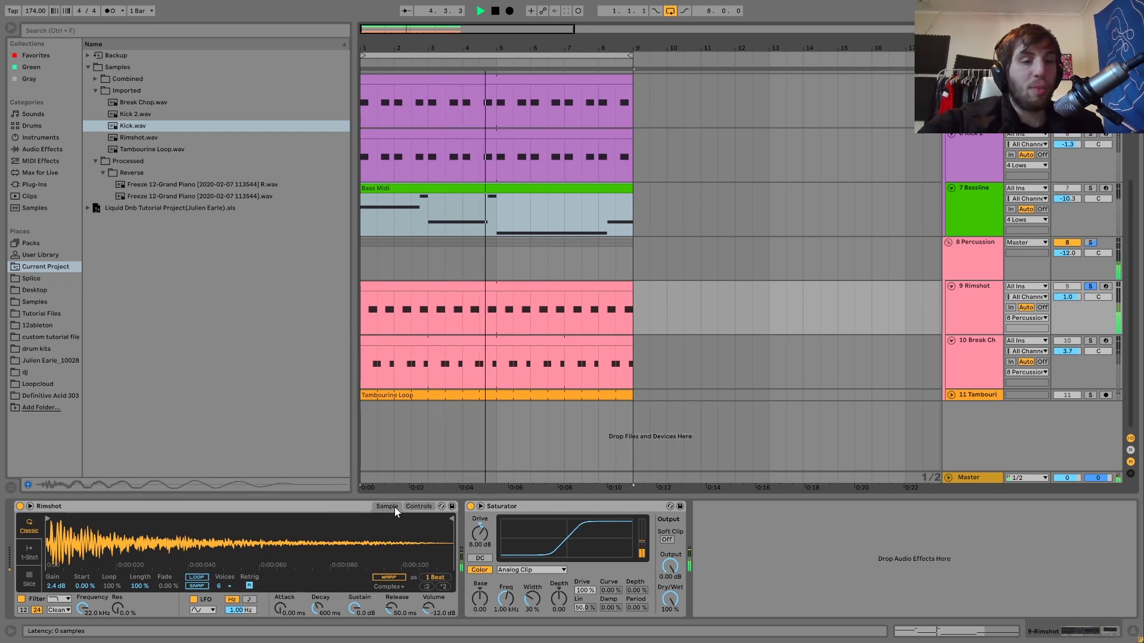
{"action": "key", "text": "space"}
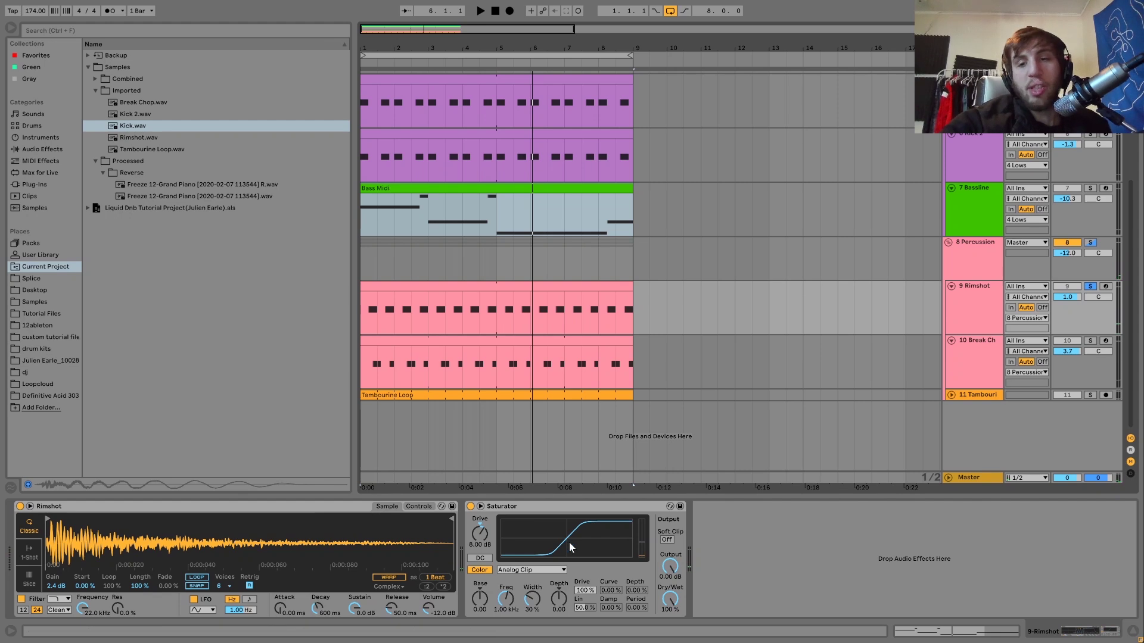
{"action": "key", "text": "space"}
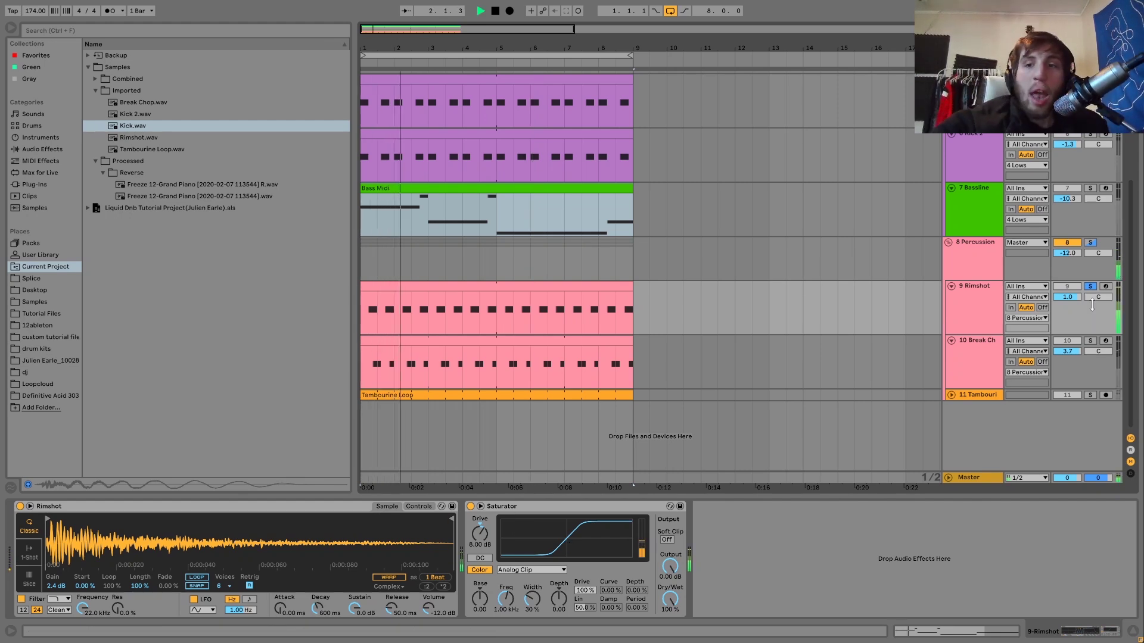
{"action": "key", "text": "space"}
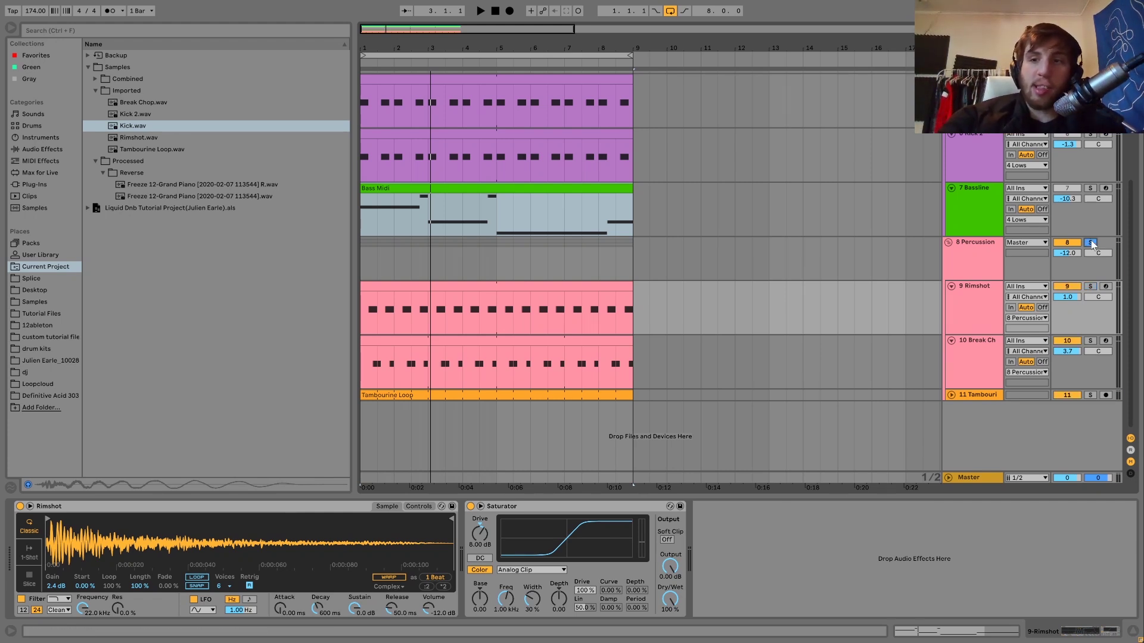
Step: Play the soloed Percussion group with its EQ Eight and Drum Buss bypassed, and turn both effects back on to compare
{"action": "key", "text": "space"}
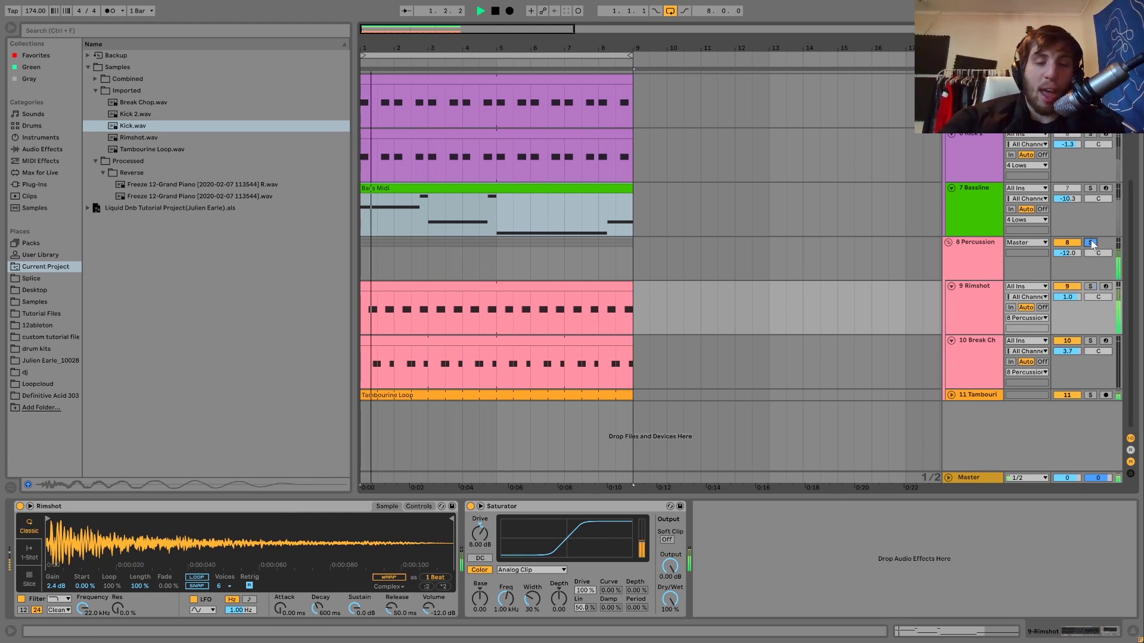
{"action": "left_click", "coordinate": [984, 267]}
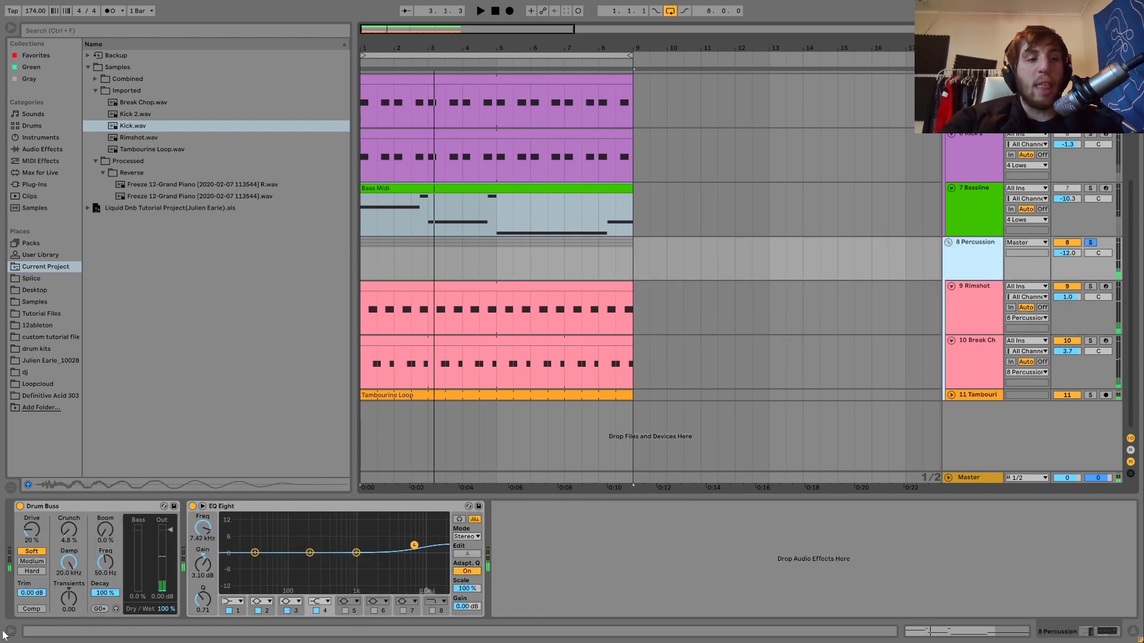
{"action": "left_click", "coordinate": [193, 507]}
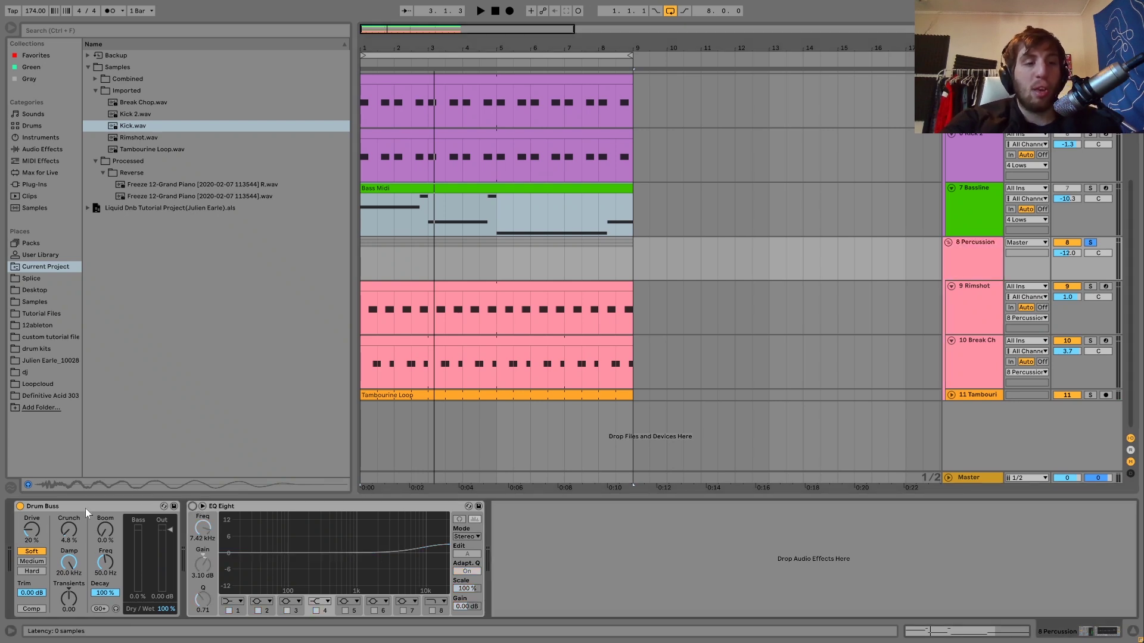
{"action": "left_click", "coordinate": [20, 507]}
{"action": "key", "text": "space"}
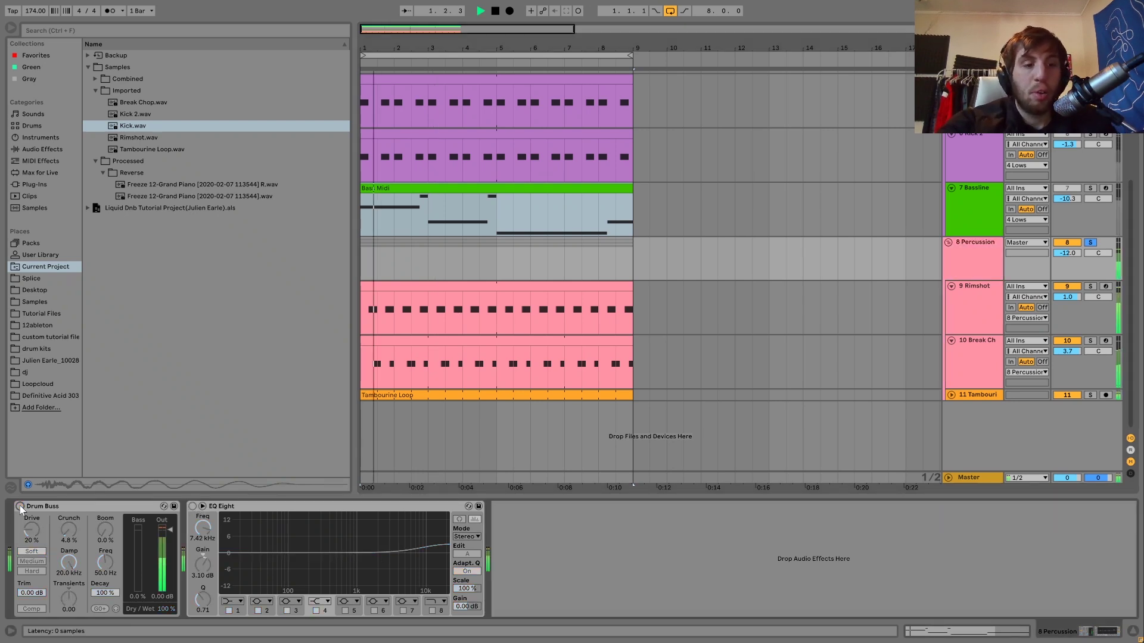
{"action": "left_click", "coordinate": [21, 507]}
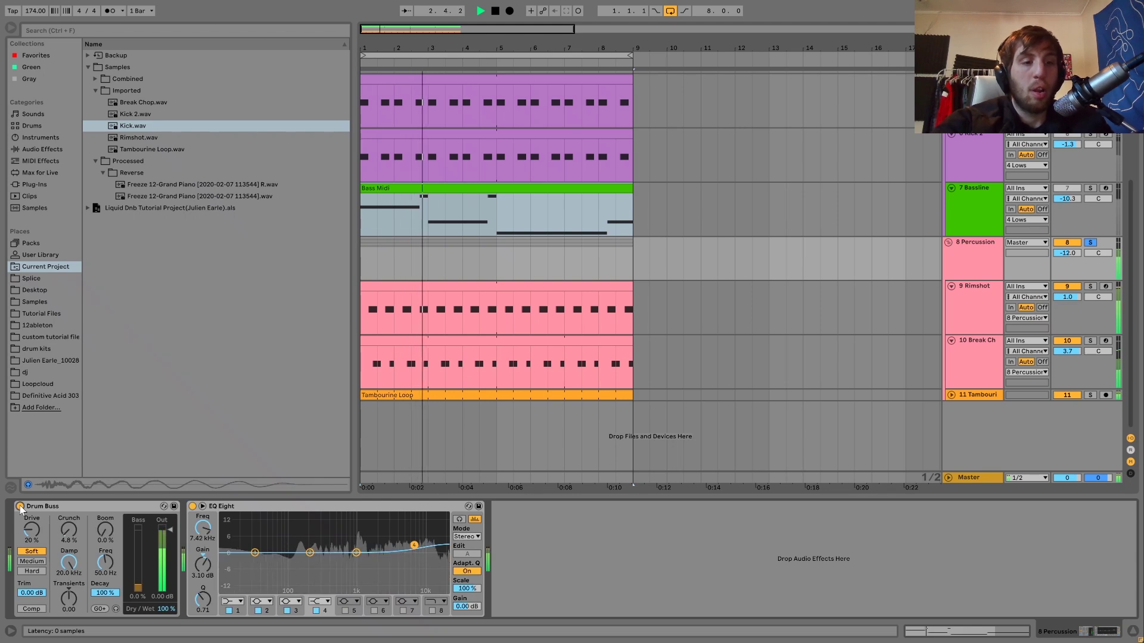
{"action": "key", "text": "space"}
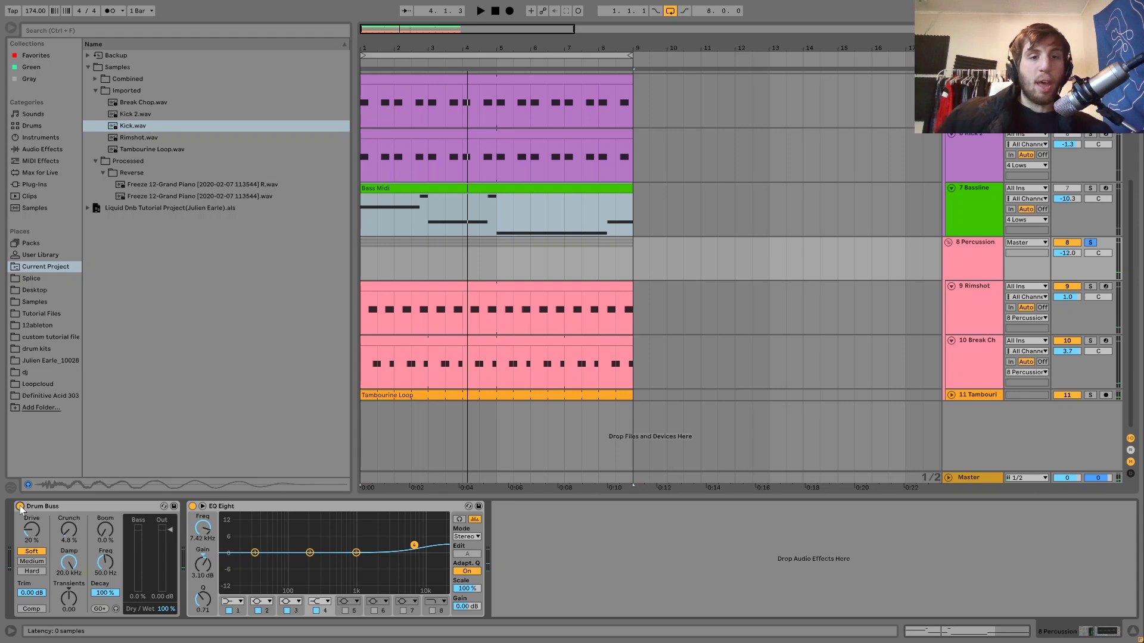
Step: Replay the soloed Percussion group to examine its Drum Buss settings and the EQ Eight high-shelf boost
{"action": "key", "text": "space"}
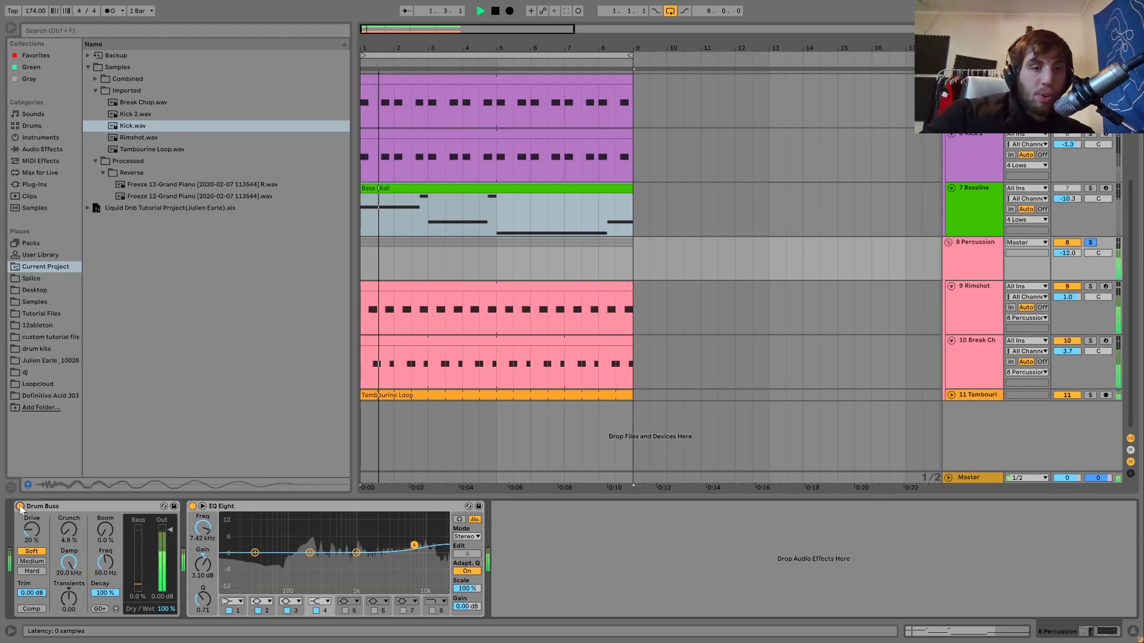
{"action": "key", "text": "space"}
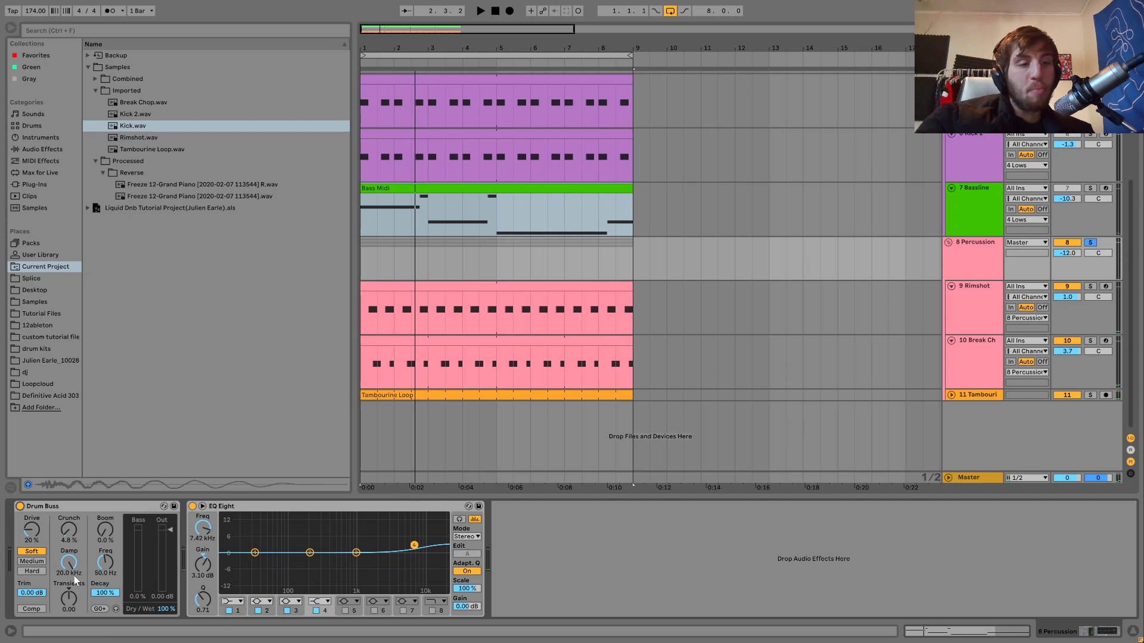
{"action": "key", "text": "space"}
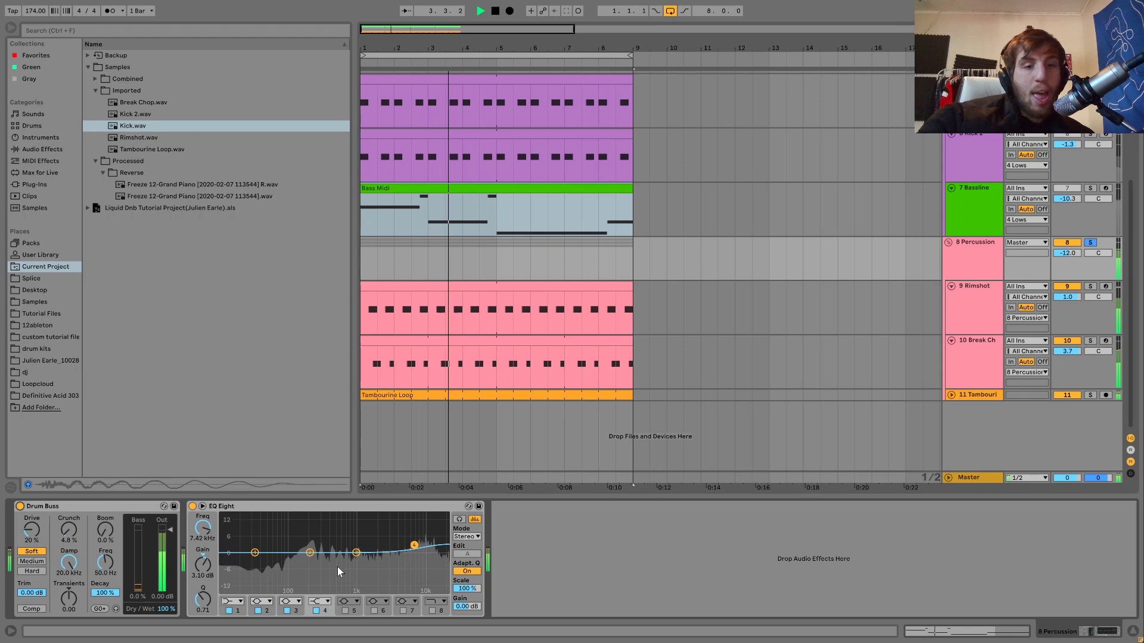
{"action": "key", "text": "space"}
{"action": "key", "text": "space"}
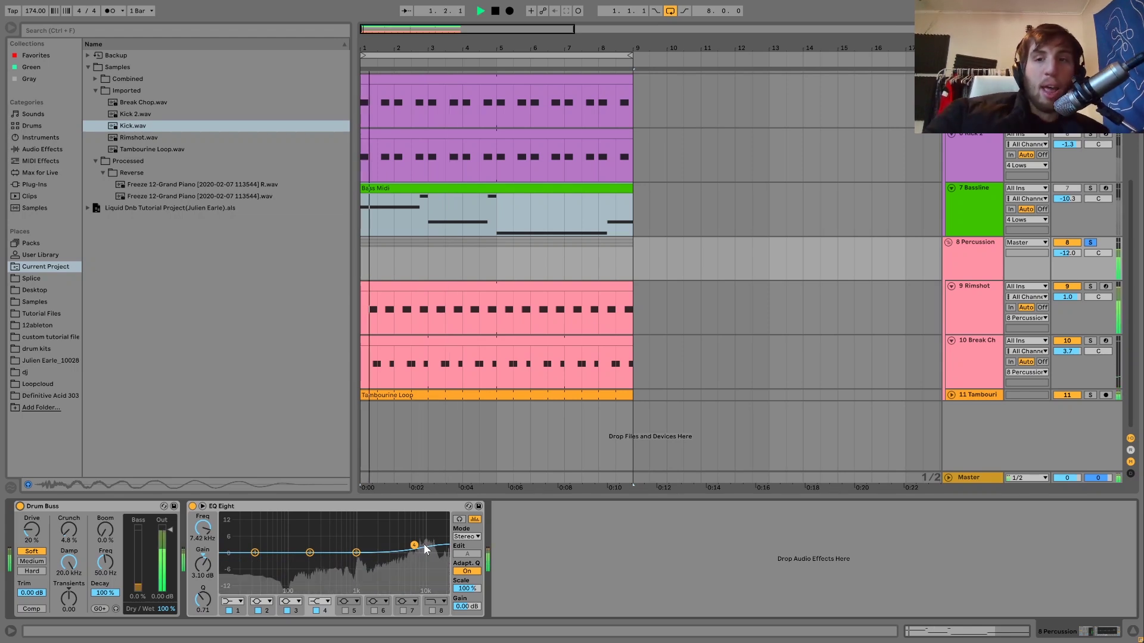
Step: Clear the Percussion group's solo and show the Bassline and Percussion devices while the full mix plays
{"action": "left_click", "coordinate": [1090, 242]}
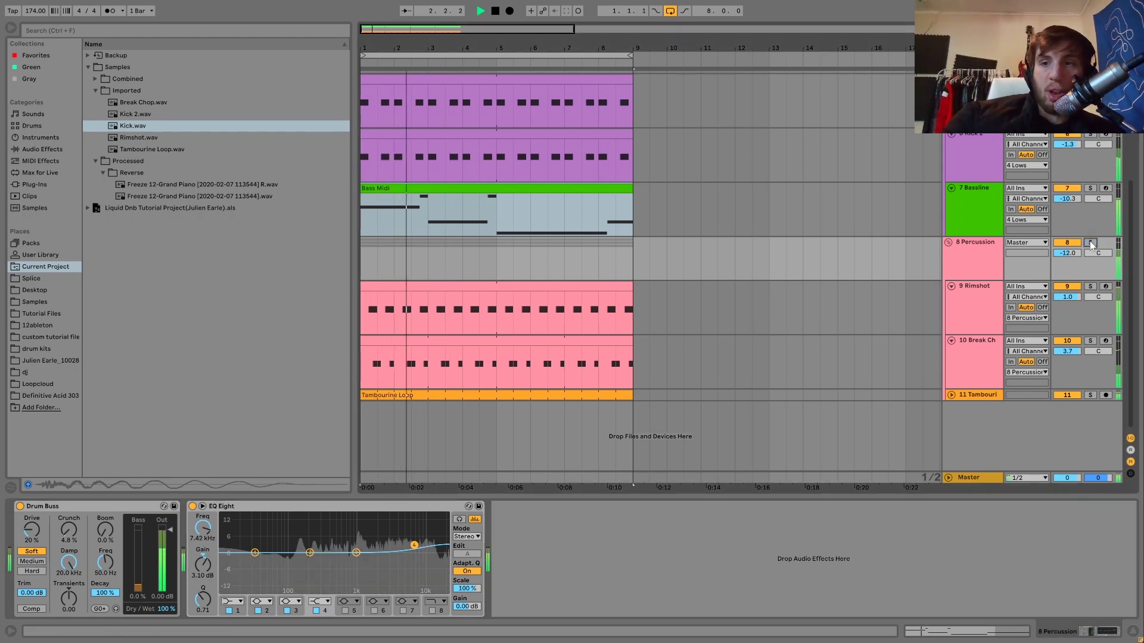
{"action": "left_click", "coordinate": [981, 206]}
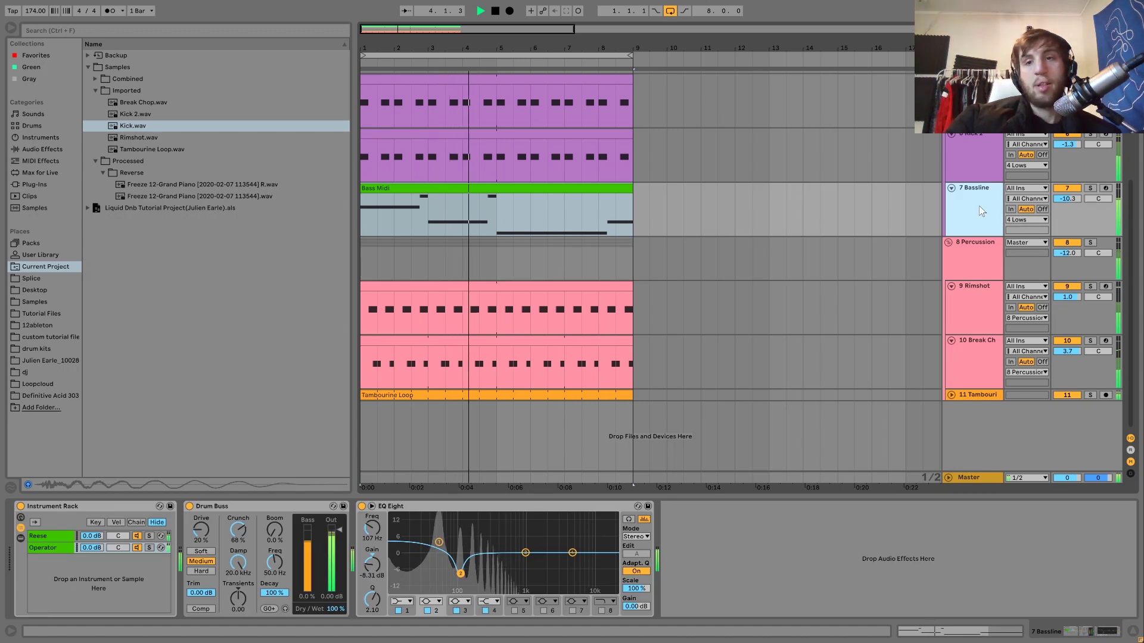
{"action": "left_click", "coordinate": [982, 258]}
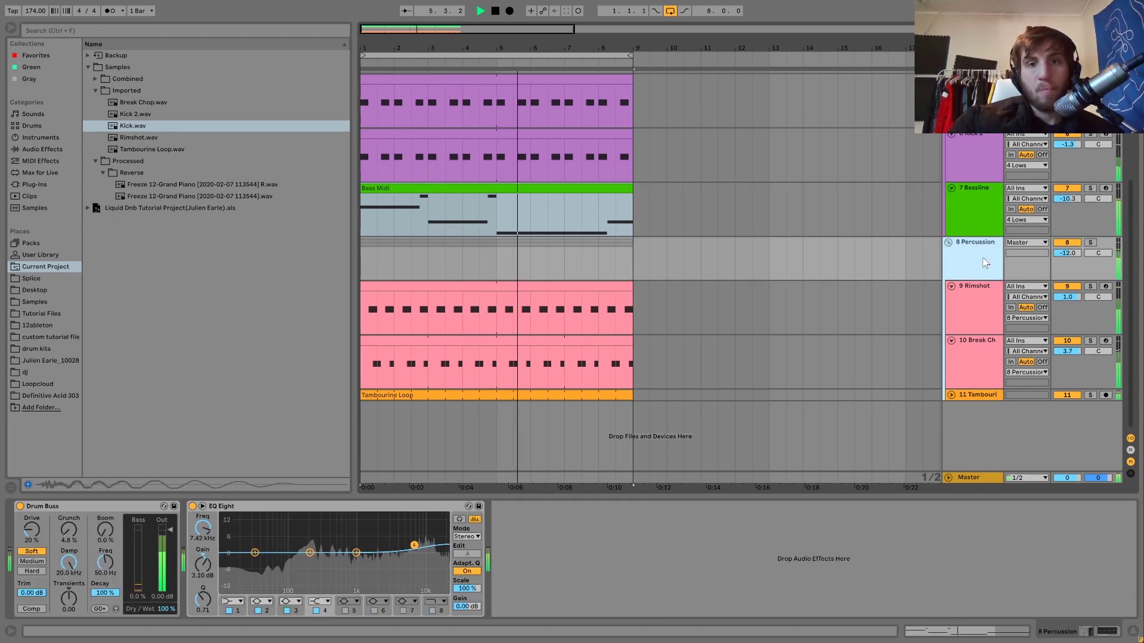